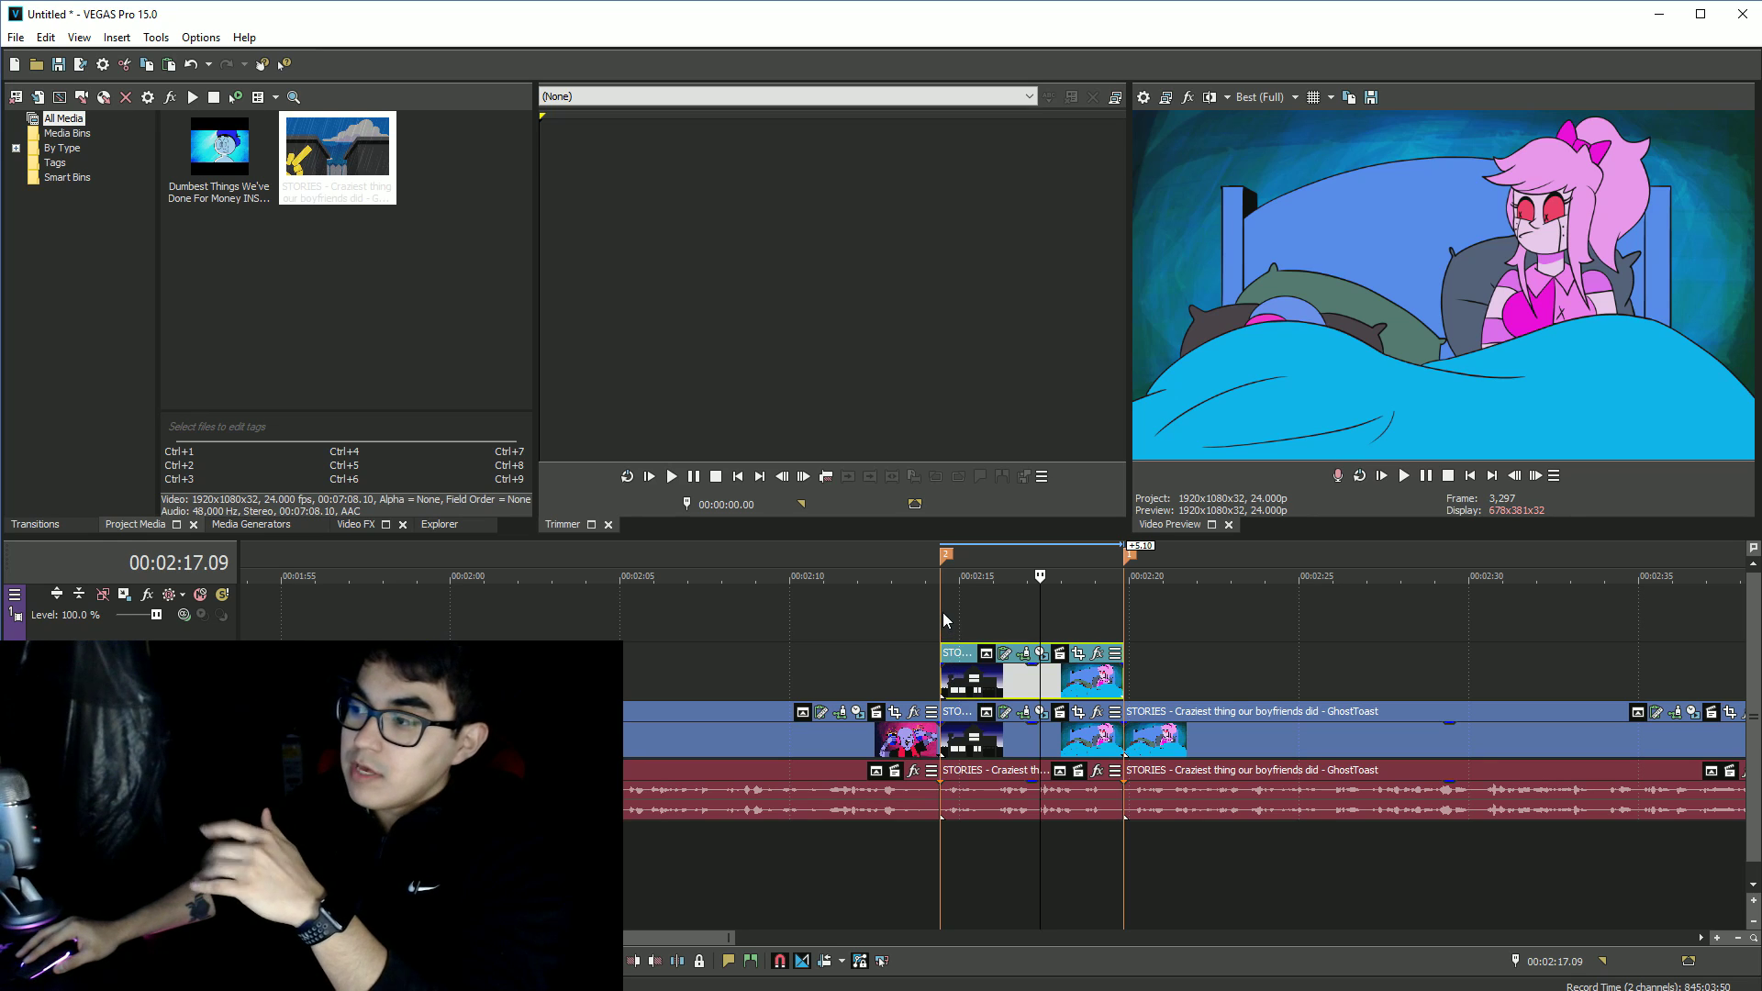
Play back the section of the clip between the two markers
{"action": "left_click", "coordinate": [946, 850]}
{"action": "key", "text": "space"}
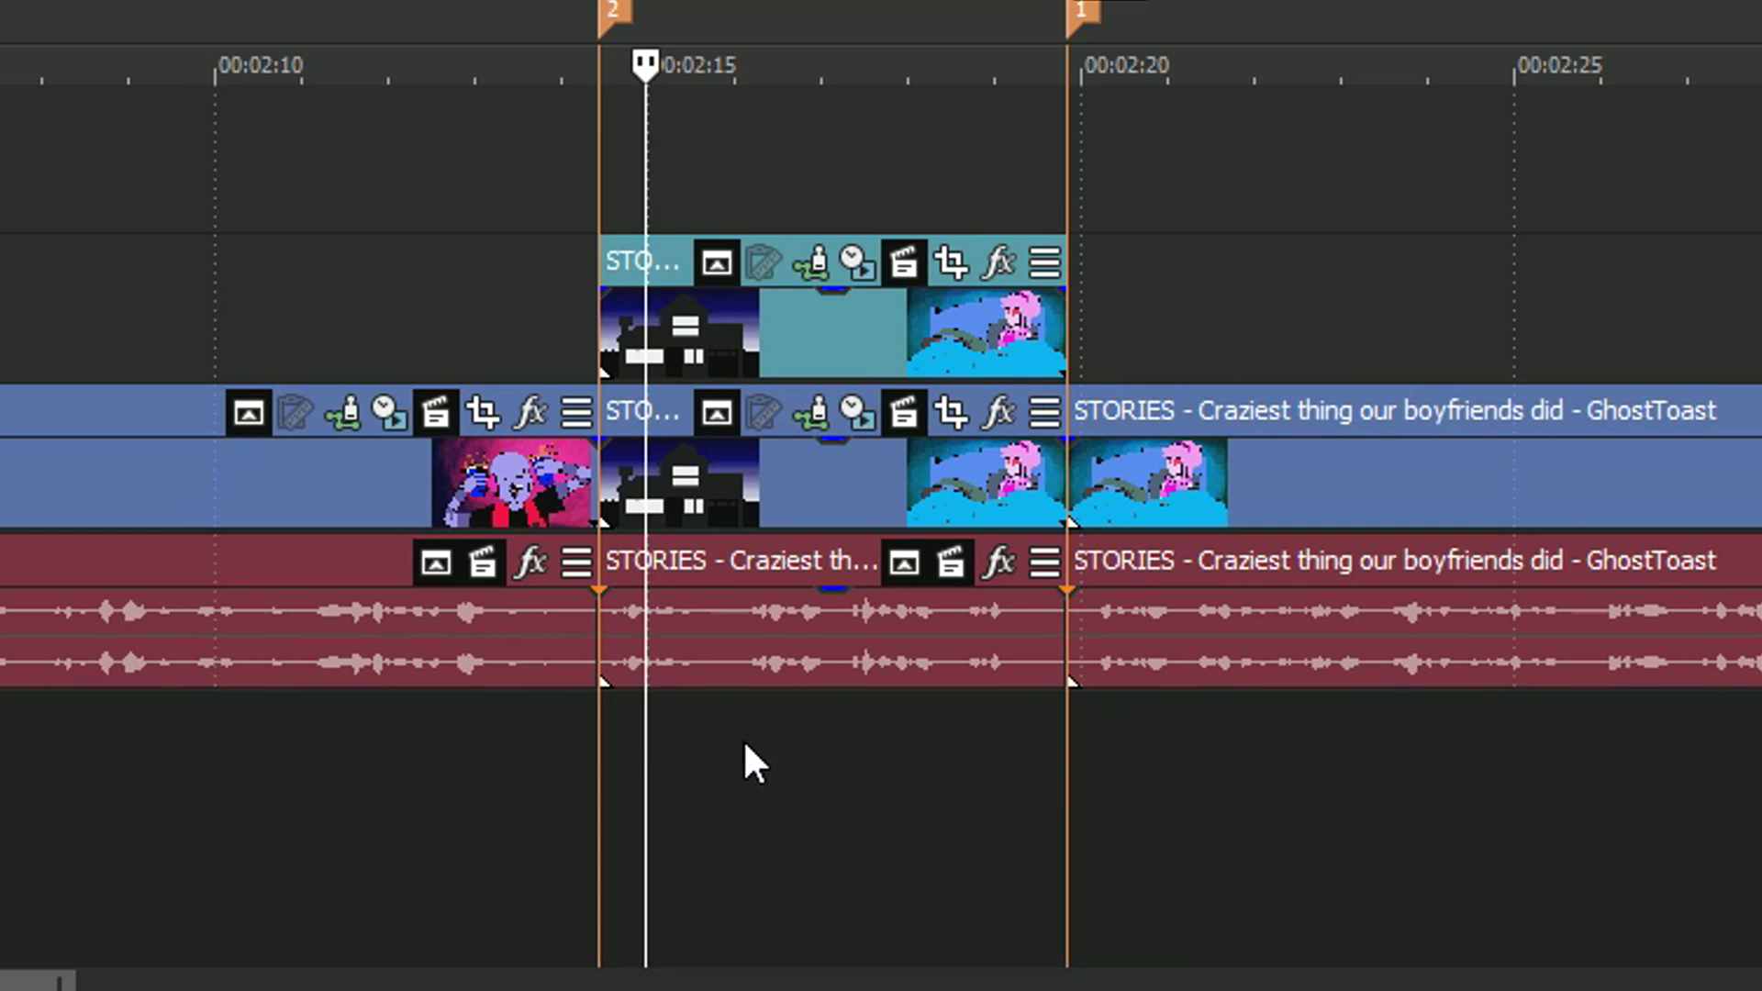
{"action": "key", "text": "Return"}
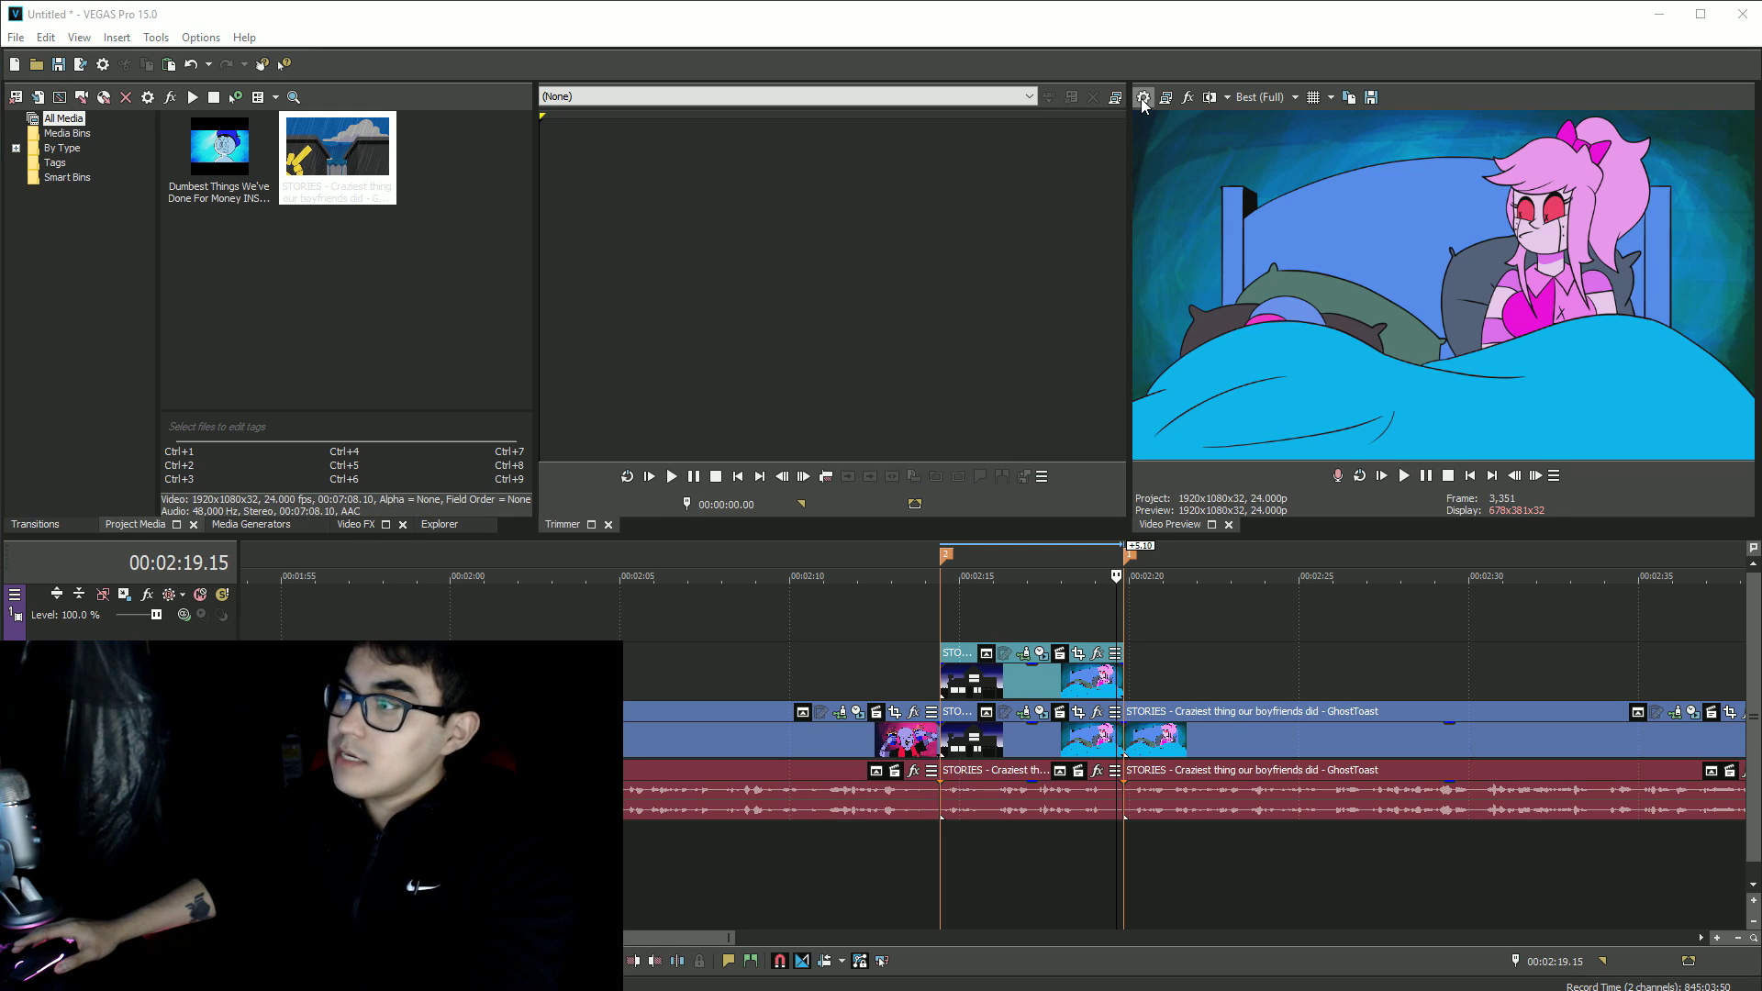
Set the project's video width to 640 and height to 640 in the project properties
{"action": "left_click", "coordinate": [1144, 99]}
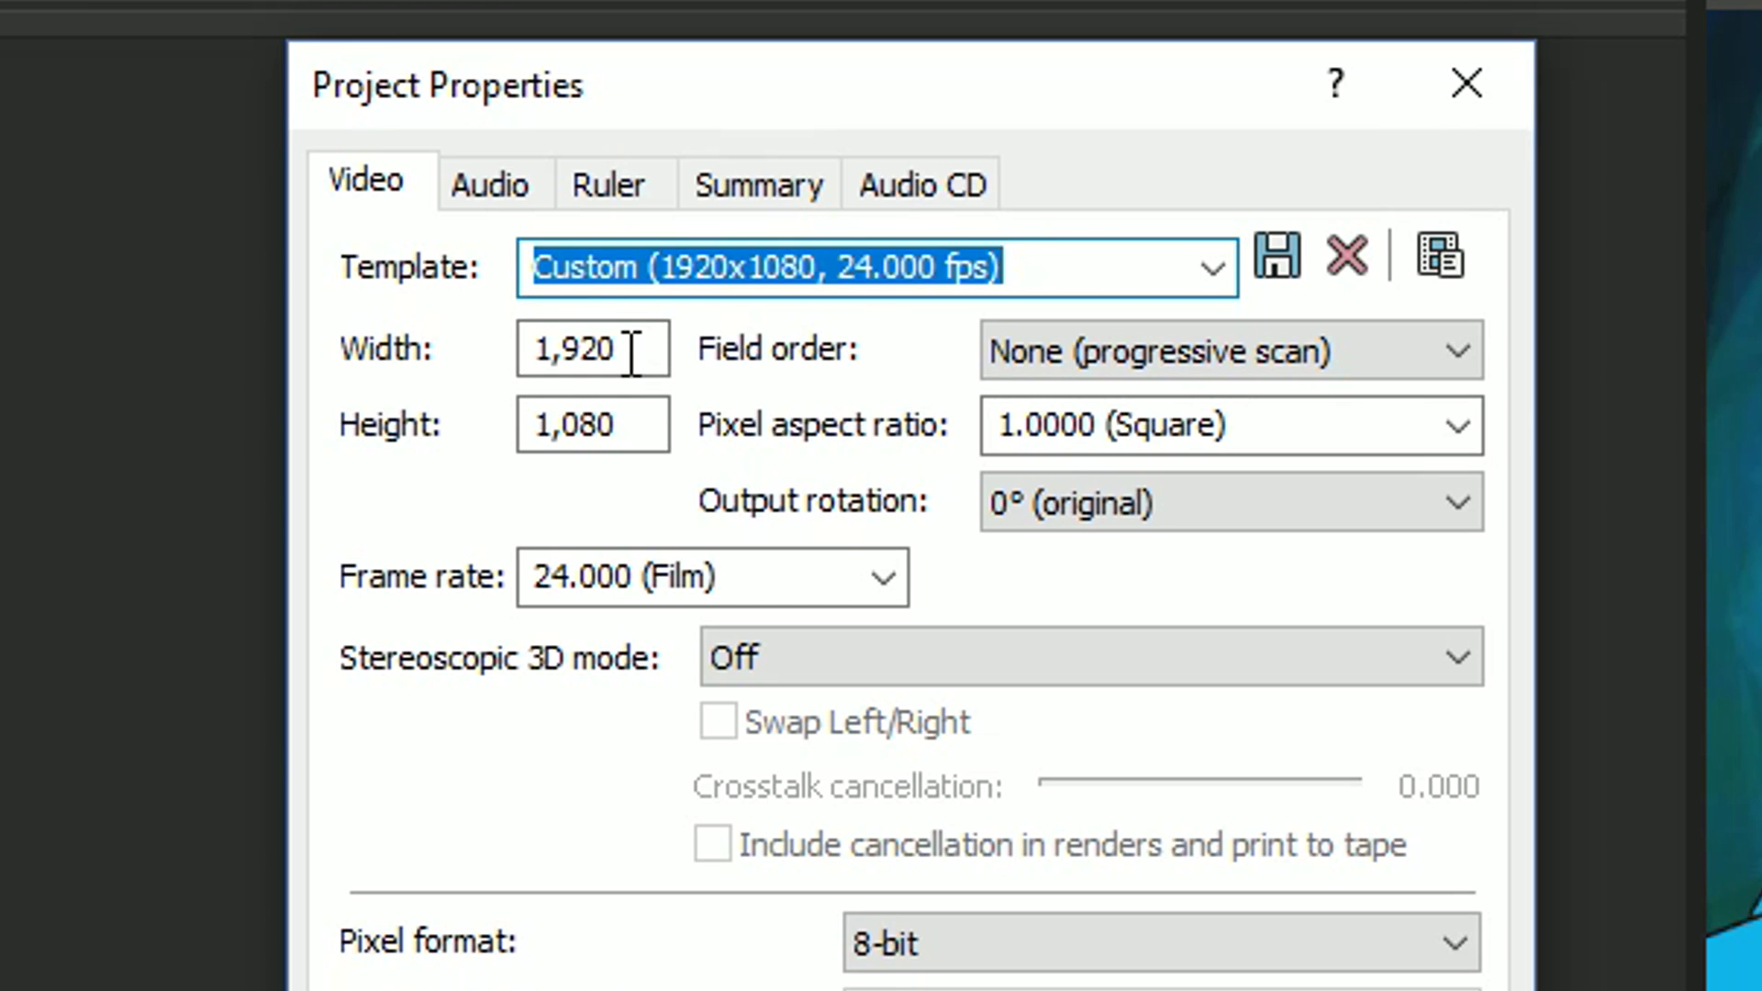
{"action": "left_click", "coordinate": [630, 351]}
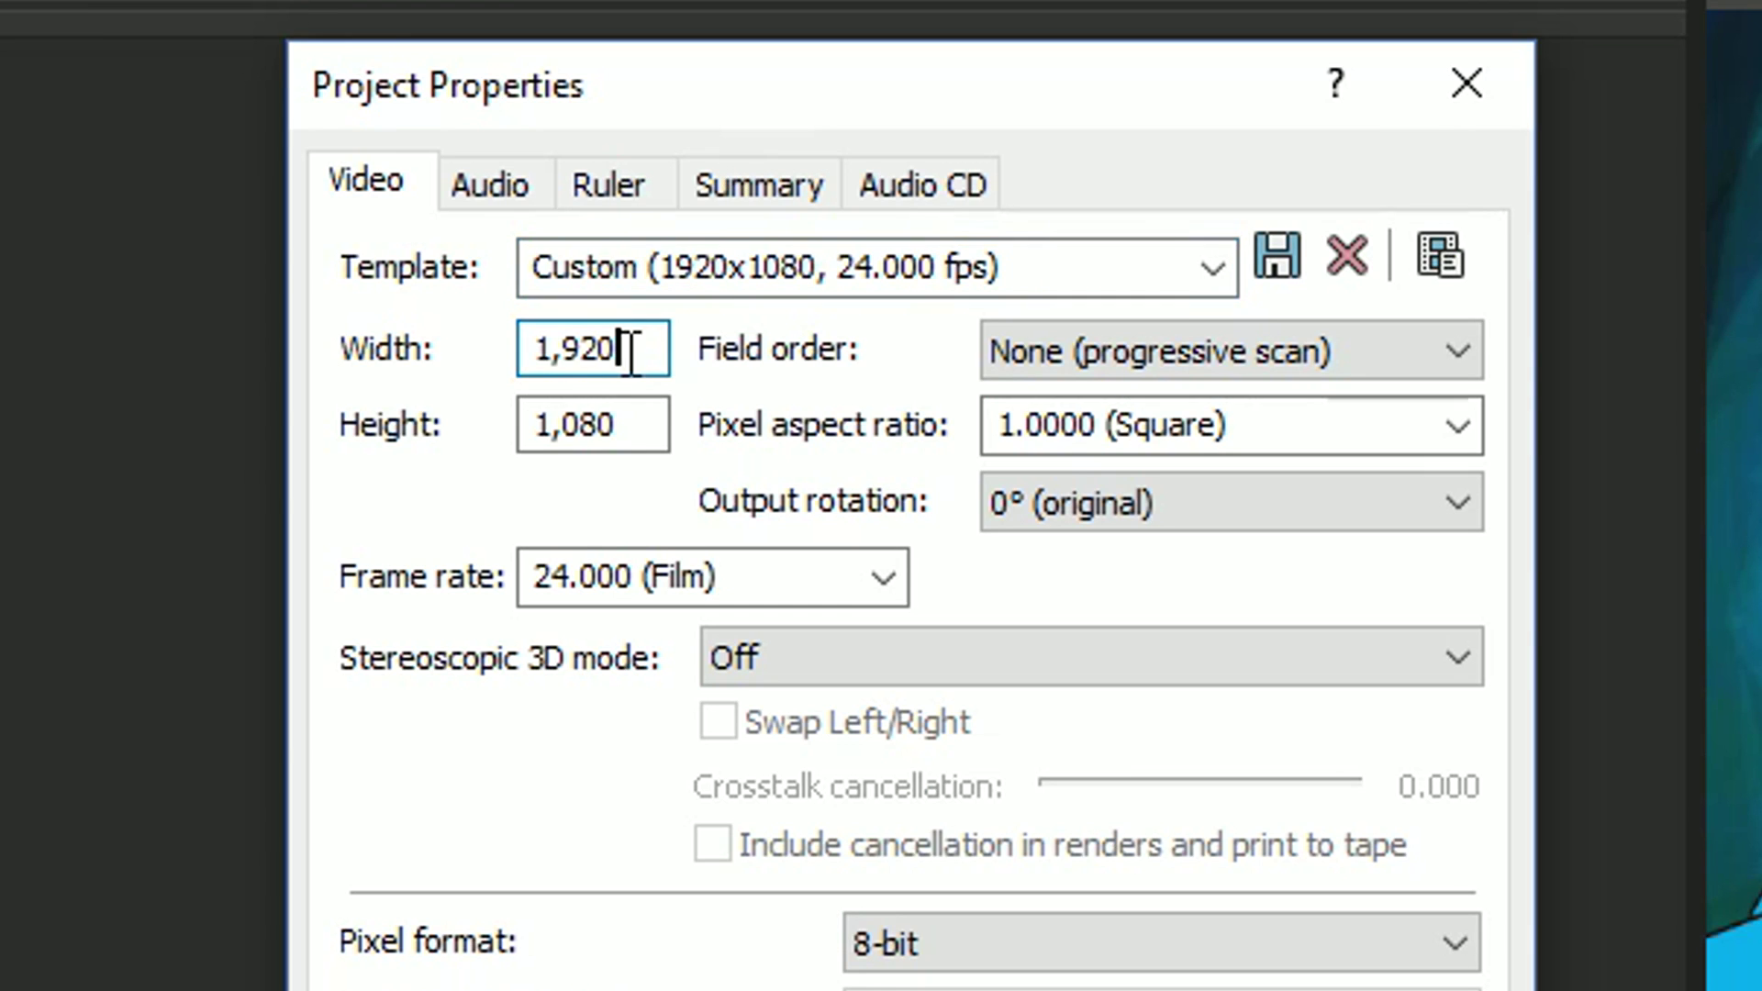
{"action": "left_click", "coordinate": [646, 439]}
{"action": "left_click", "coordinate": [648, 350]}
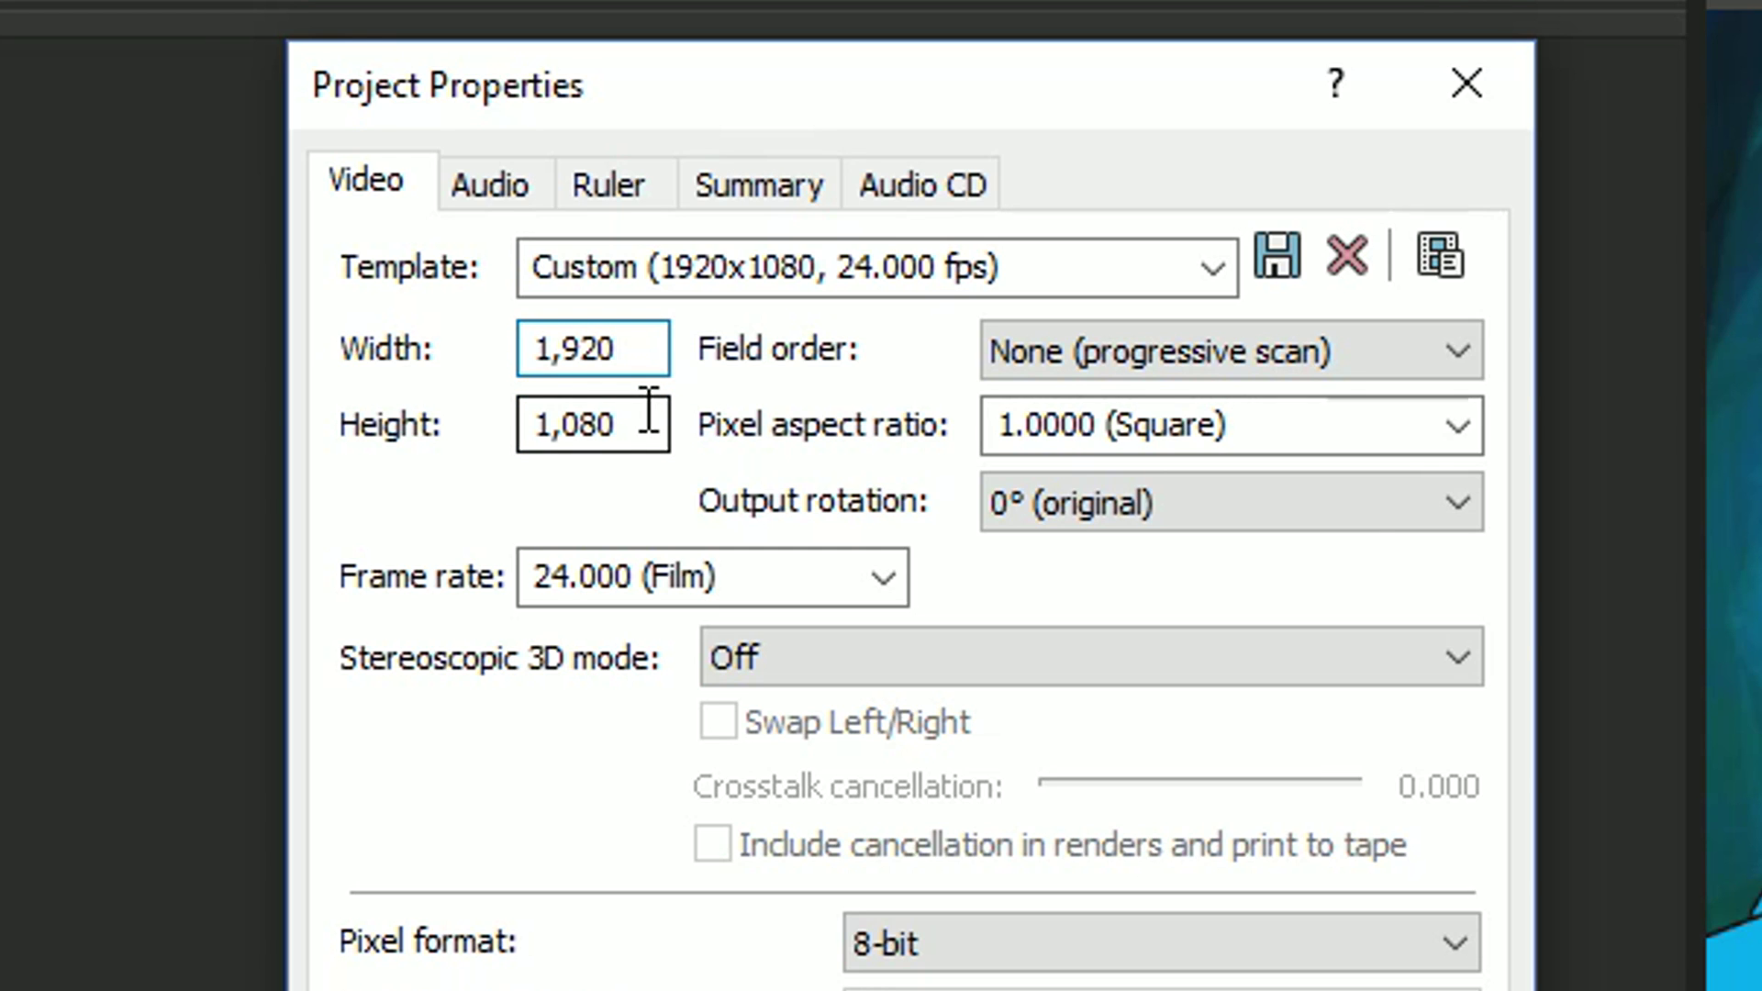
{"action": "key", "text": "shift+Tab"}
{"action": "key", "text": "Tab"}
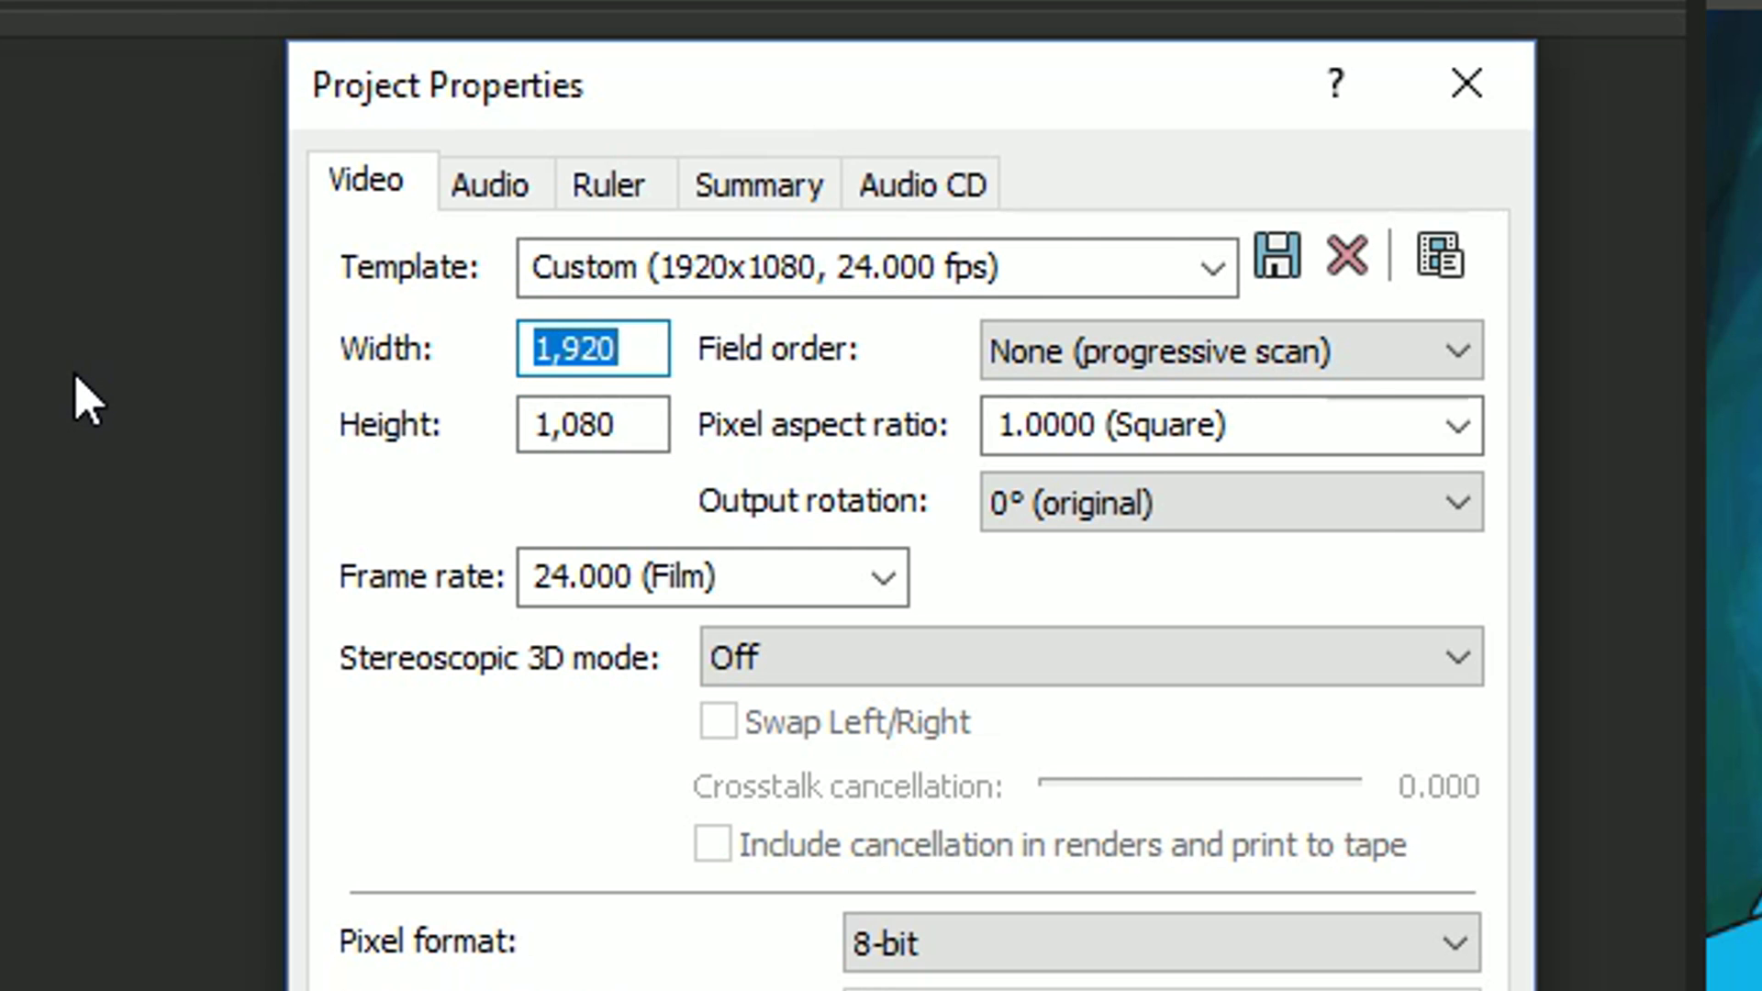
{"action": "type", "text": "640"}
{"action": "key", "text": "Tab"}
{"action": "type", "text": "640"}
{"action": "key", "text": "Return"}
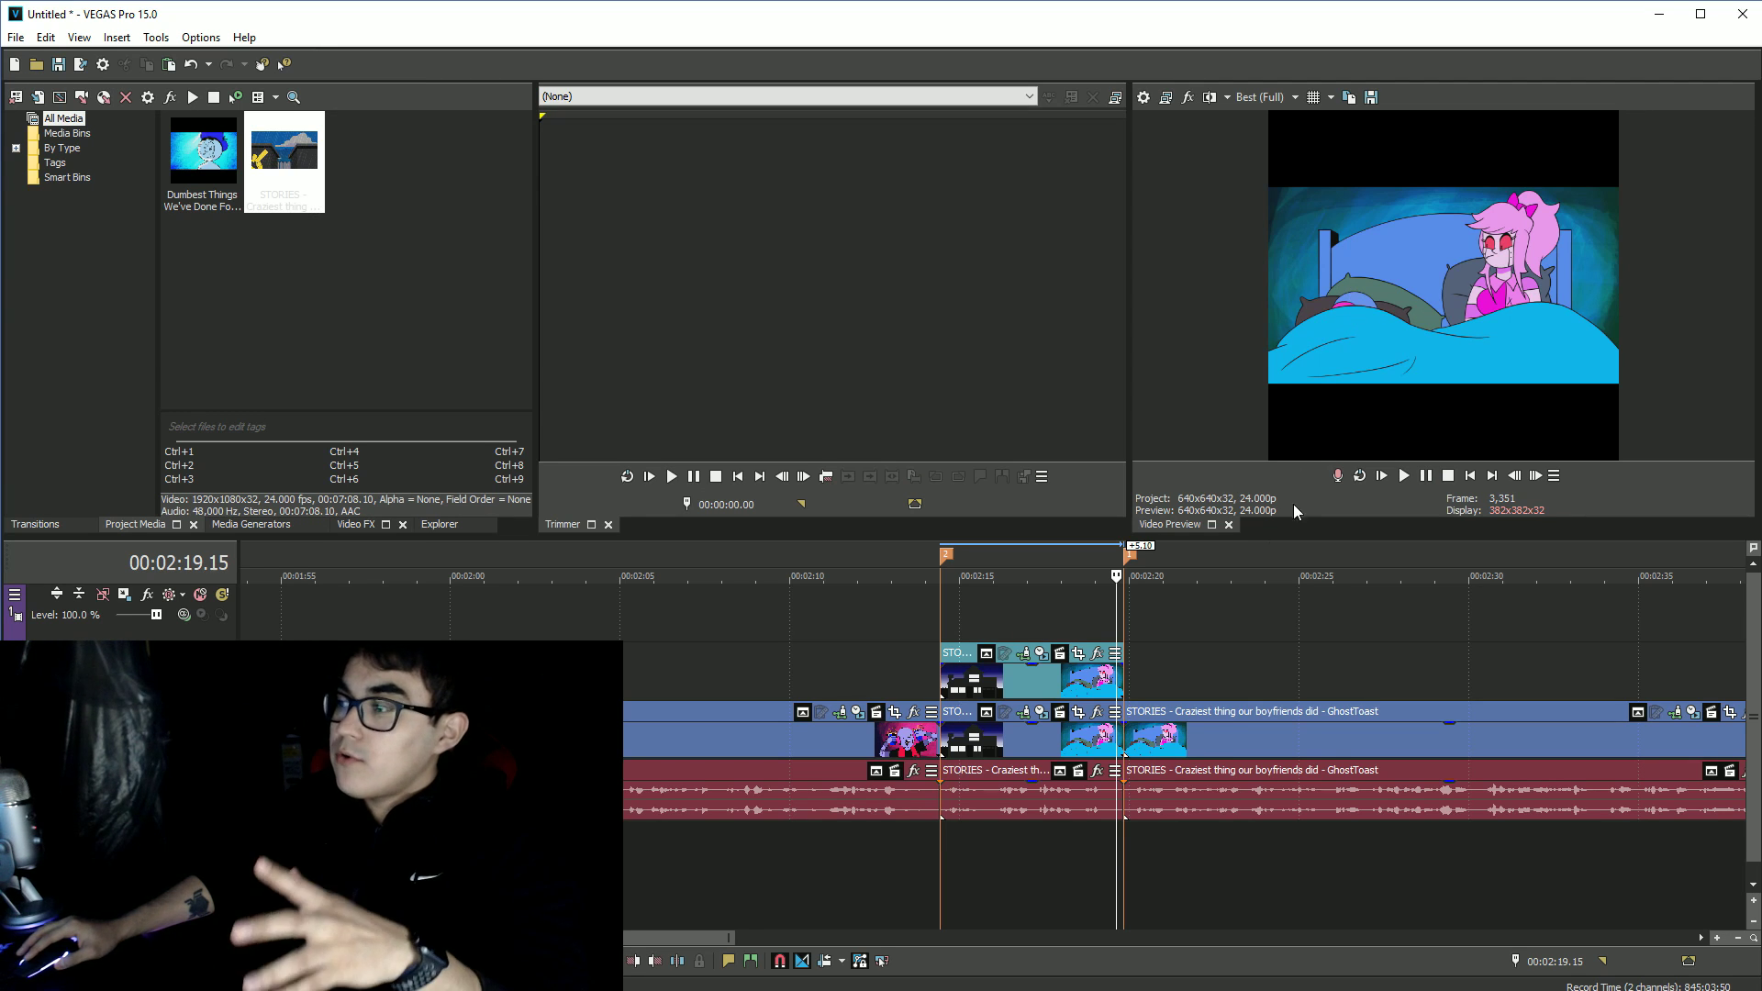
{"action": "left_click", "coordinate": [1046, 679]}
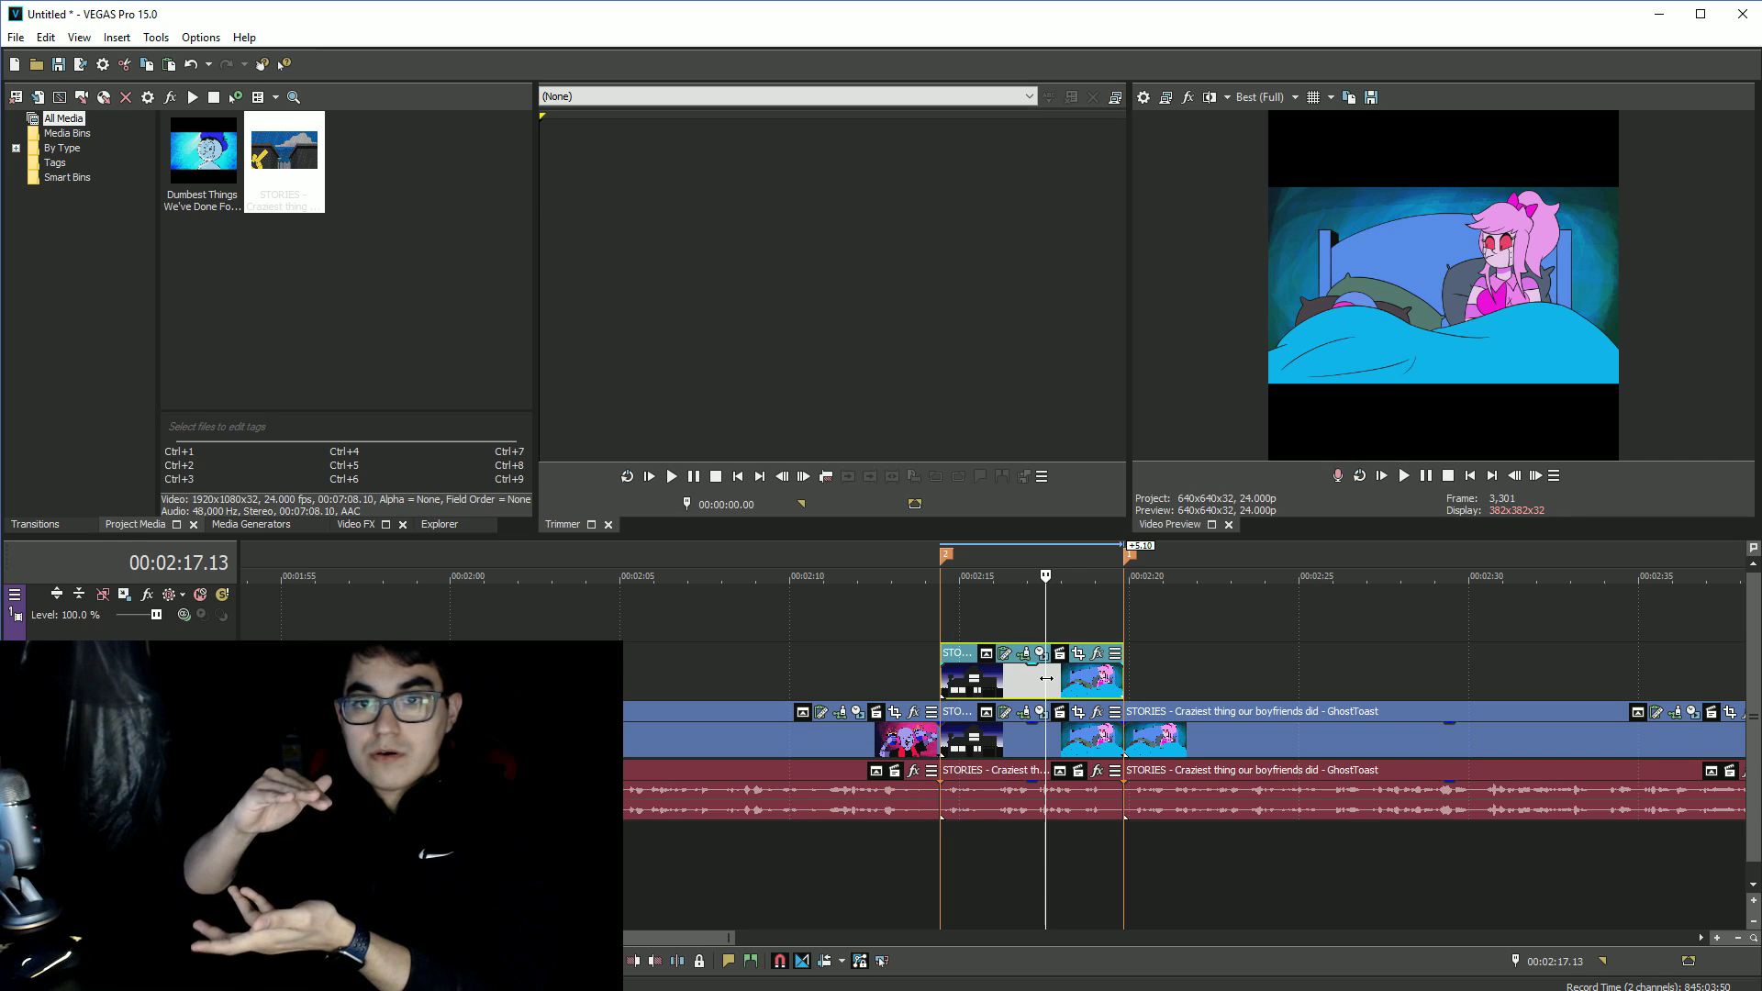
{"action": "left_click", "coordinate": [1035, 692]}
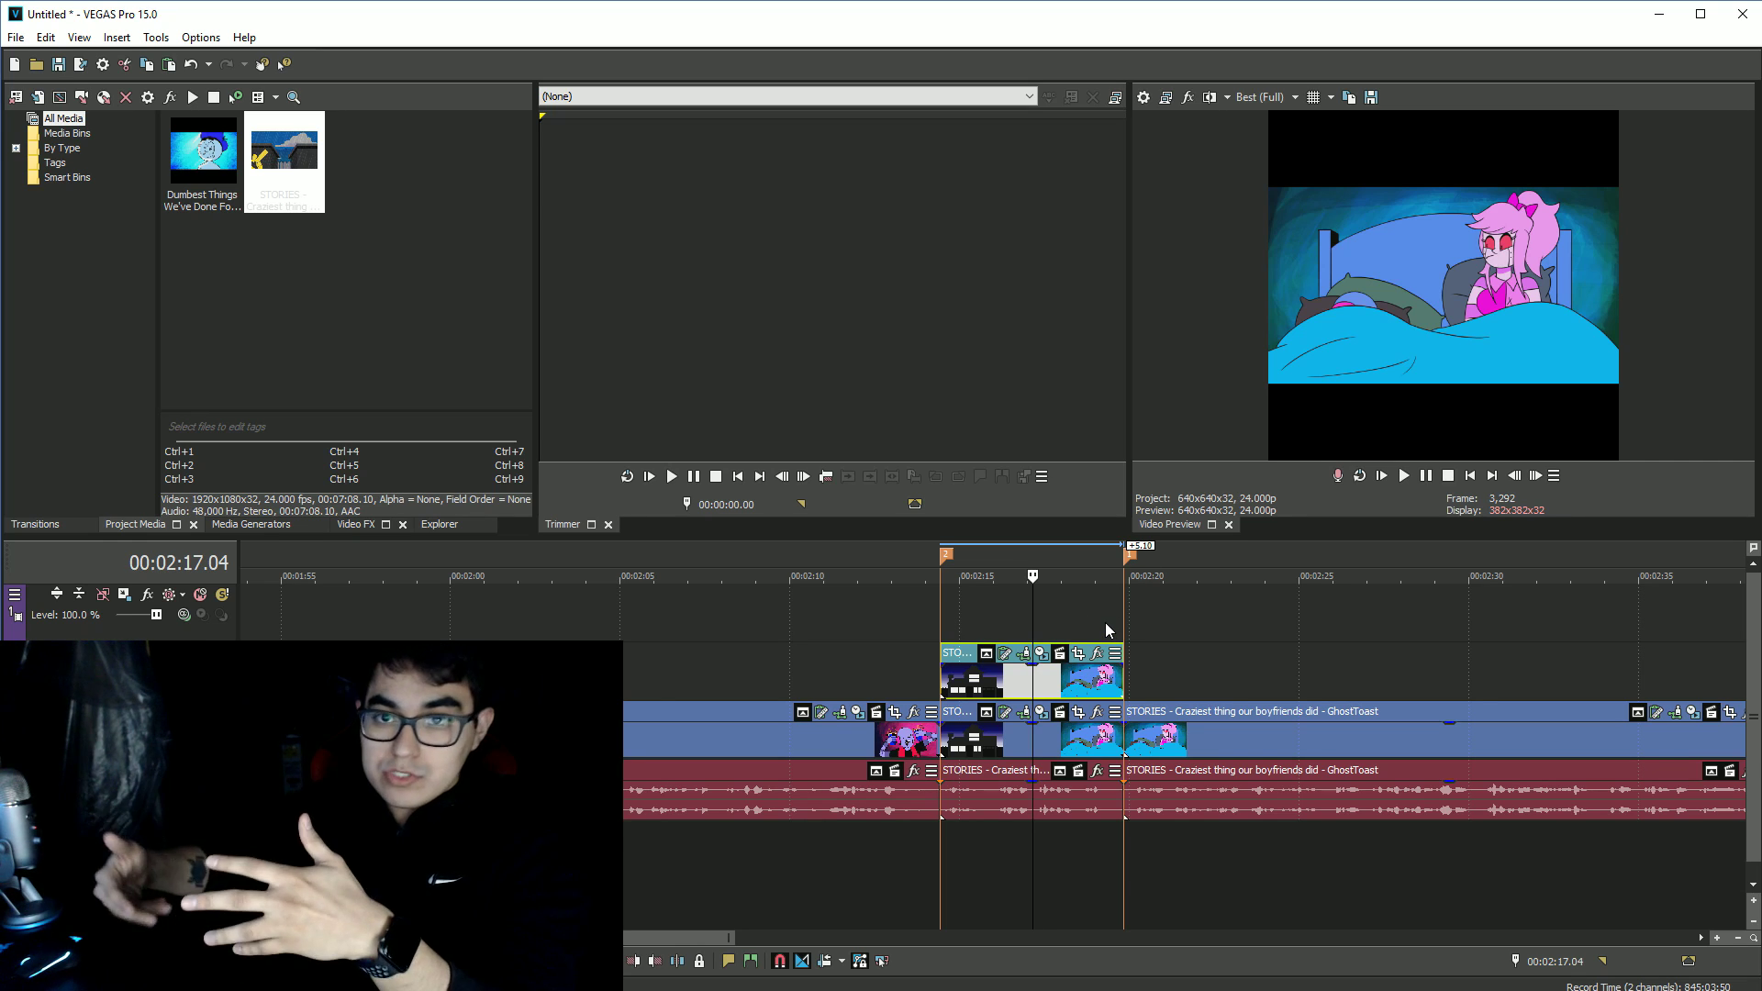
{"action": "left_click", "coordinate": [1036, 635]}
{"action": "left_click", "coordinate": [1028, 631]}
{"action": "left_click", "coordinate": [1056, 630]}
{"action": "left_click", "coordinate": [1021, 631]}
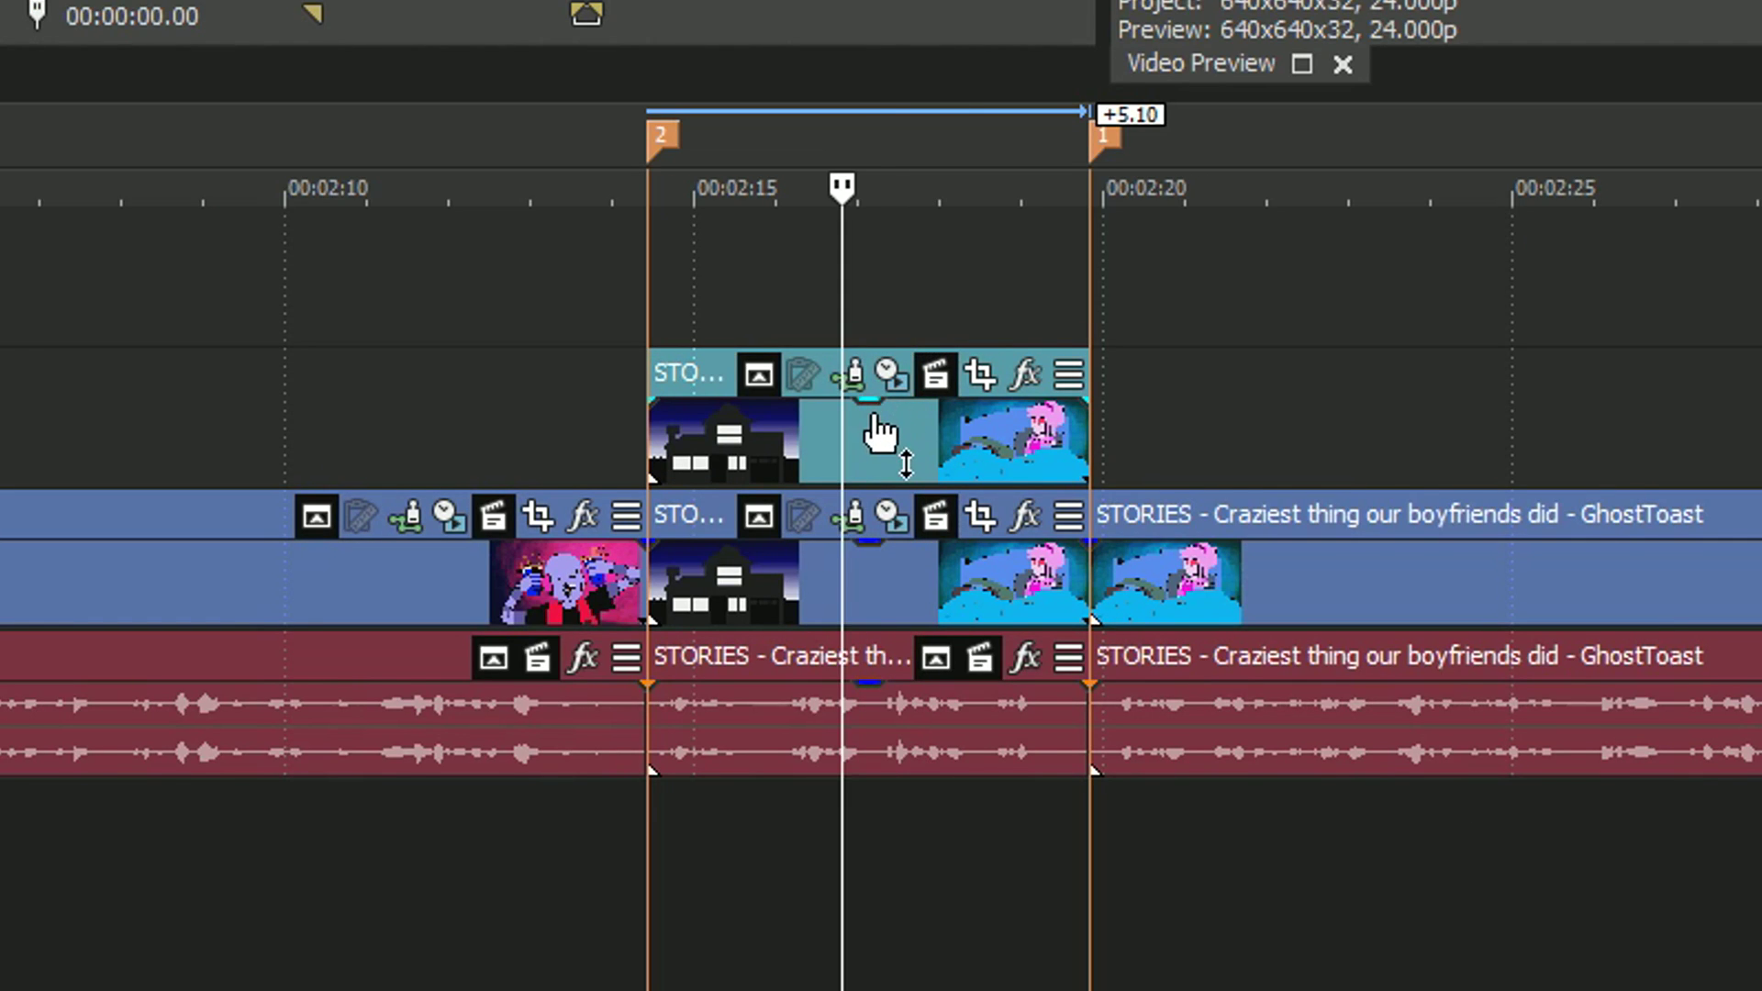
Add two video tracks on top and move the duplicate clip up one track, leaving an empty track above the original clip
{"action": "left_click", "coordinate": [883, 430]}
{"action": "scroll", "coordinate": [886, 430], "scroll_direction": "up", "scroll_amount": 2}
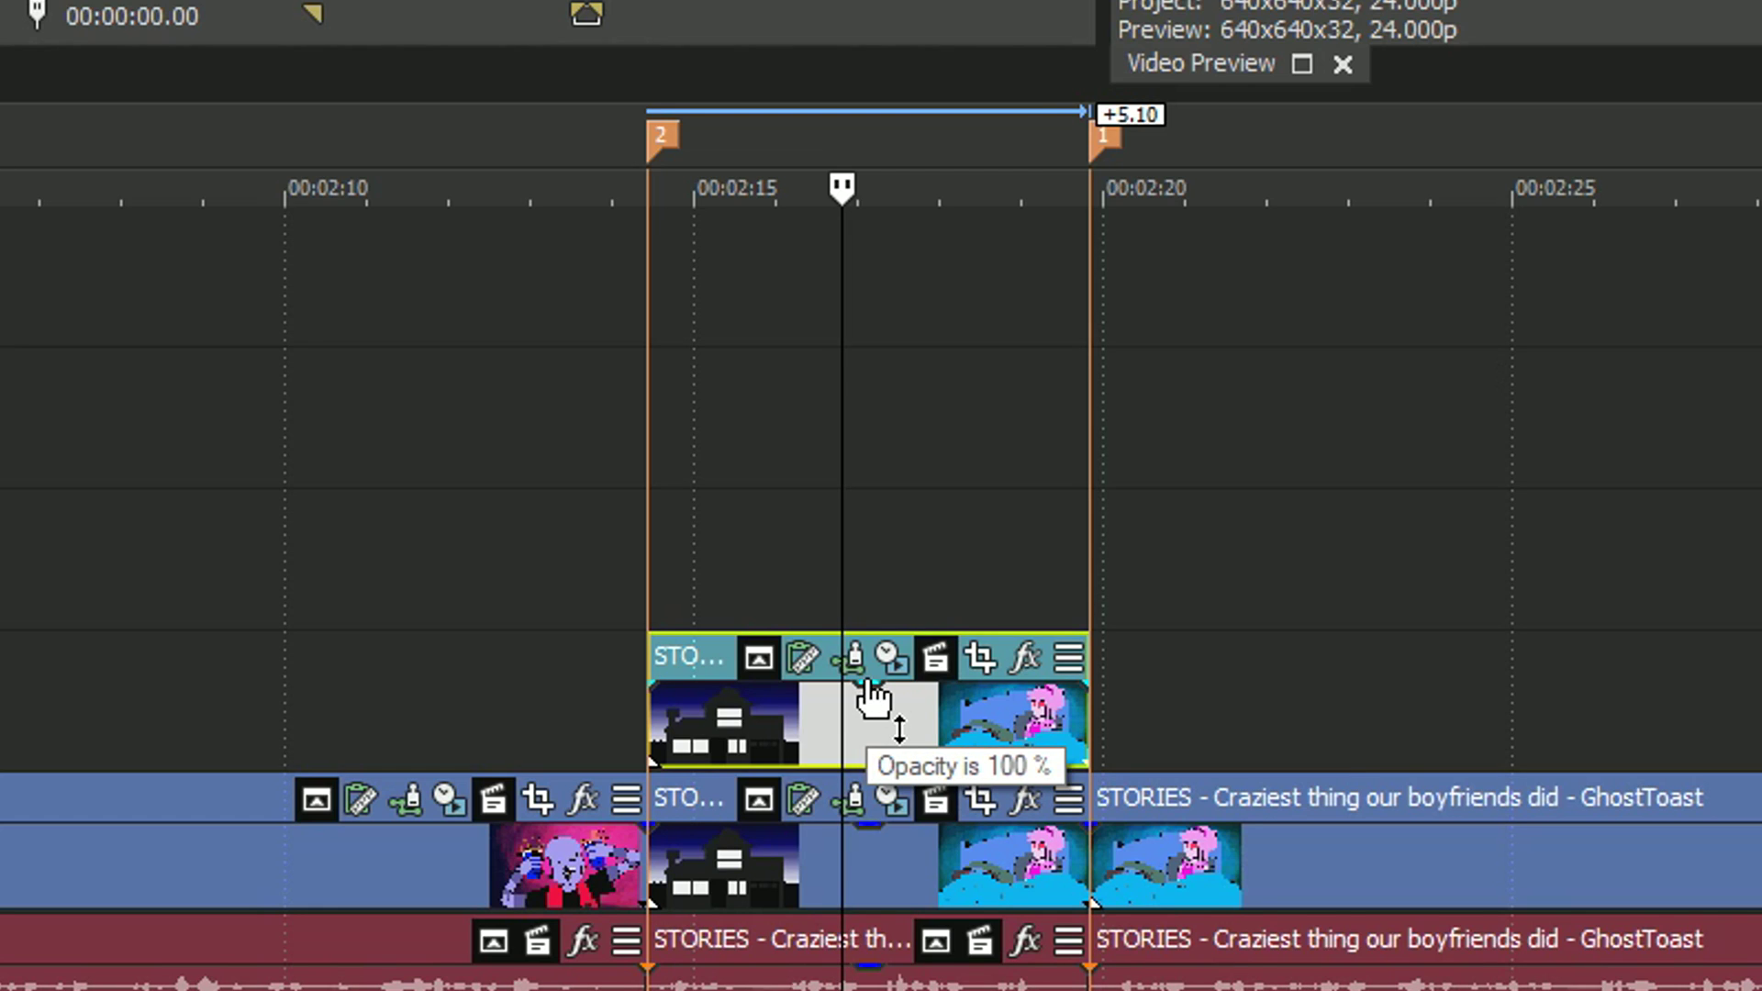
{"action": "mouse_move", "coordinate": [868, 684]}
{"action": "left_mouse_down"}
{"action": "mouse_move", "coordinate": [891, 641]}
{"action": "mouse_move", "coordinate": [877, 592]}
{"action": "left_mouse_up"}
Copy the original clip segment between the markers and check the paste attribute options for the duplicate clip above it
{"action": "left_click", "coordinate": [885, 845]}
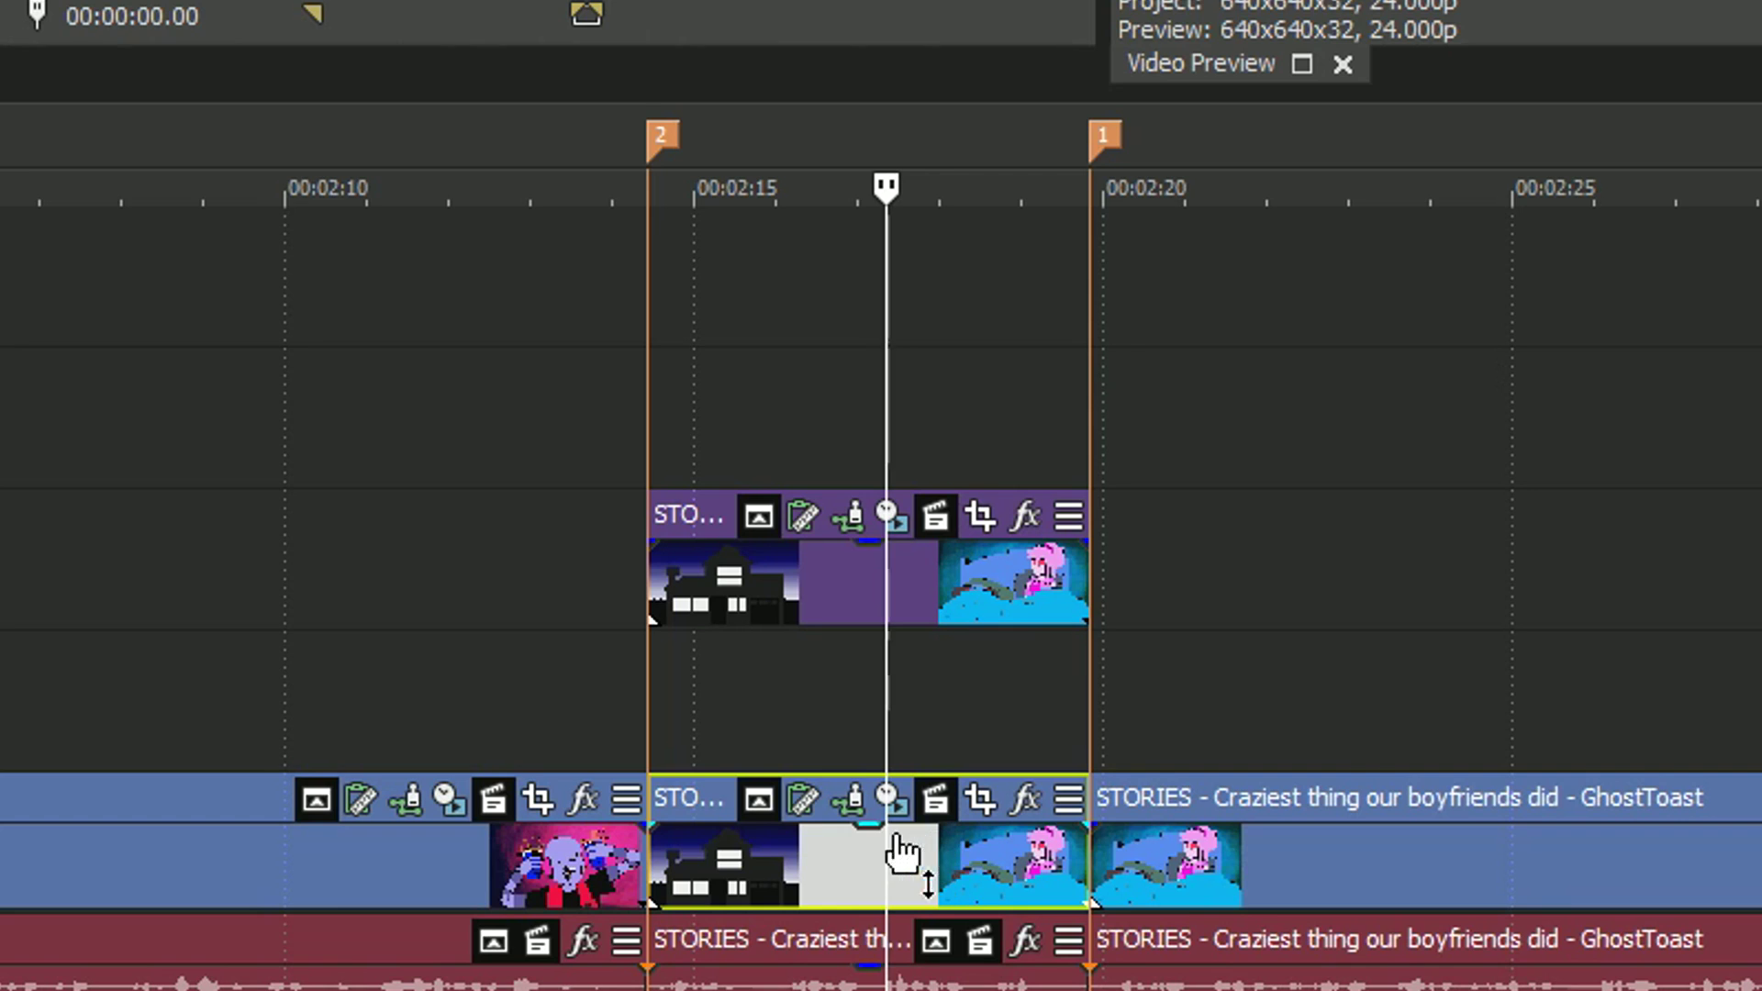
{"action": "right_click", "coordinate": [864, 873]}
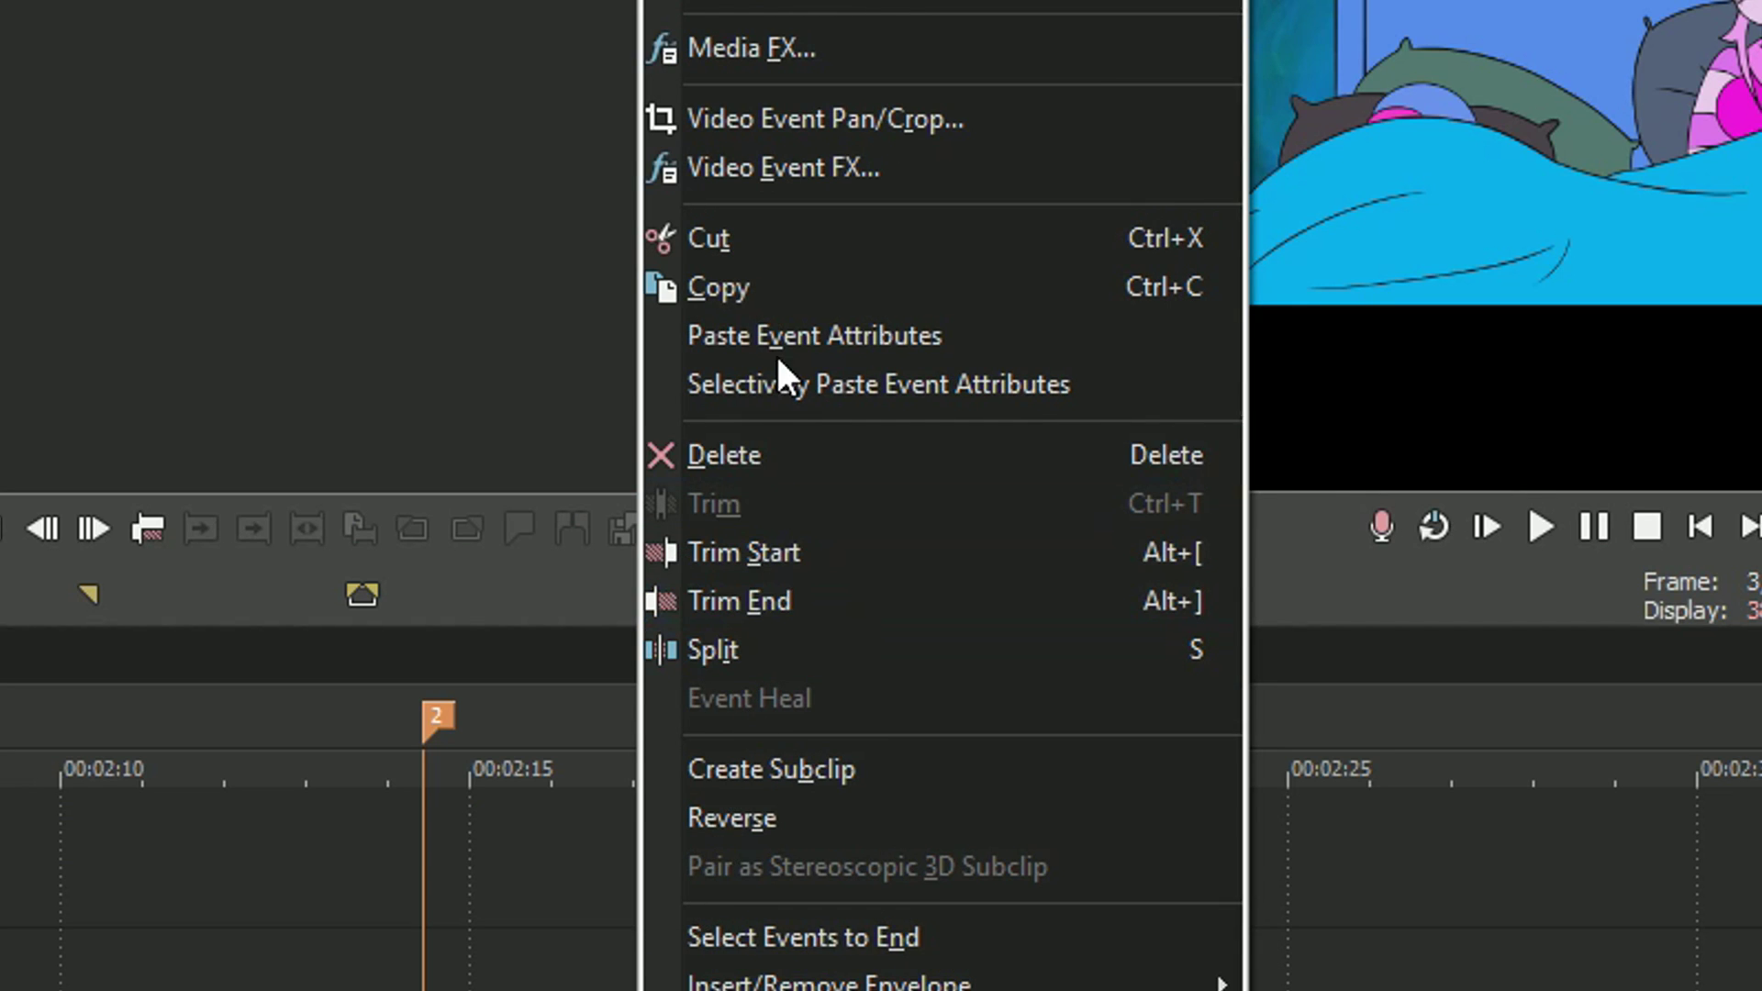
{"action": "left_click", "coordinate": [779, 299]}
{"action": "right_click", "coordinate": [880, 603]}
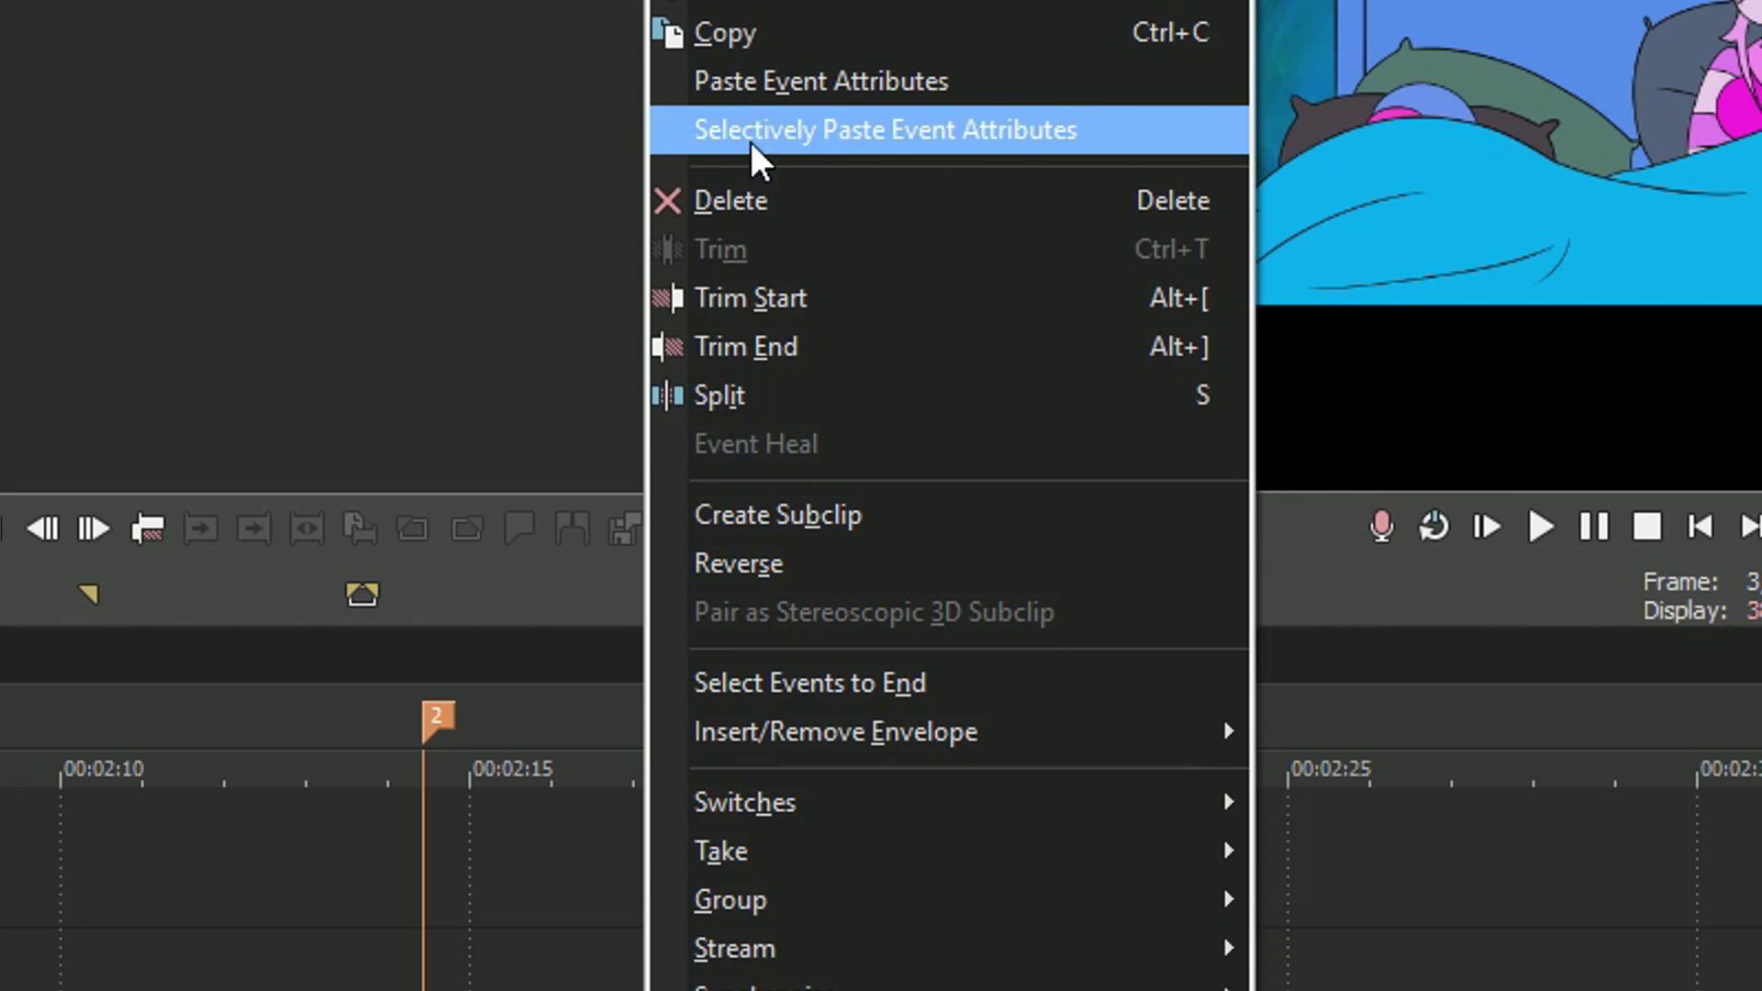
{"action": "left_click", "coordinate": [806, 589]}
Open Event Pan/Crop for the duplicate clip, enable its mask and draw a small rectangular mask above the house's lower-left windows
{"action": "left_click", "coordinate": [865, 579]}
{"action": "left_click", "coordinate": [917, 579]}
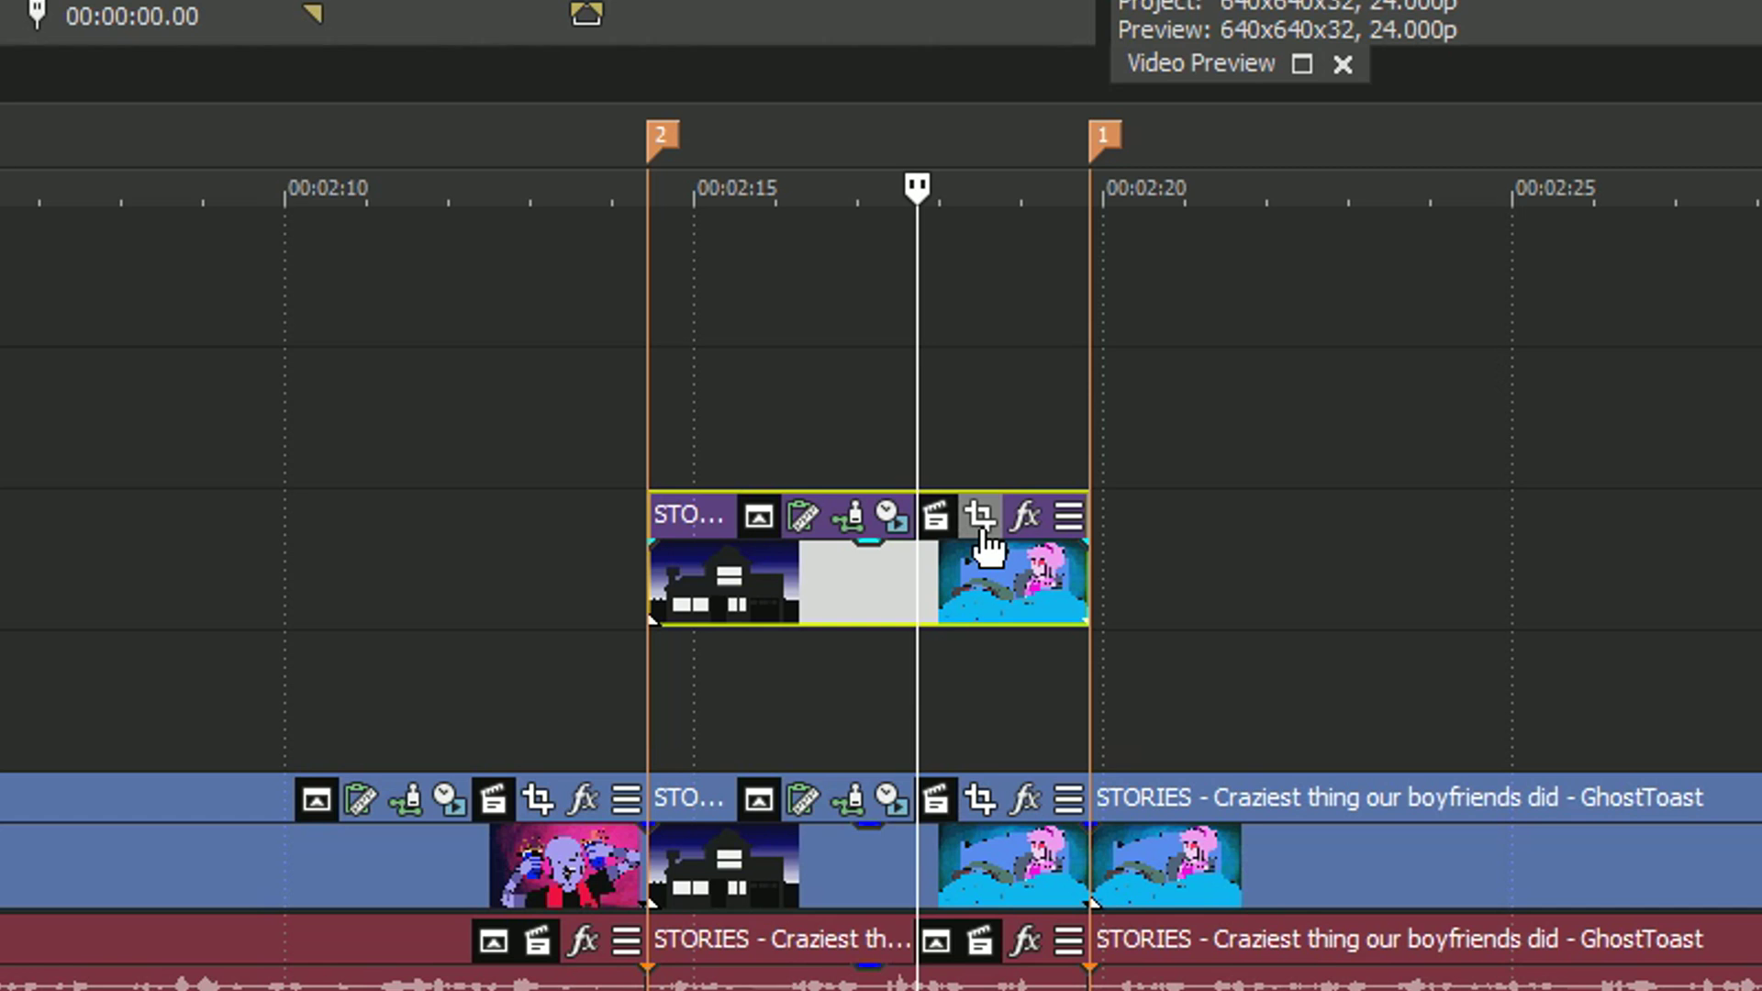
{"action": "left_click", "coordinate": [986, 514]}
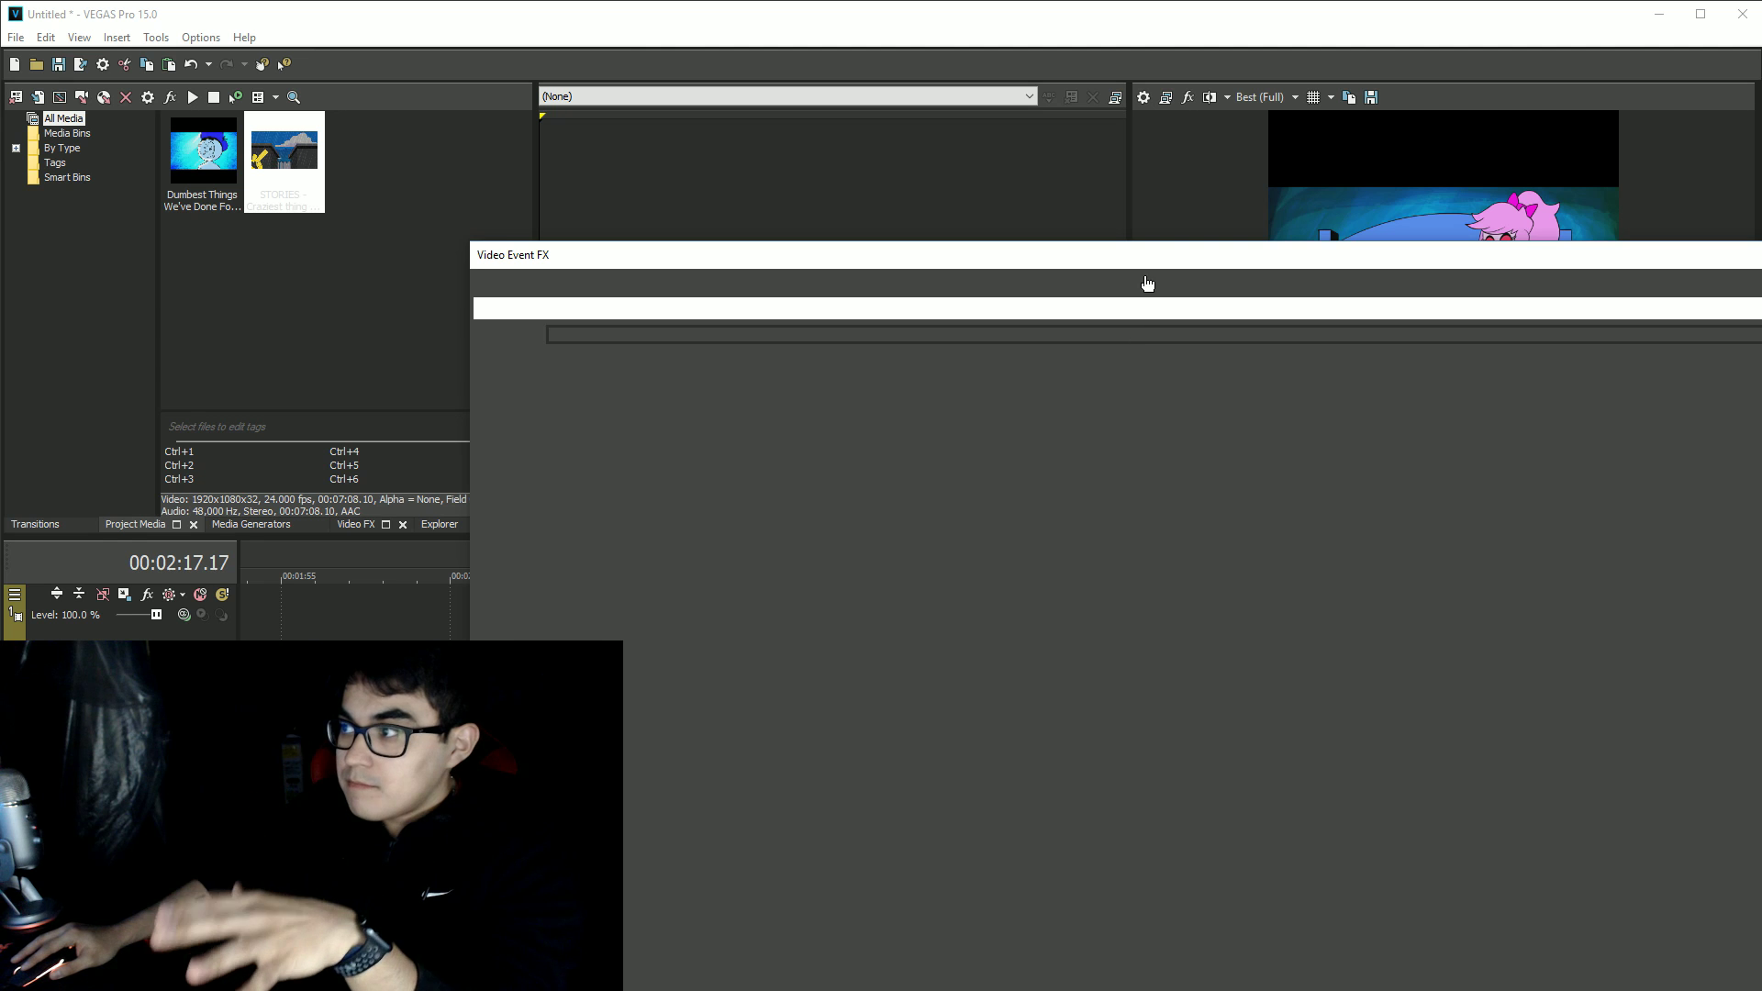
{"action": "left_click_drag", "start_coordinate": [1138, 263], "coordinate": [763, 84]}
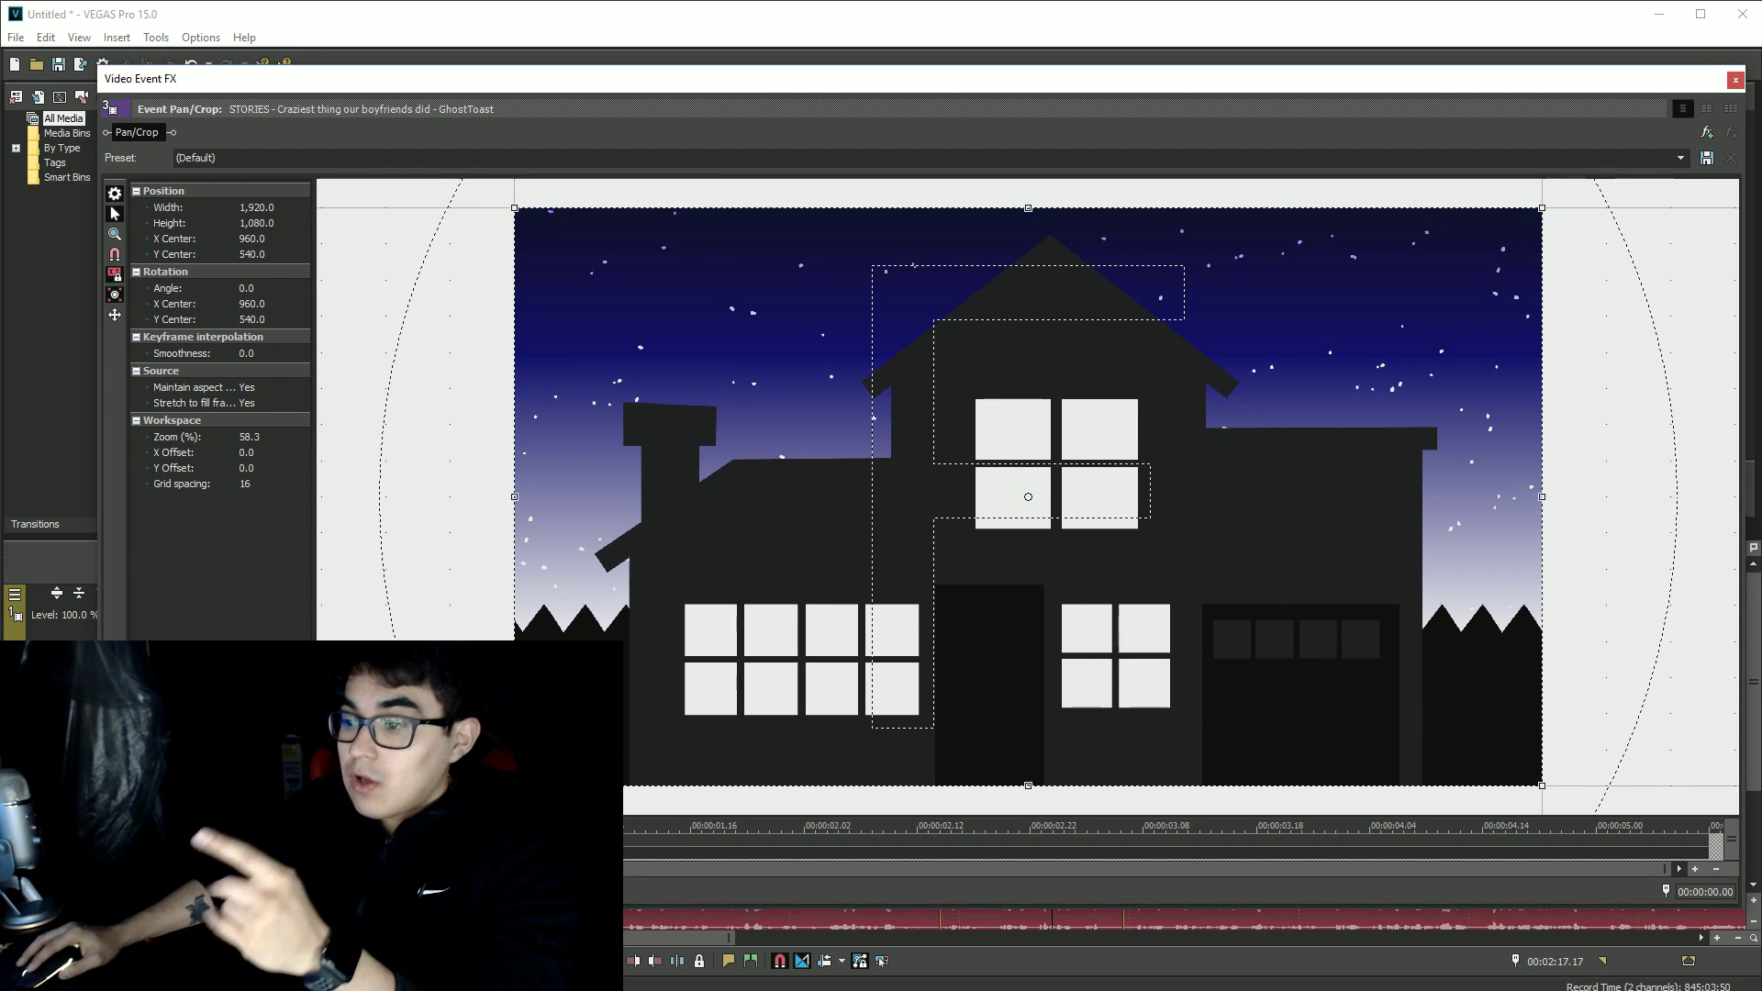
{"action": "left_click", "coordinate": [110, 853]}
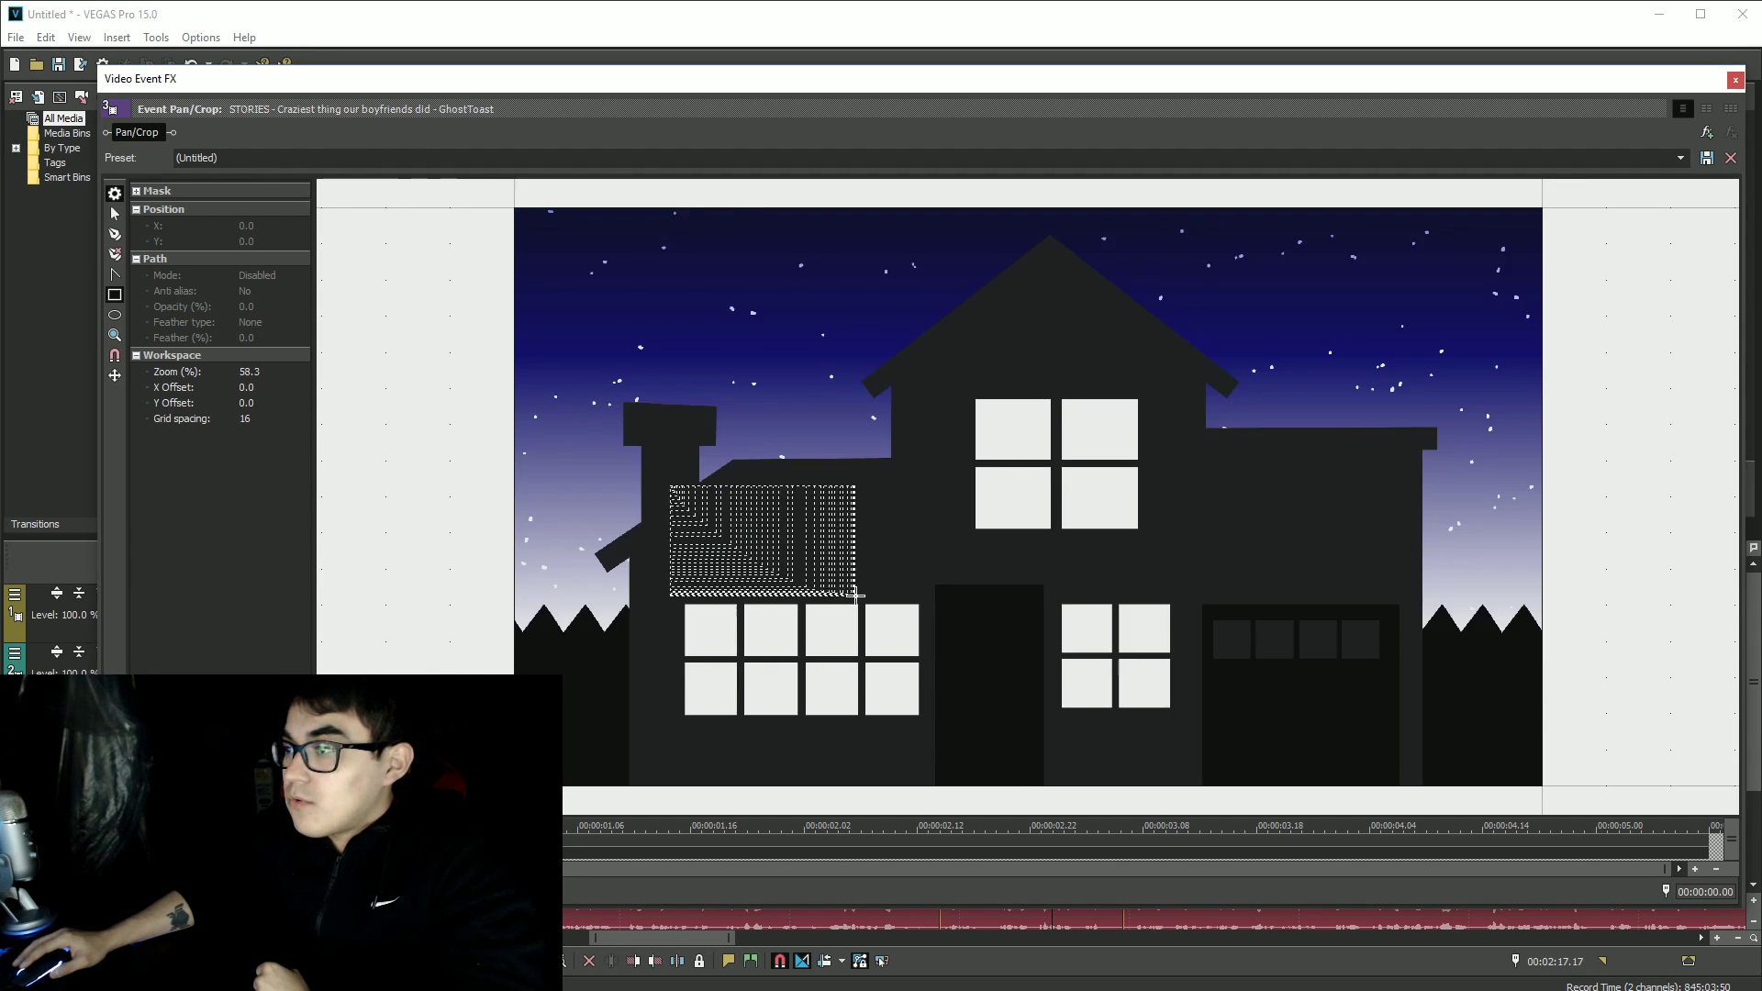
{"action": "left_click_drag", "start_coordinate": [815, 589], "coordinate": [817, 547]}
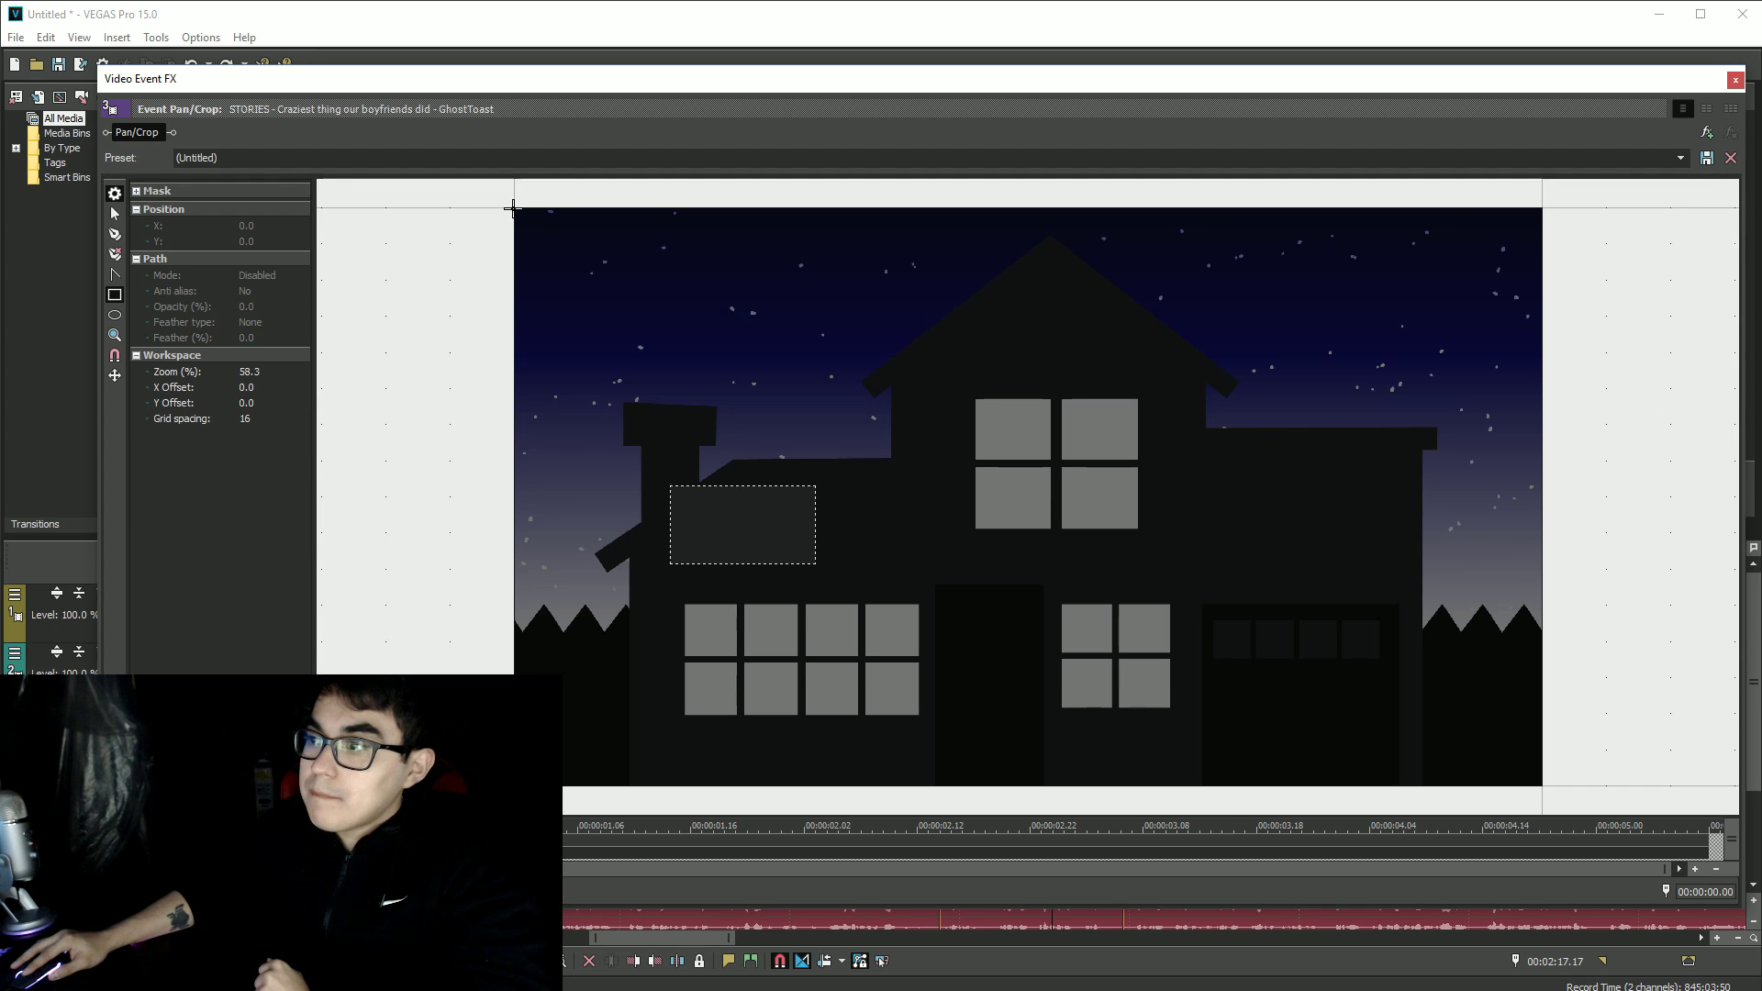
Draw a second rectangular mask covering the duplicate clip's whole frame and close the pan/crop settings
{"action": "left_click_drag", "start_coordinate": [513, 207], "coordinate": [1207, 606]}
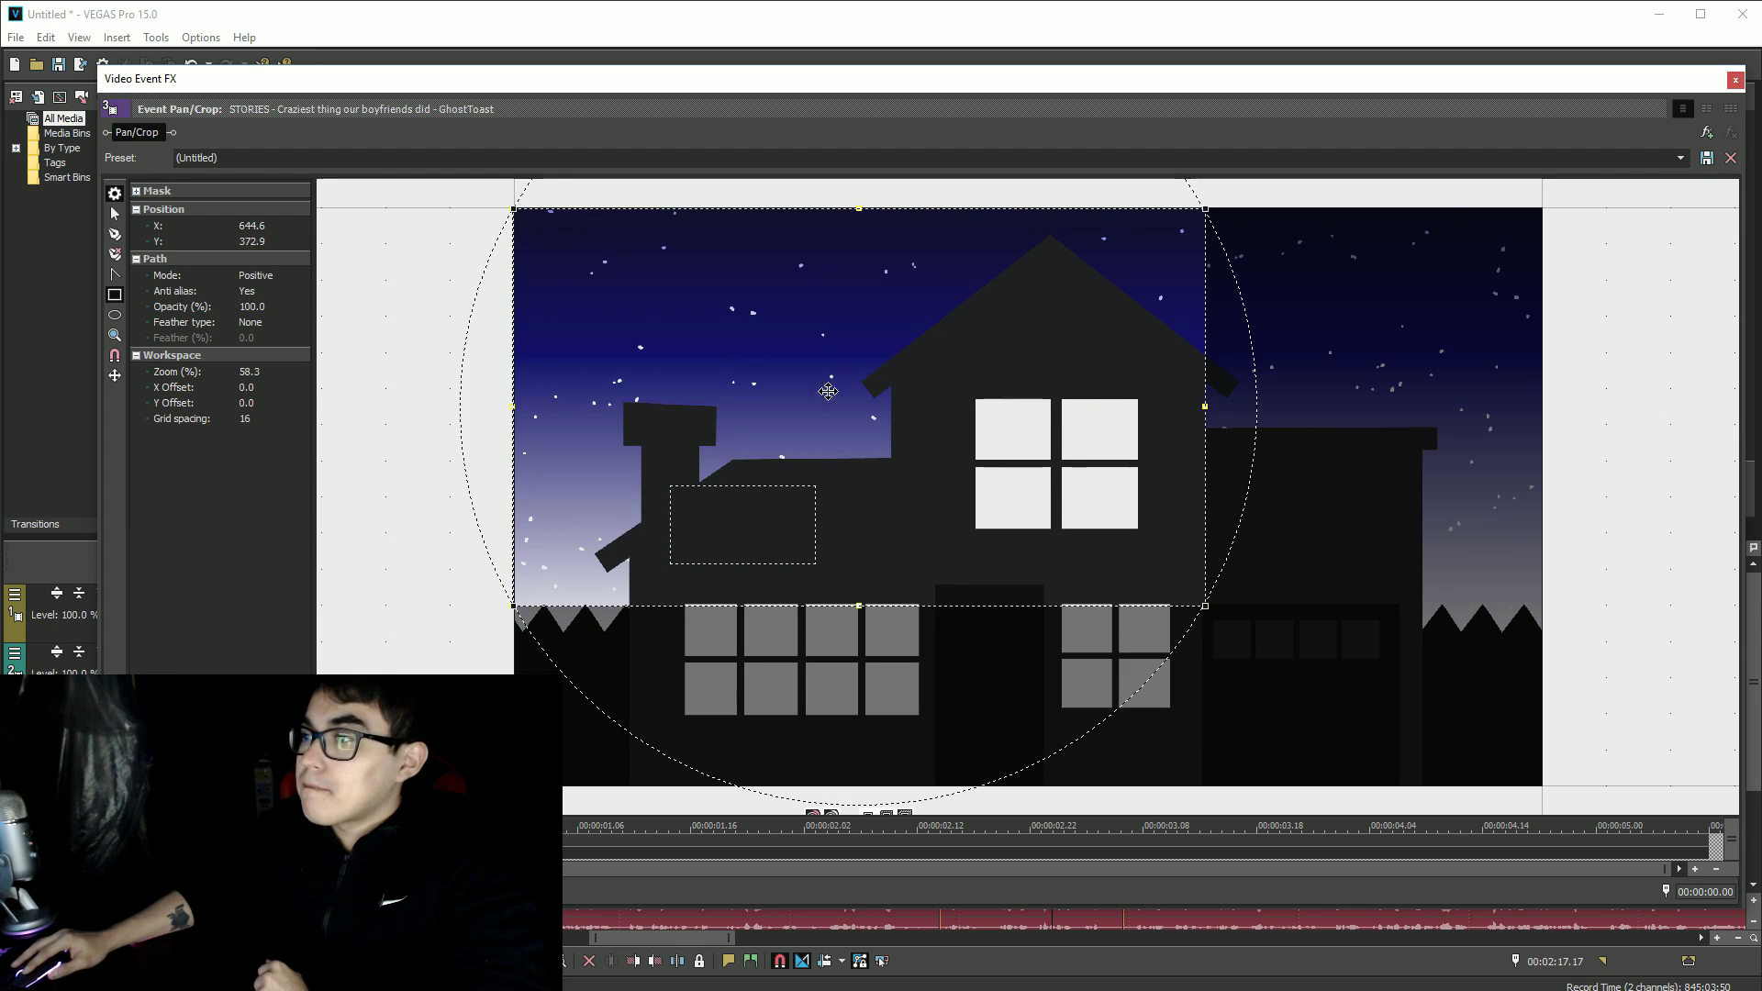
{"action": "left_click_drag", "start_coordinate": [1204, 606], "coordinate": [1541, 784]}
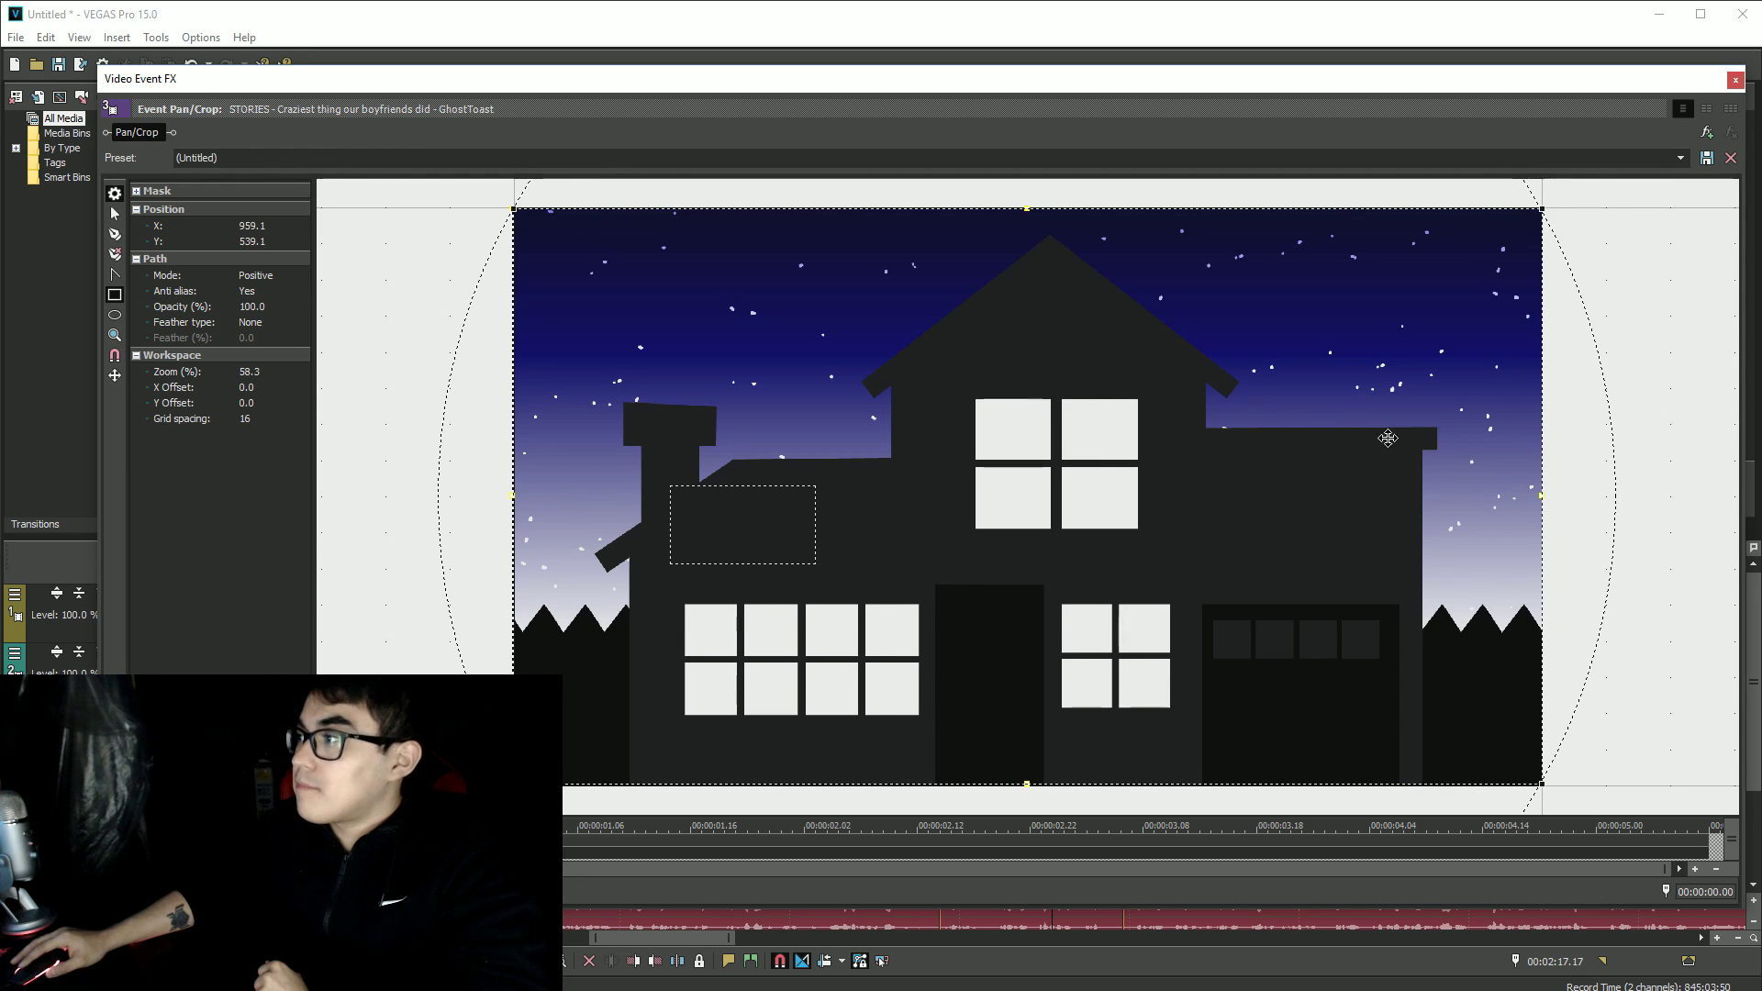
{"action": "left_click", "coordinate": [1735, 81]}
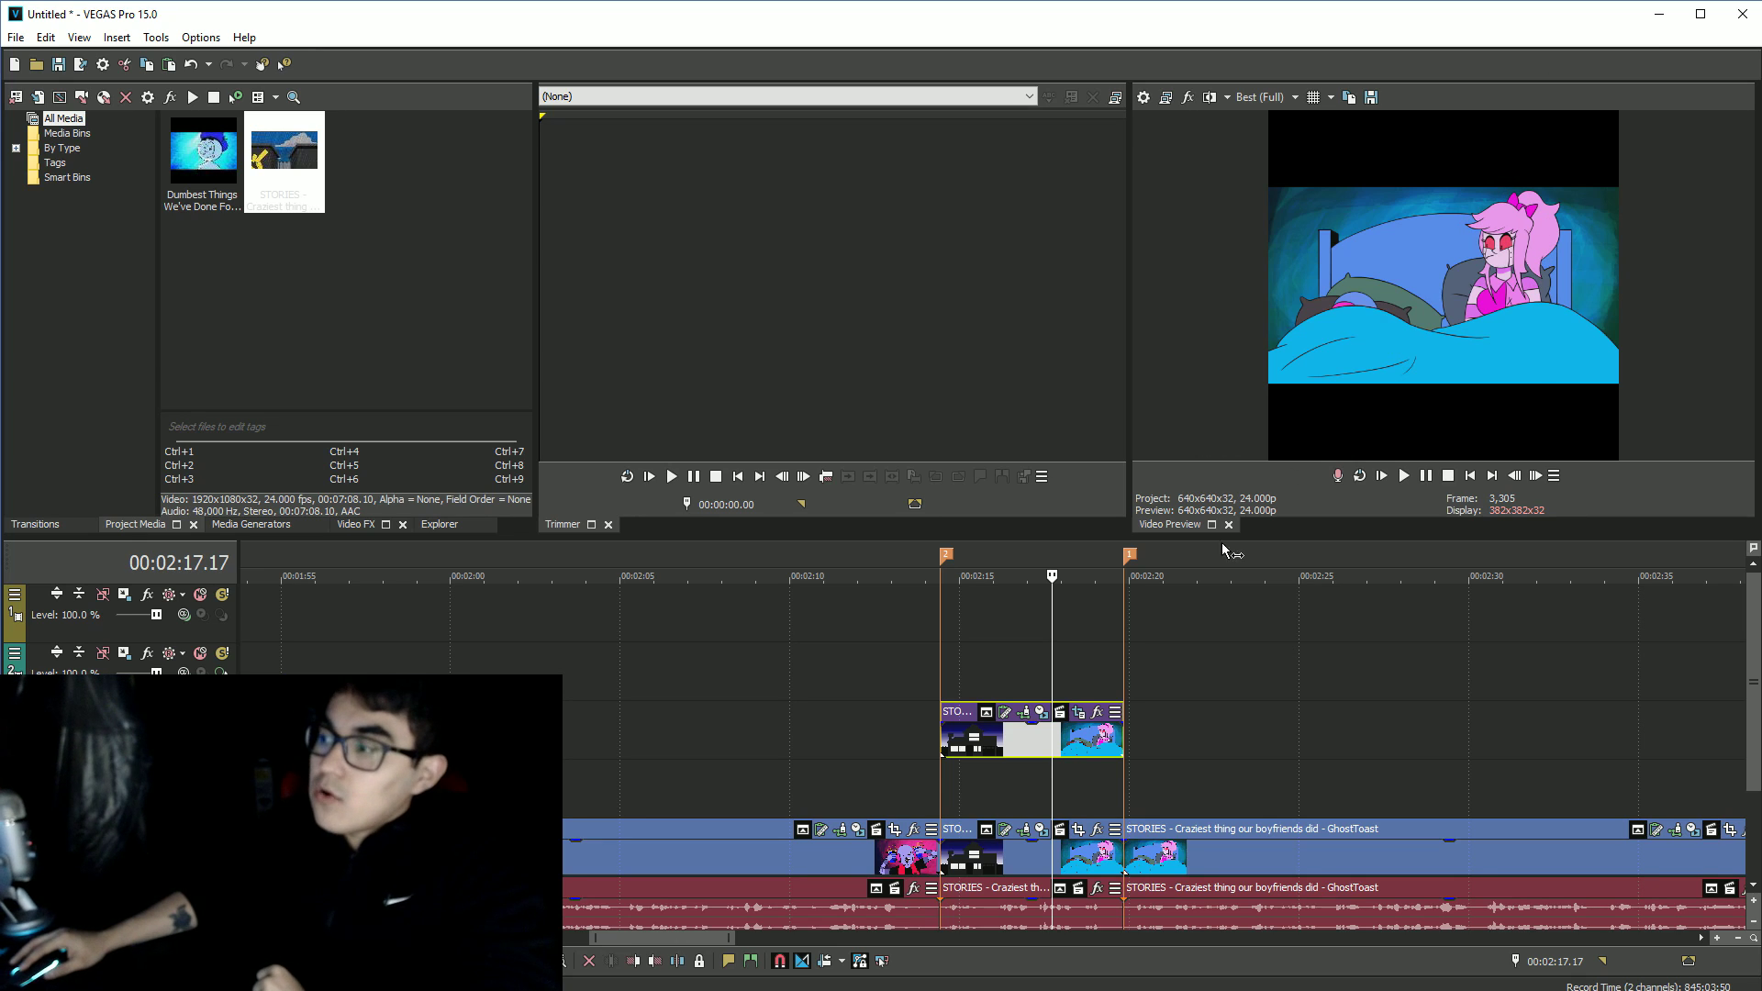
Play the masked duplicate clip briefly to check it in the preview
{"action": "left_click", "coordinate": [1018, 749]}
{"action": "key", "text": "space"}
{"action": "key", "text": "space"}
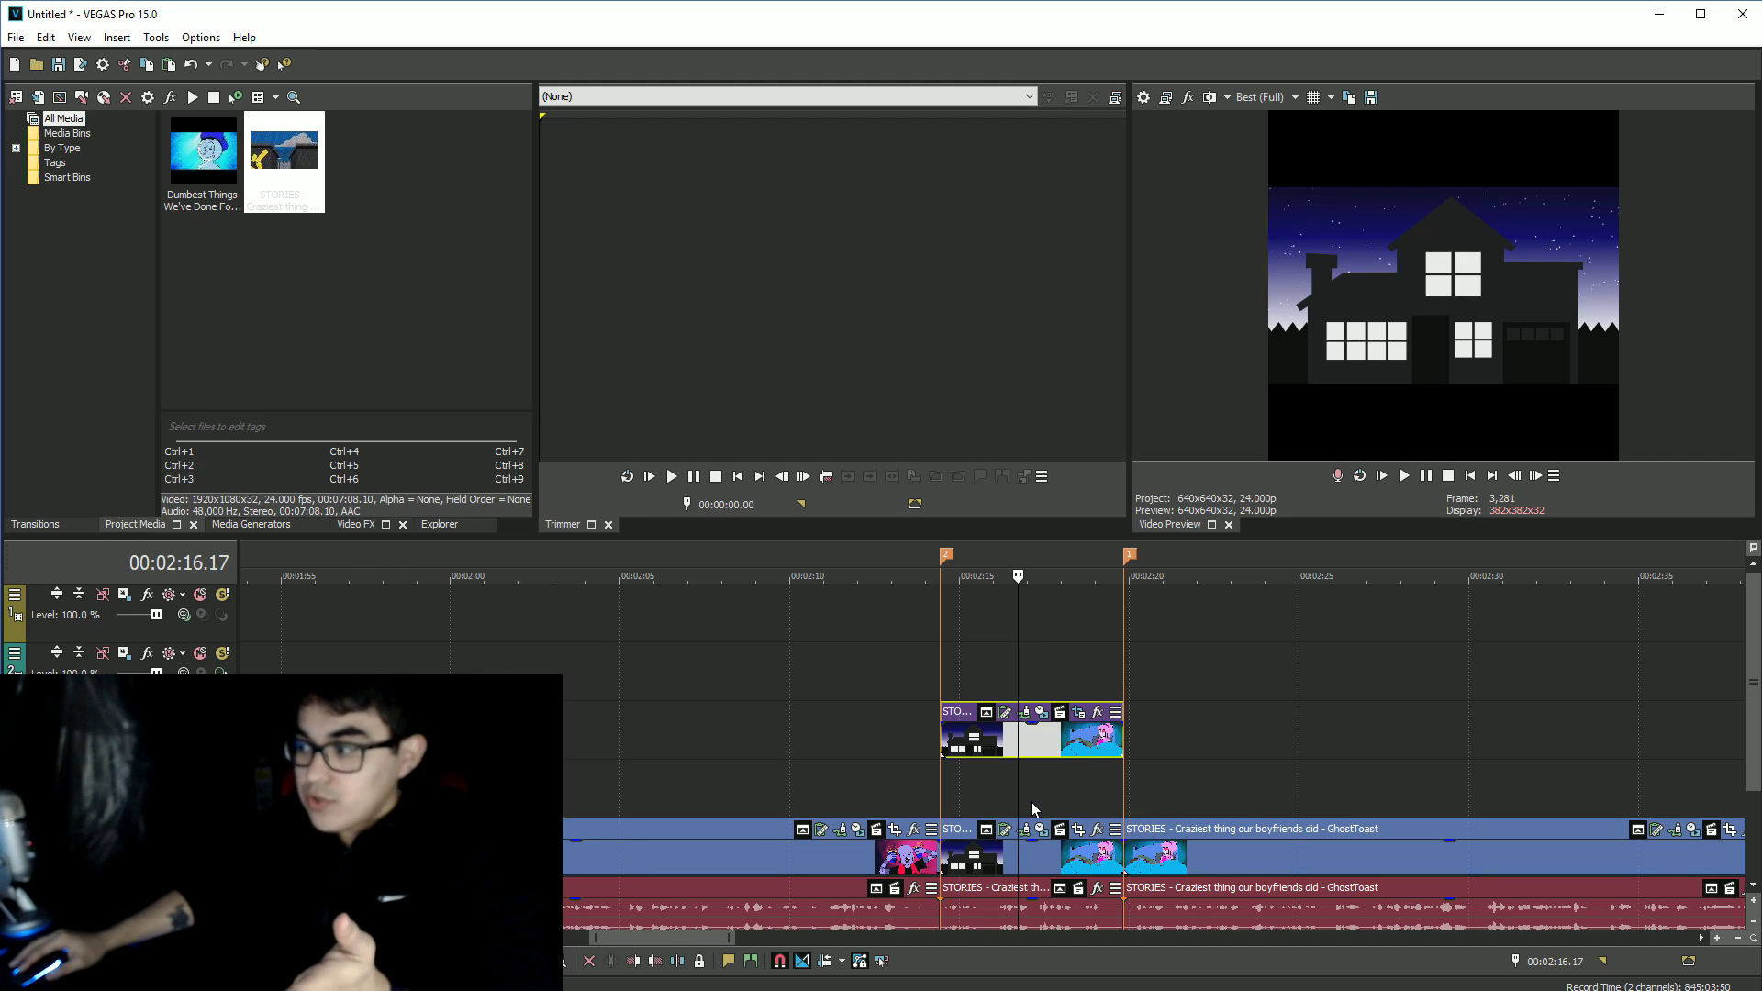
Insert a VEGAS Solid Color generated event on the empty track, starting at marker 2
{"action": "left_click", "coordinate": [944, 789]}
{"action": "right_click", "coordinate": [967, 786]}
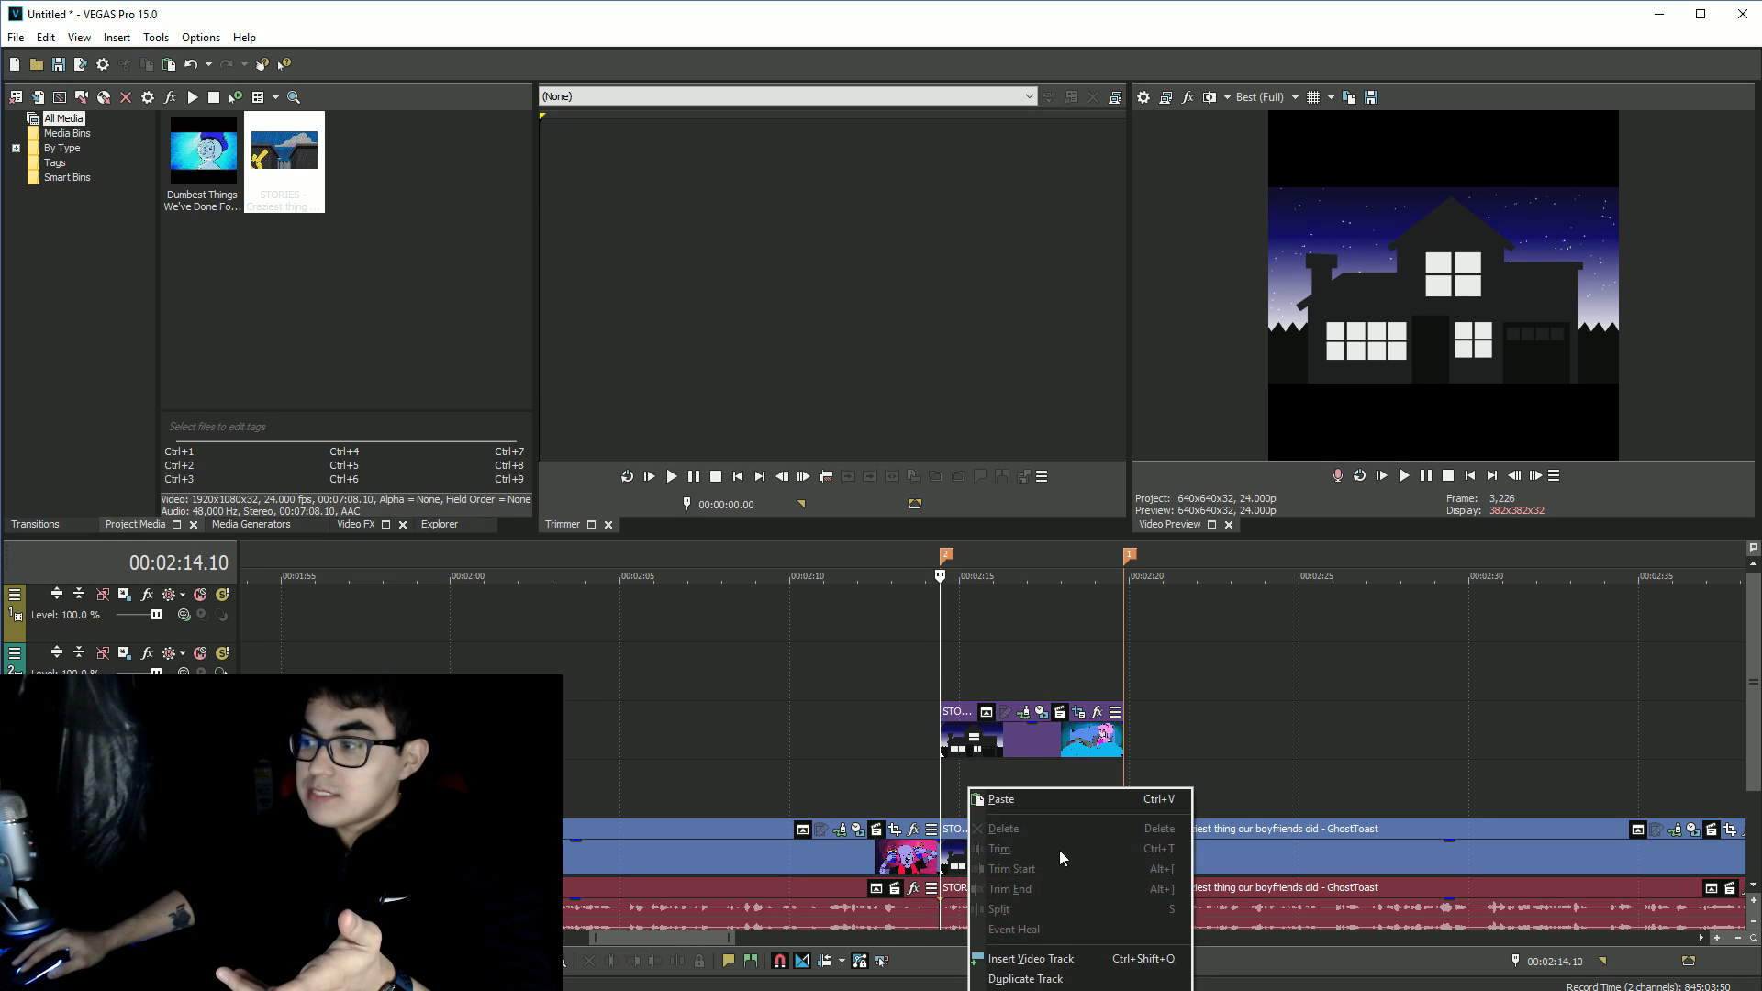
{"action": "key", "text": "Escape"}
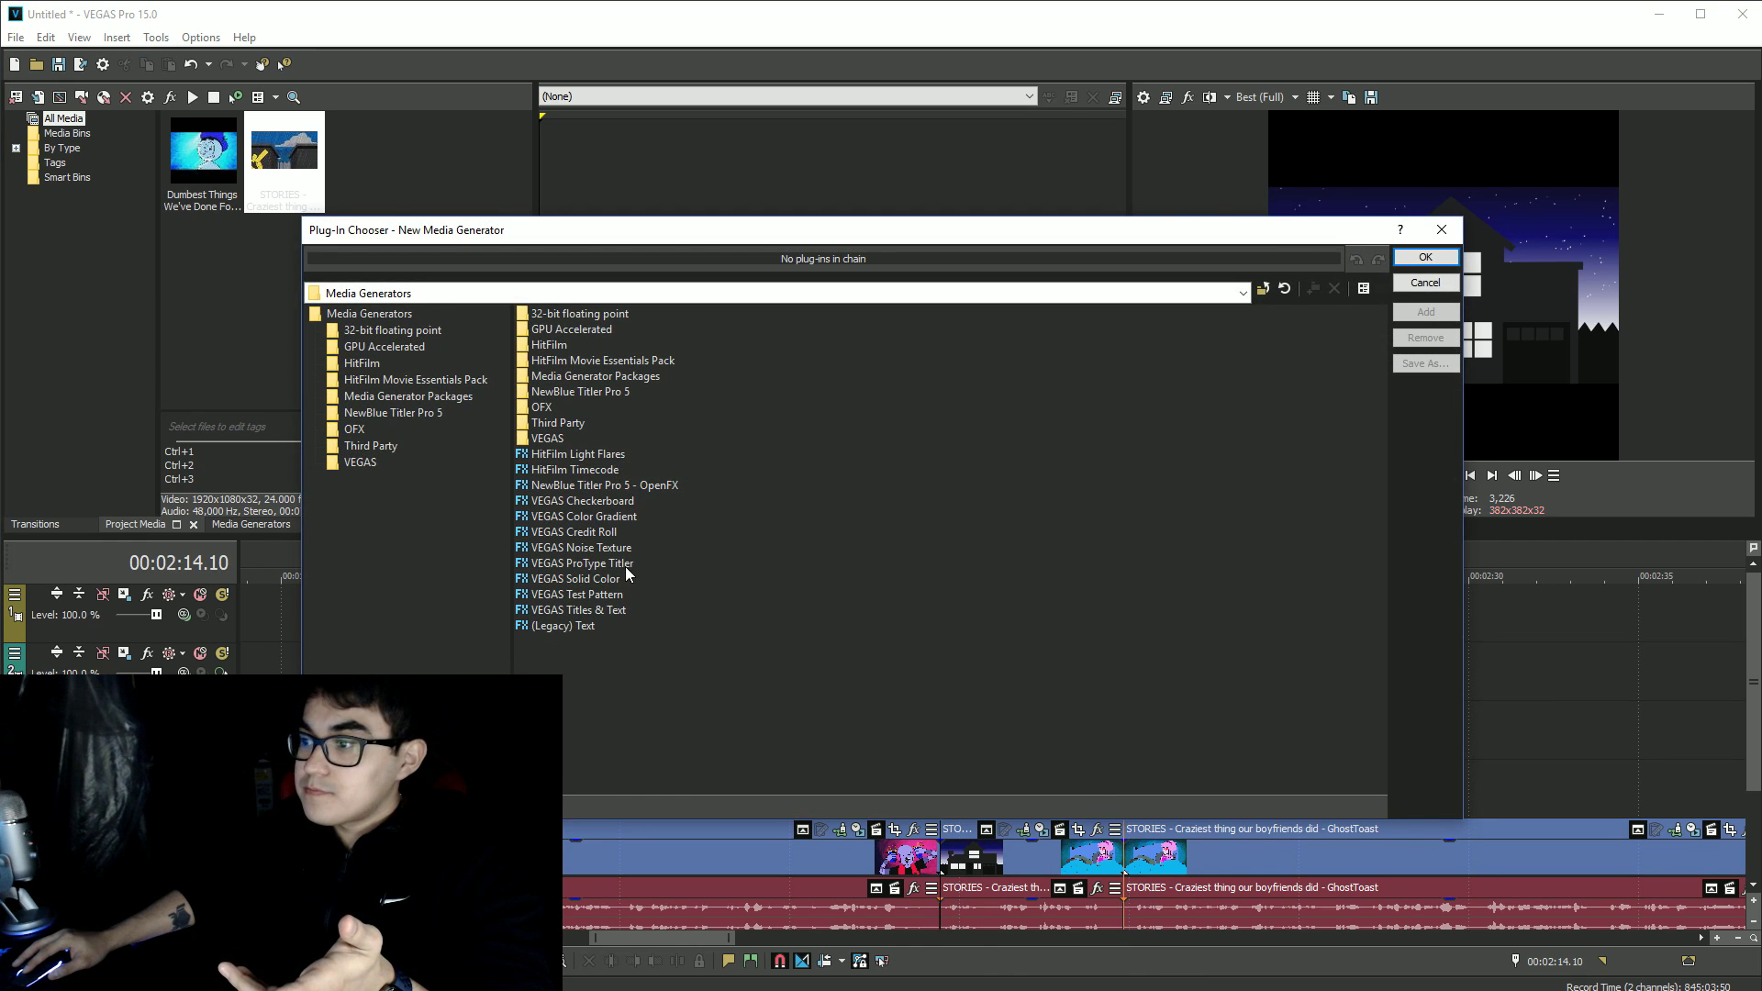
{"action": "double_click", "coordinate": [579, 578]}
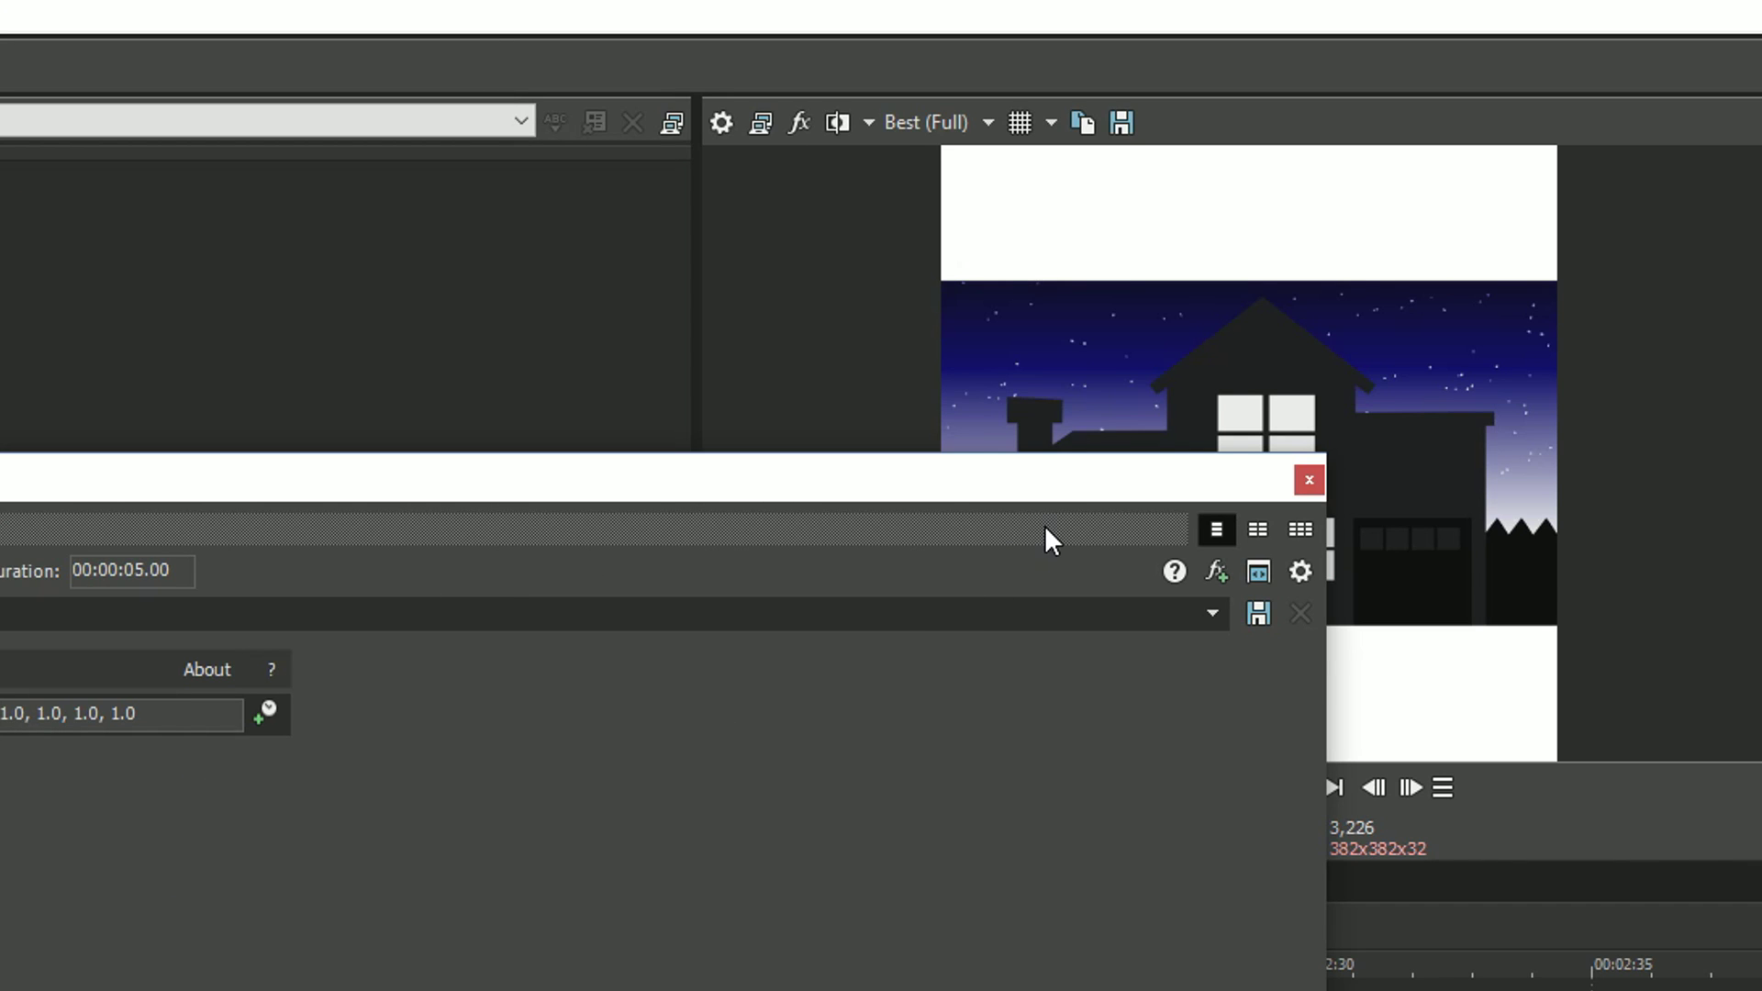
{"action": "left_click_drag", "start_coordinate": [1044, 525], "coordinate": [670, 895]}
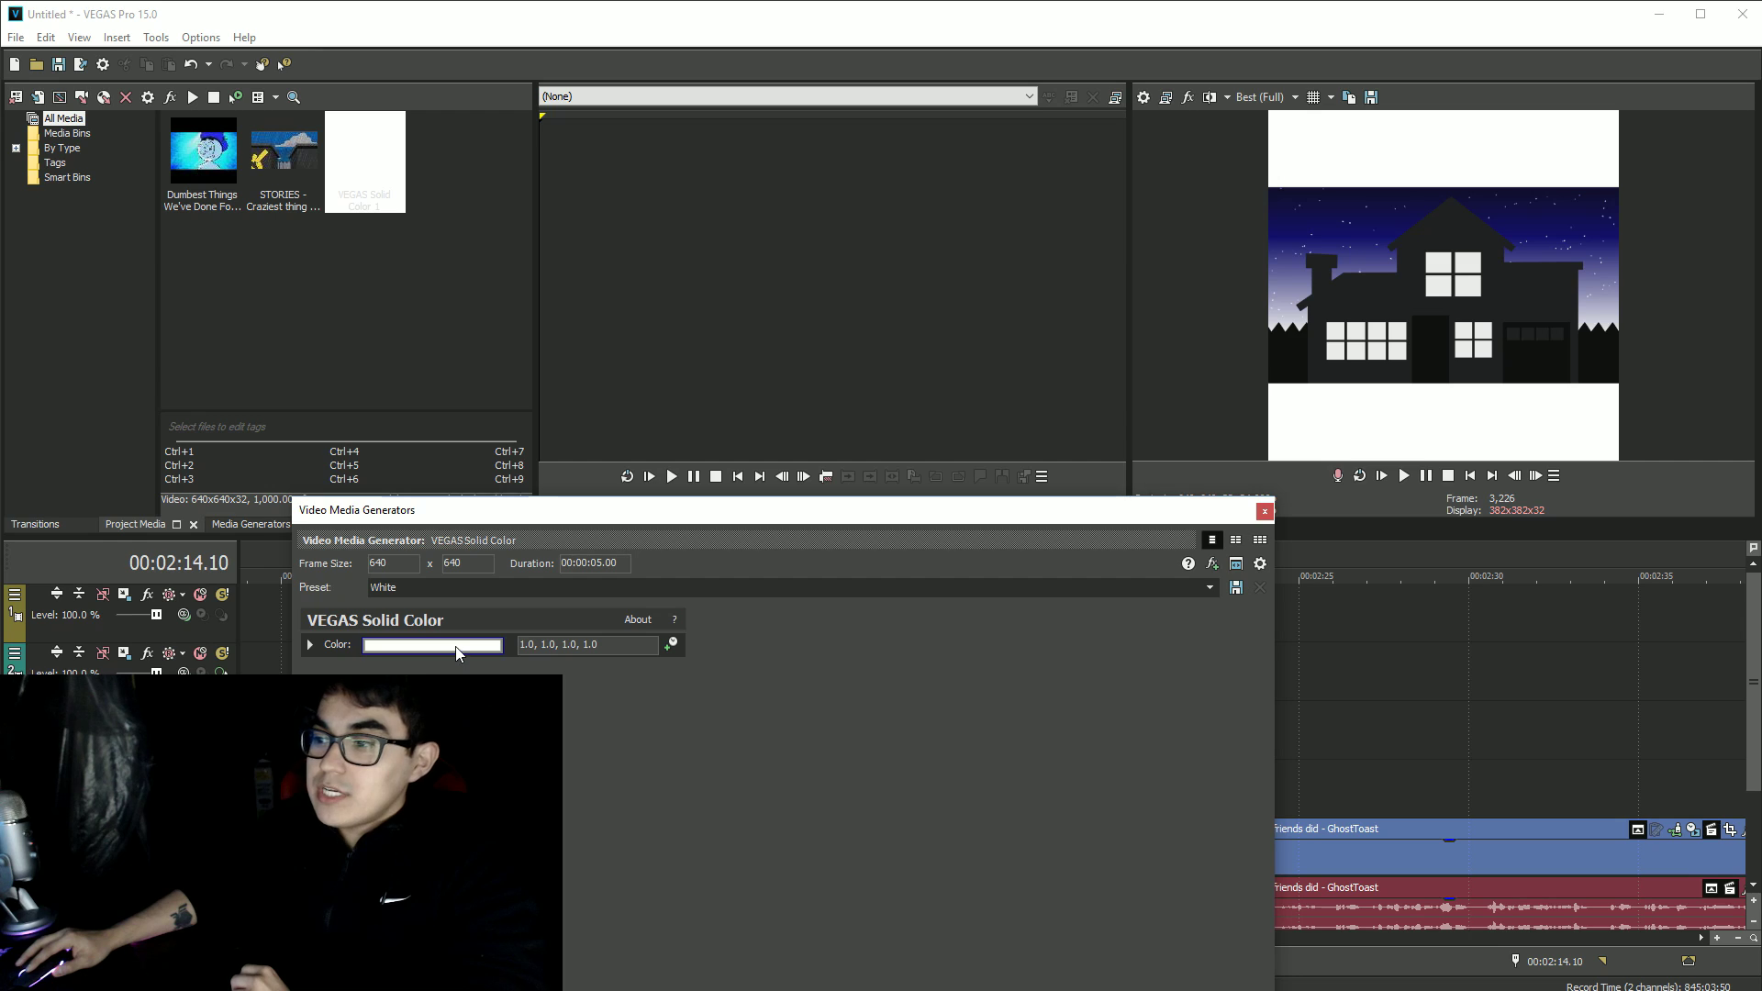
Set the solid color event's color to pale yellow and close the media generator settings
{"action": "left_click", "coordinate": [455, 646]}
{"action": "left_click", "coordinate": [418, 743]}
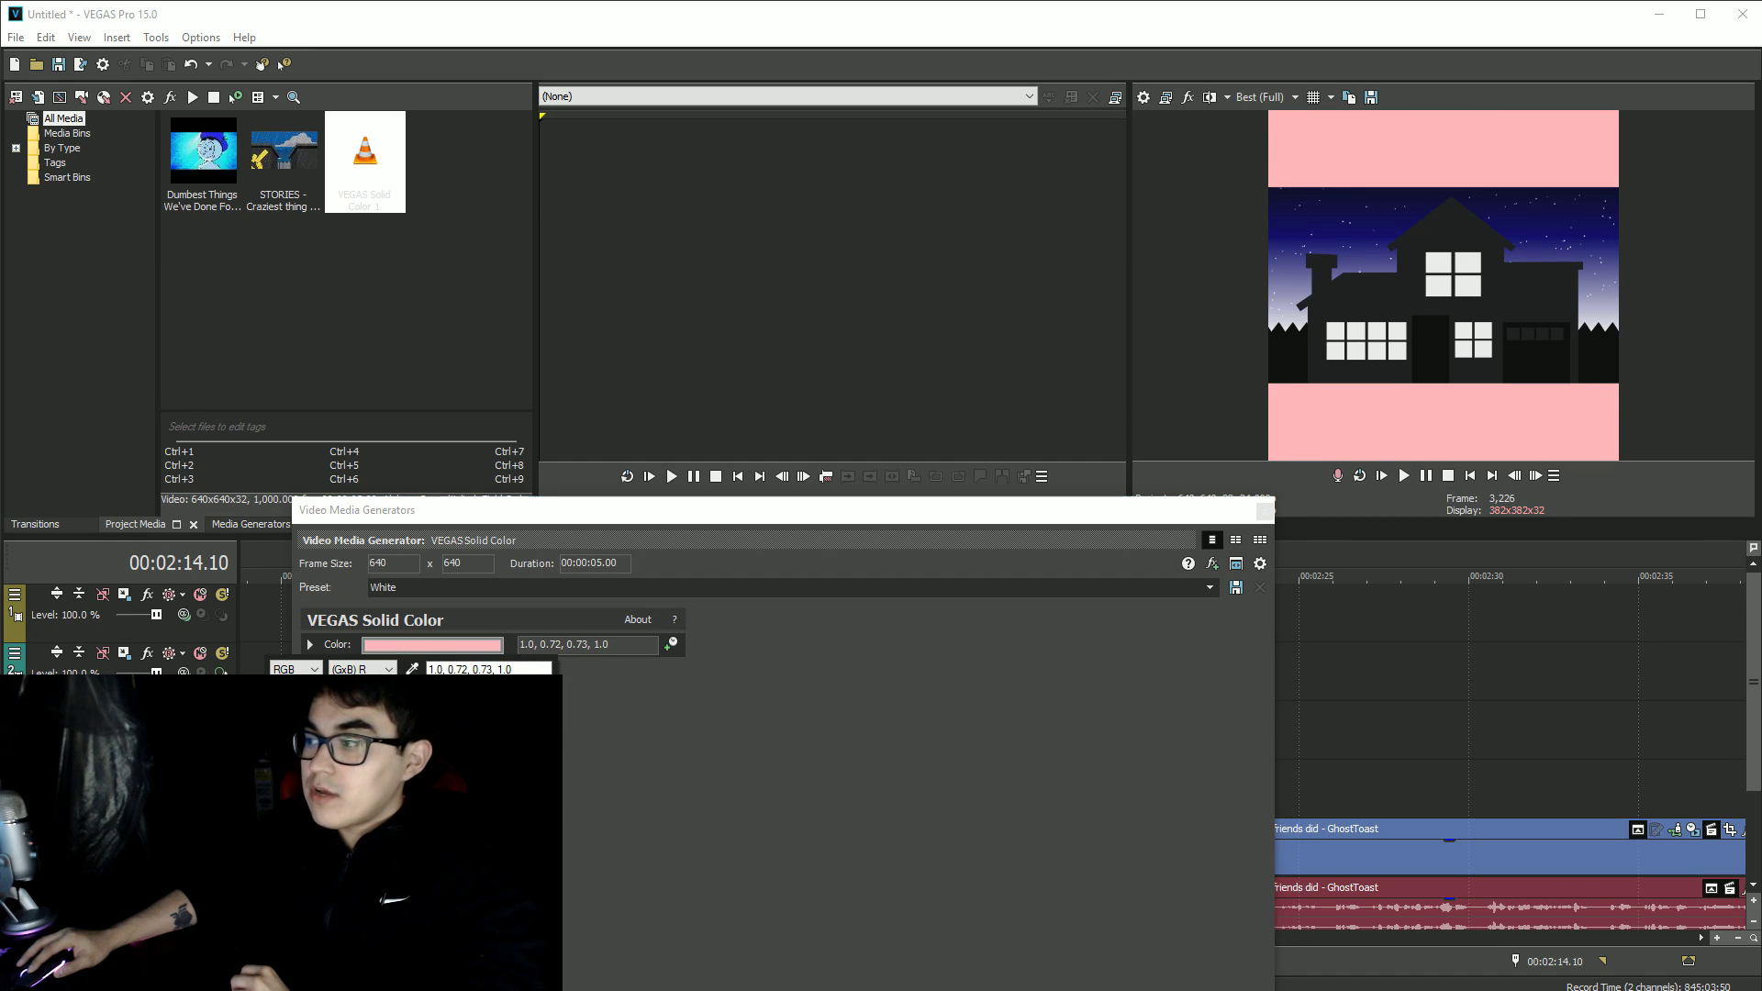
{"action": "left_click_drag", "start_coordinate": [417, 744], "coordinate": [487, 791]}
{"action": "left_click", "coordinate": [1086, 630]}
{"action": "left_click", "coordinate": [1265, 510]}
Delete the pale yellow solid color event from the track between the two clips
{"action": "left_click", "coordinate": [1032, 801]}
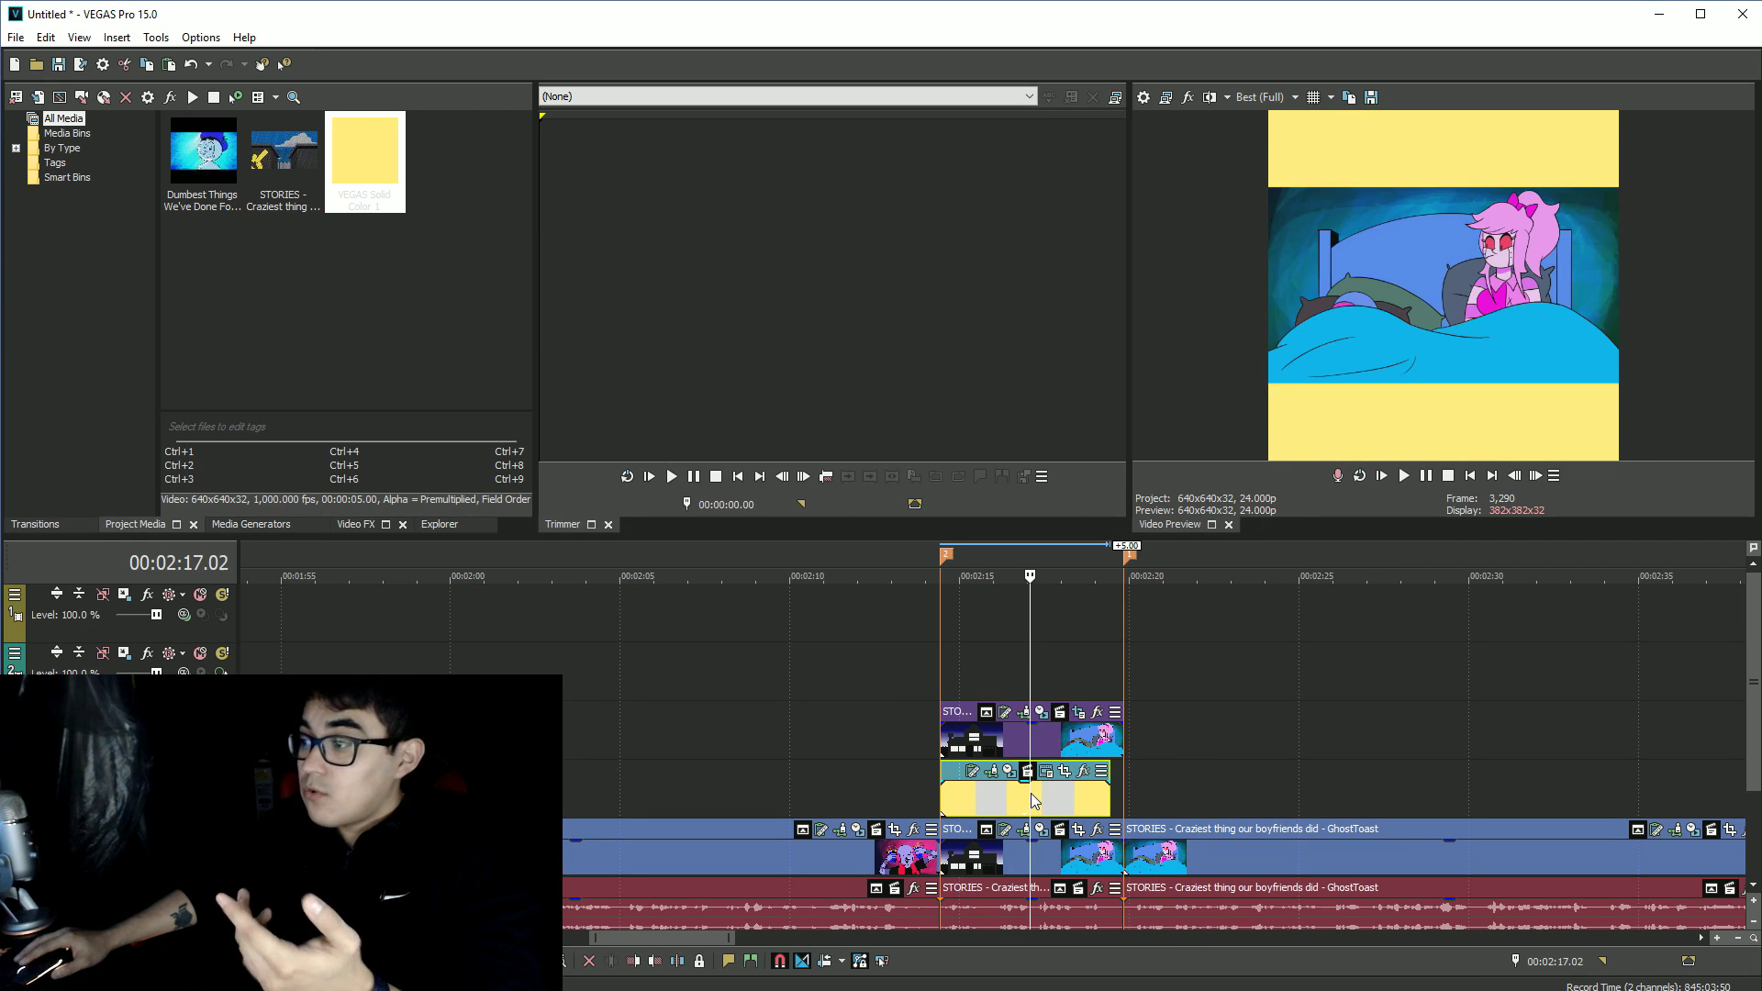
{"action": "key", "text": "Delete"}
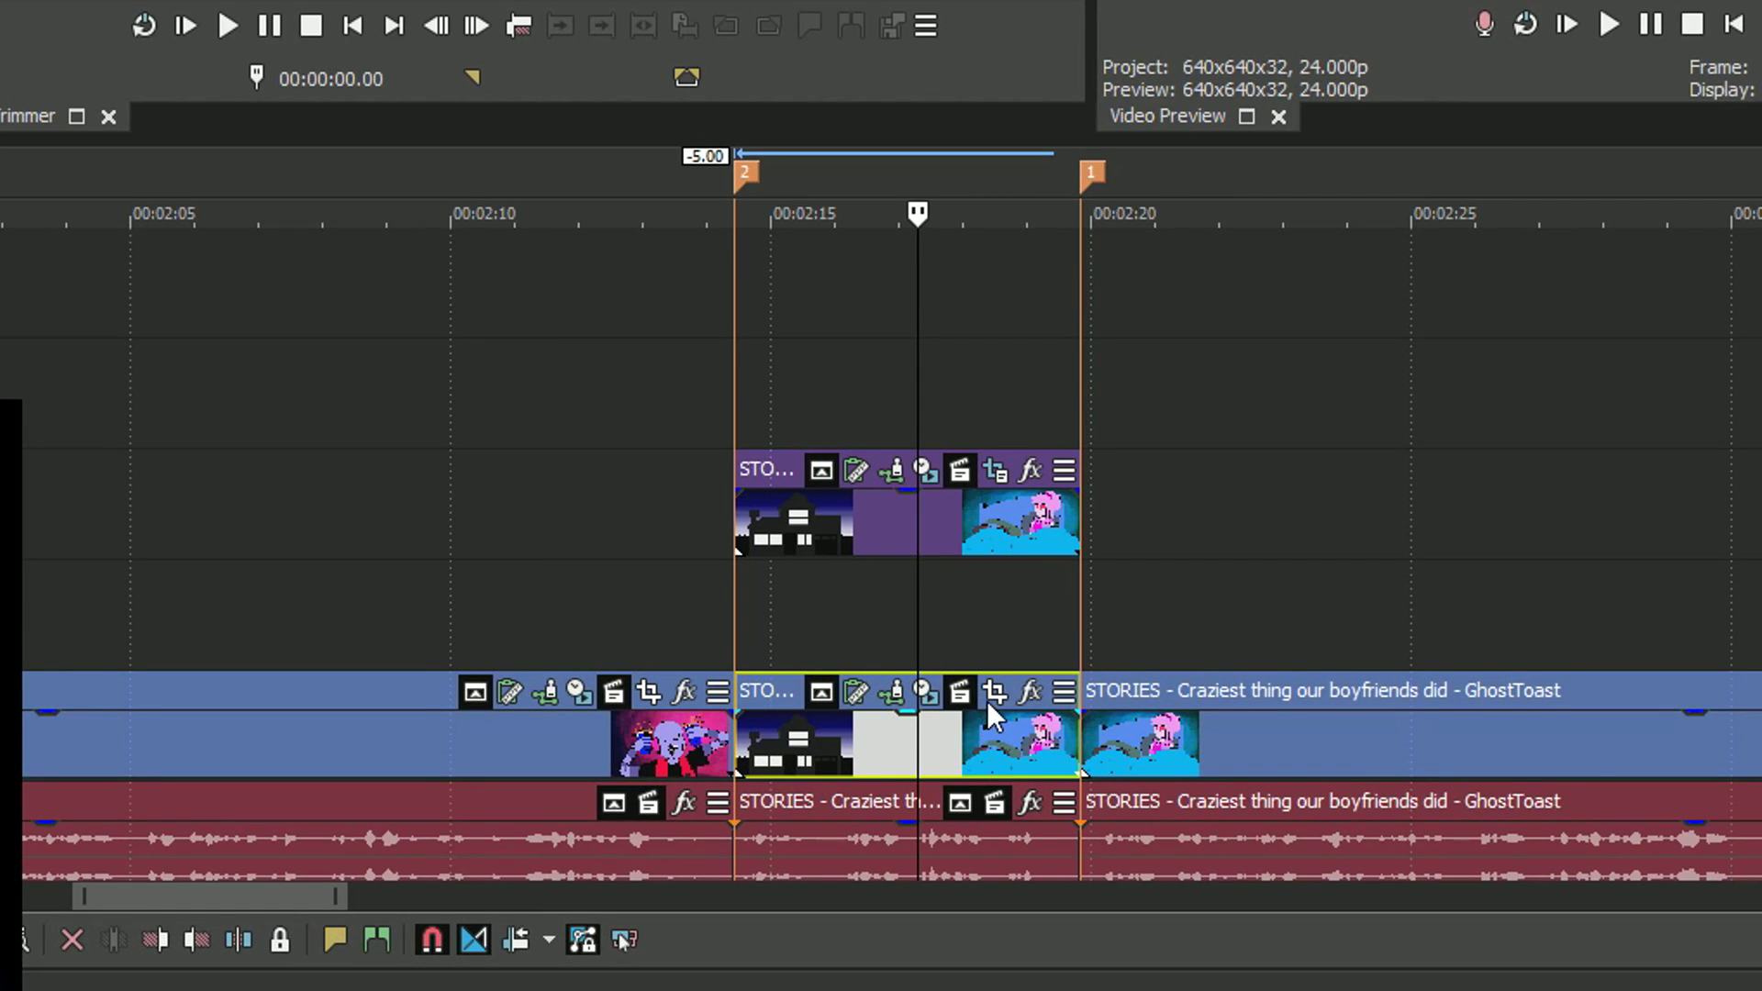
Open Event Pan/Crop for the lower clip between the markers and shrink and reposition its window so the video preview is visible
{"action": "left_click", "coordinate": [993, 694]}
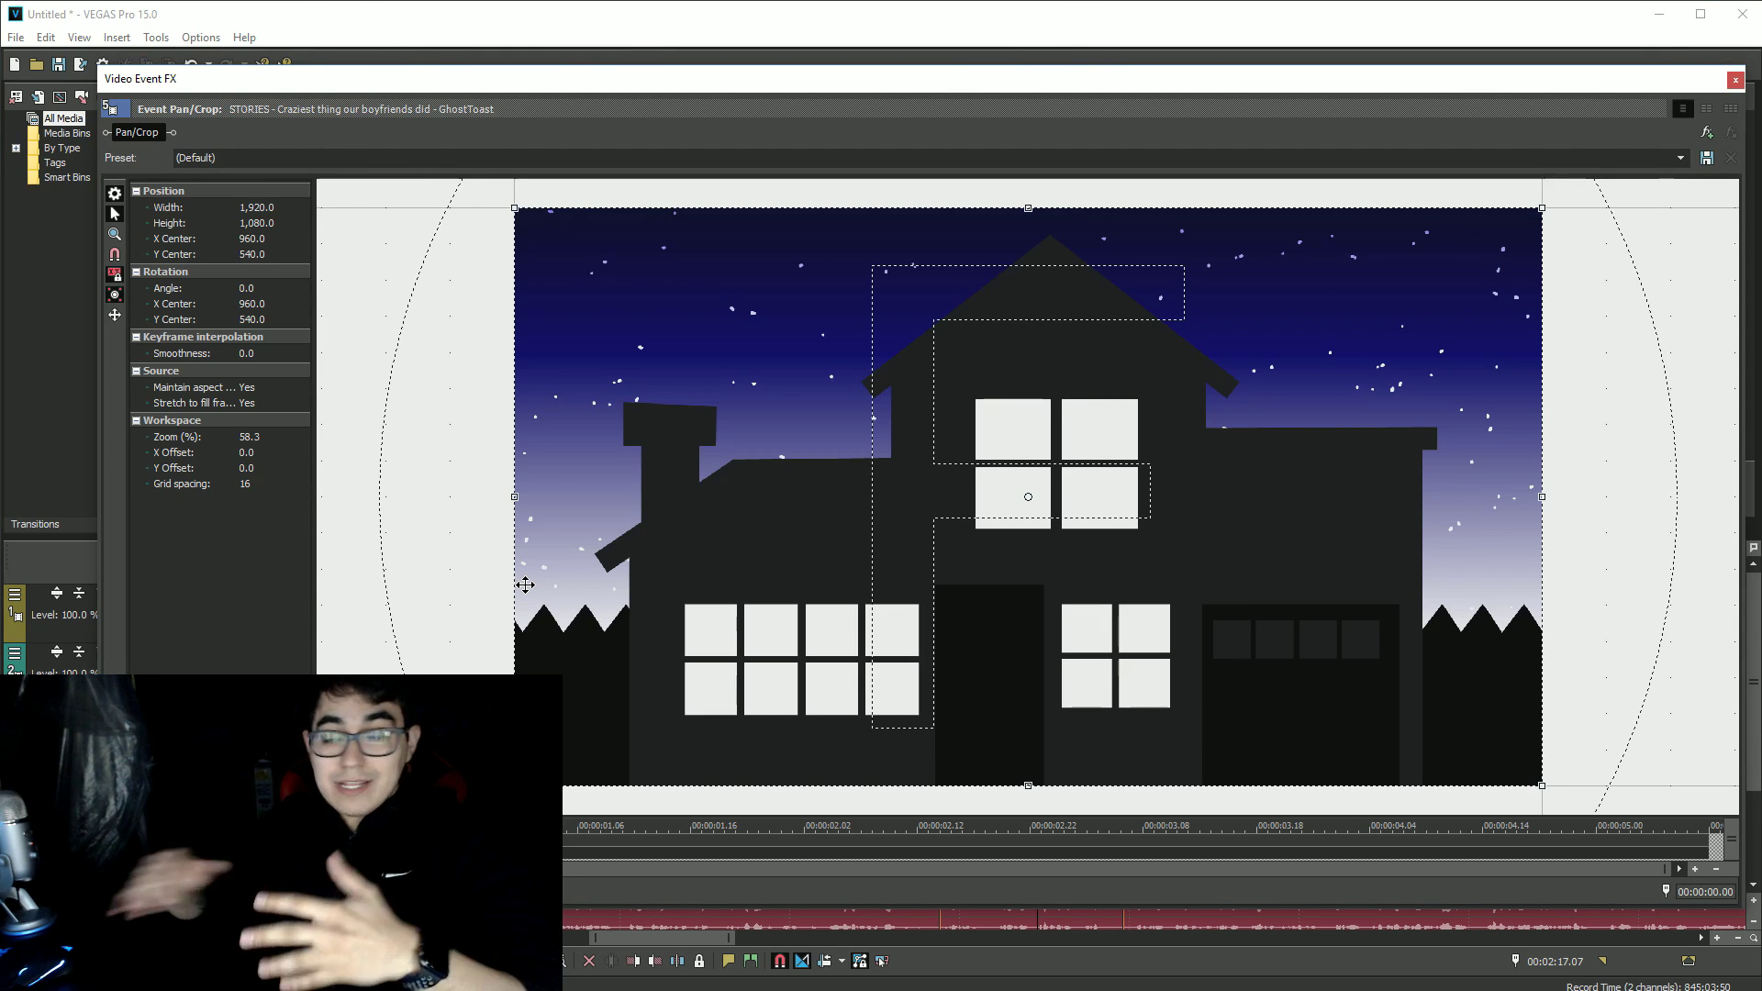
{"action": "left_click_drag", "start_coordinate": [1742, 67], "coordinate": [975, 248]}
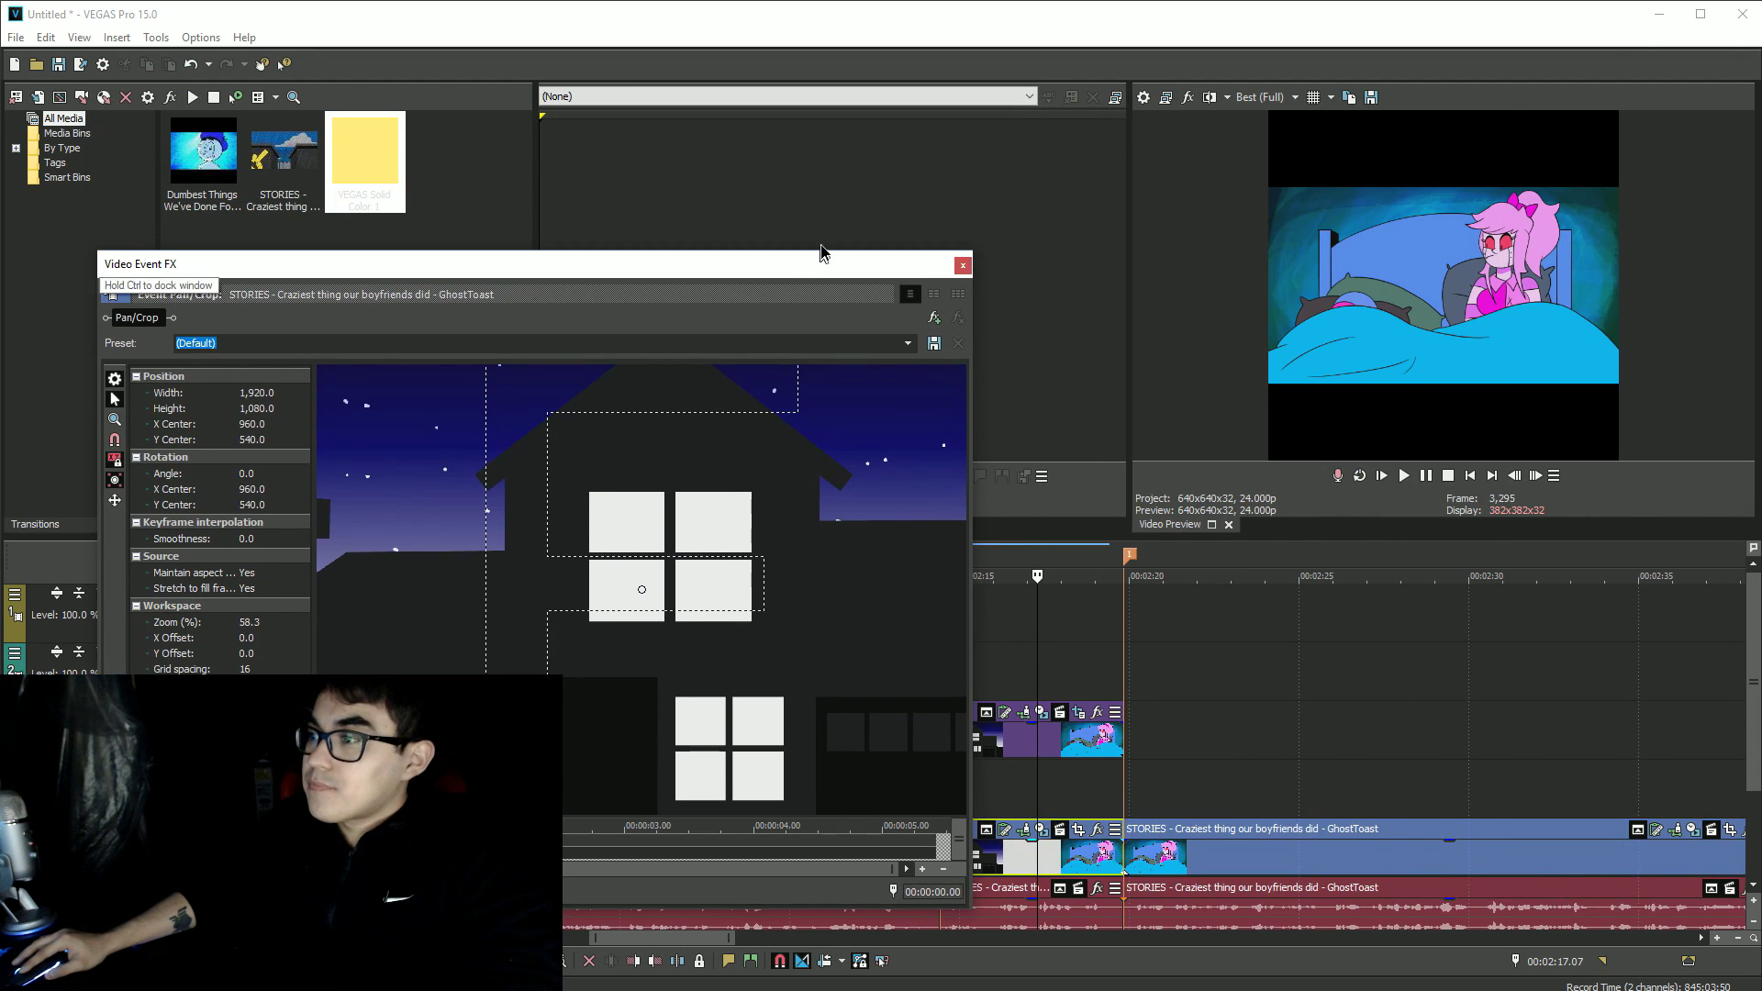
{"action": "left_click_drag", "start_coordinate": [819, 259], "coordinate": [848, 223]}
{"action": "scroll", "coordinate": [759, 560], "scroll_direction": "down", "scroll_amount": 4}
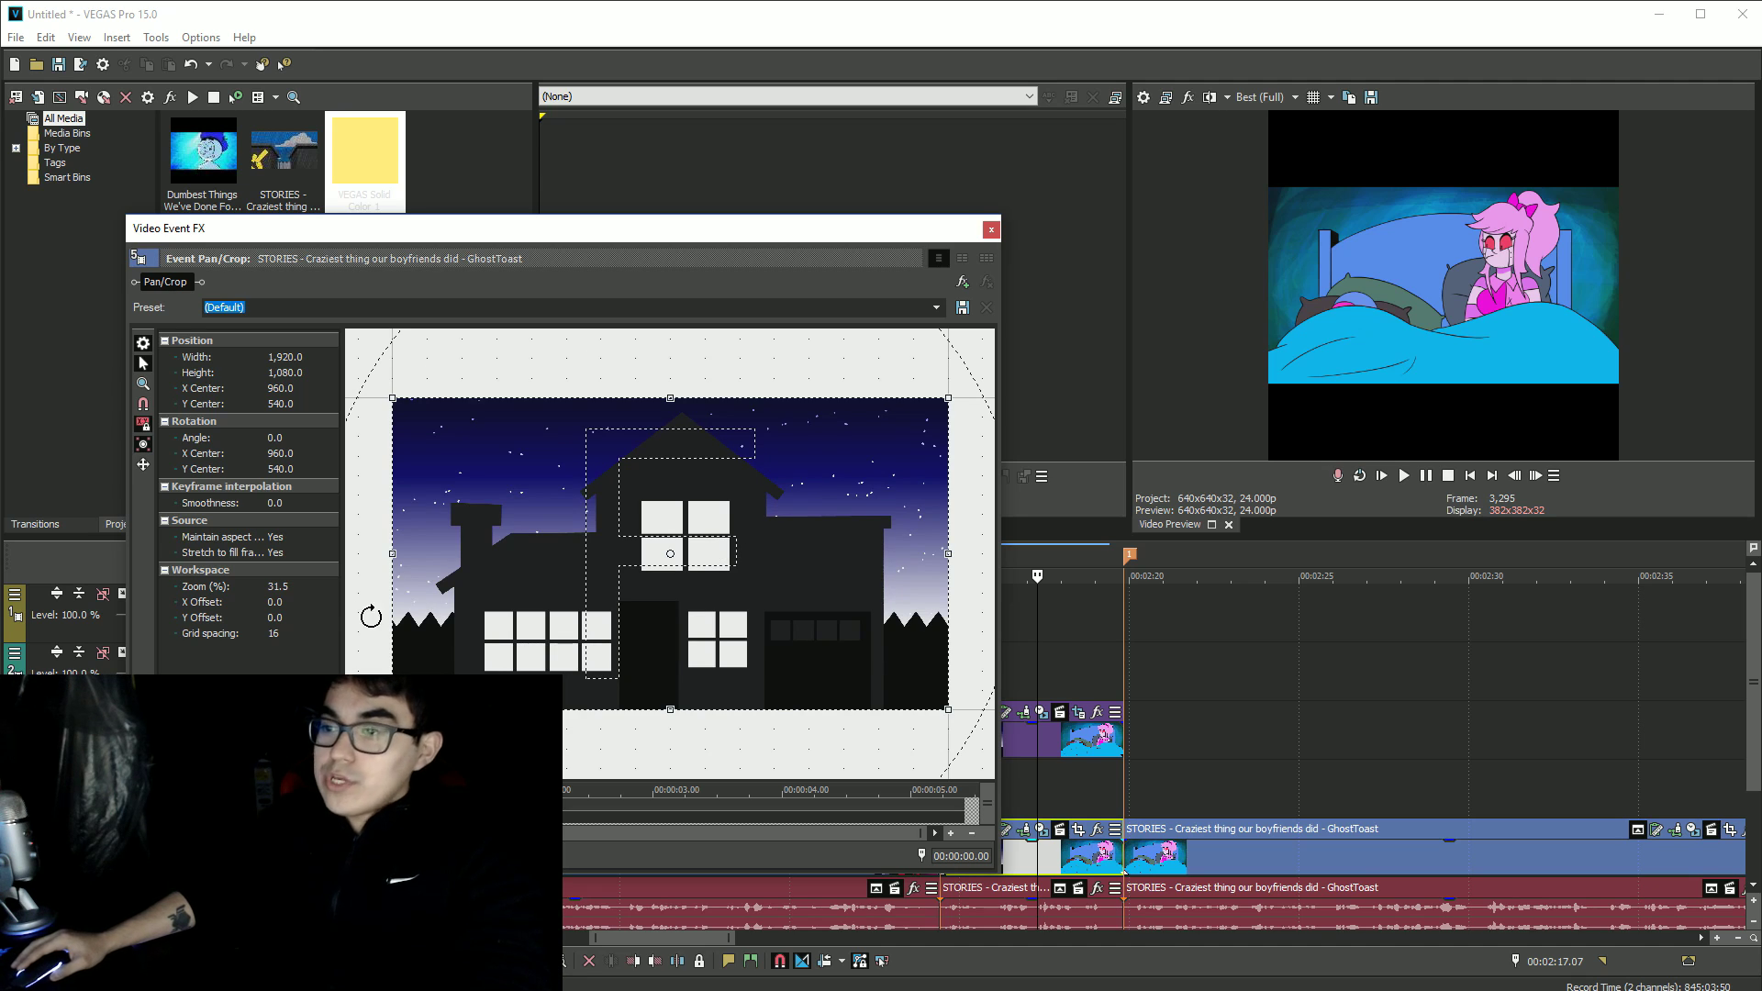
Set Maintain aspect ratio to No for the lower clip and turn off Lock Aspect Ratio
{"action": "left_click", "coordinate": [292, 538]}
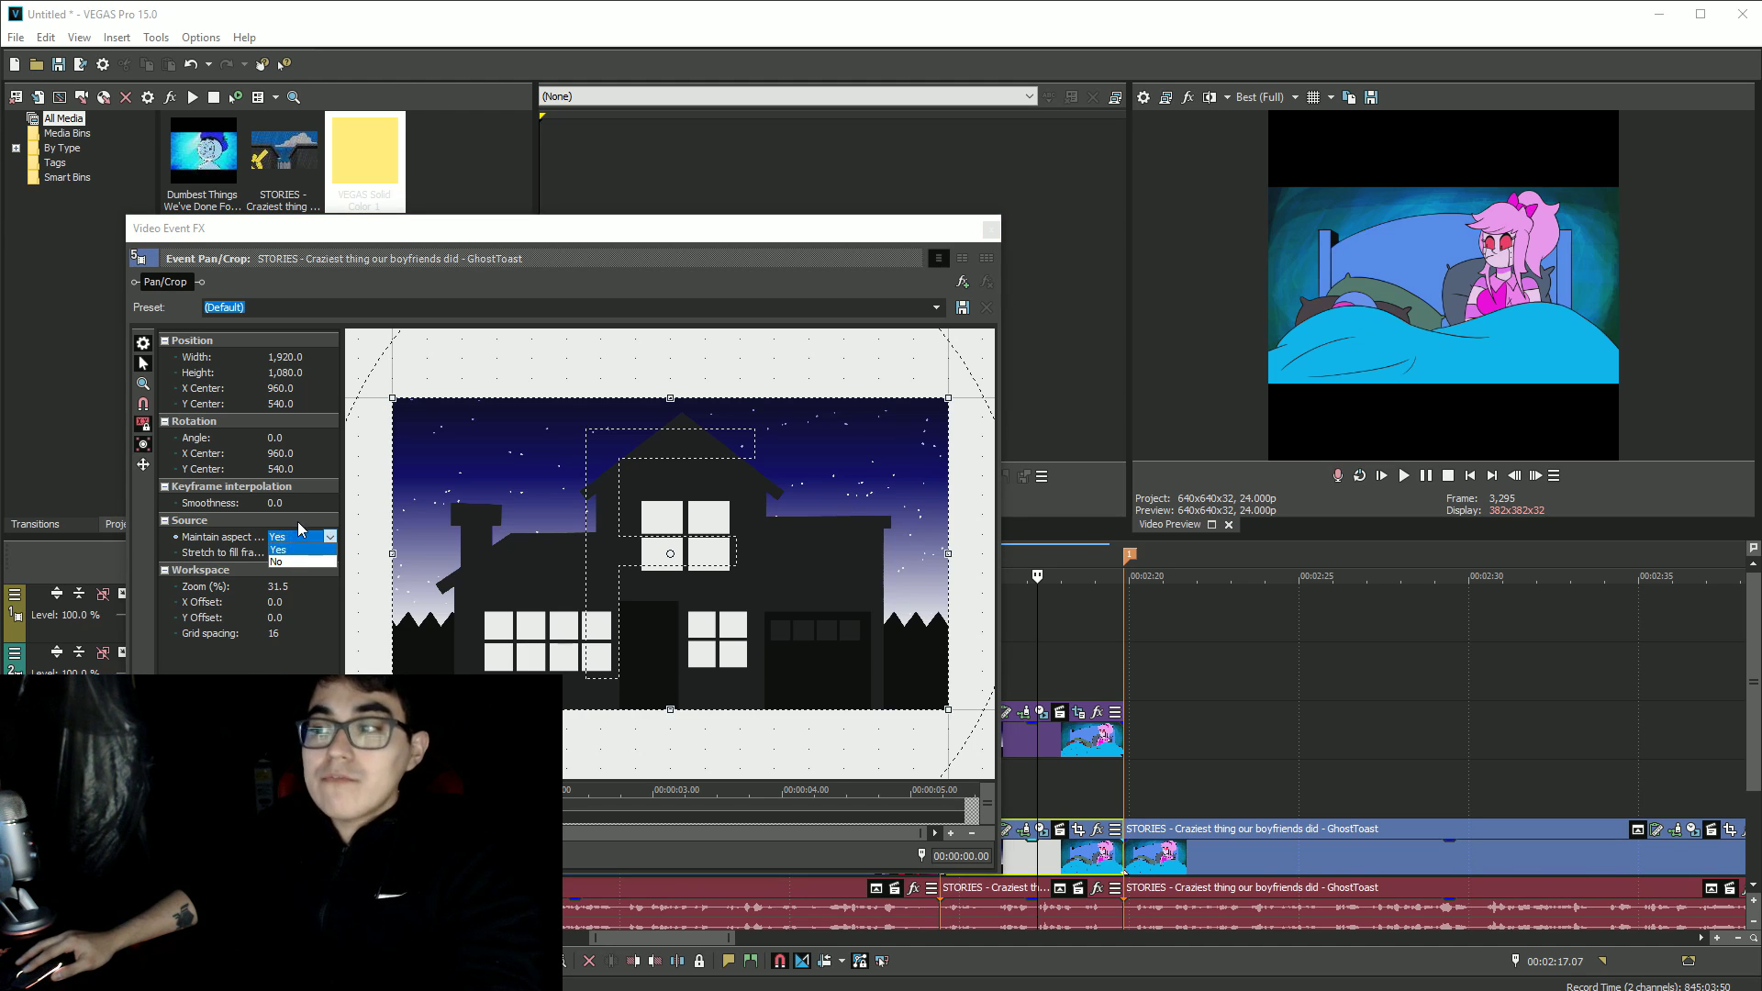
{"action": "left_click", "coordinate": [297, 537]}
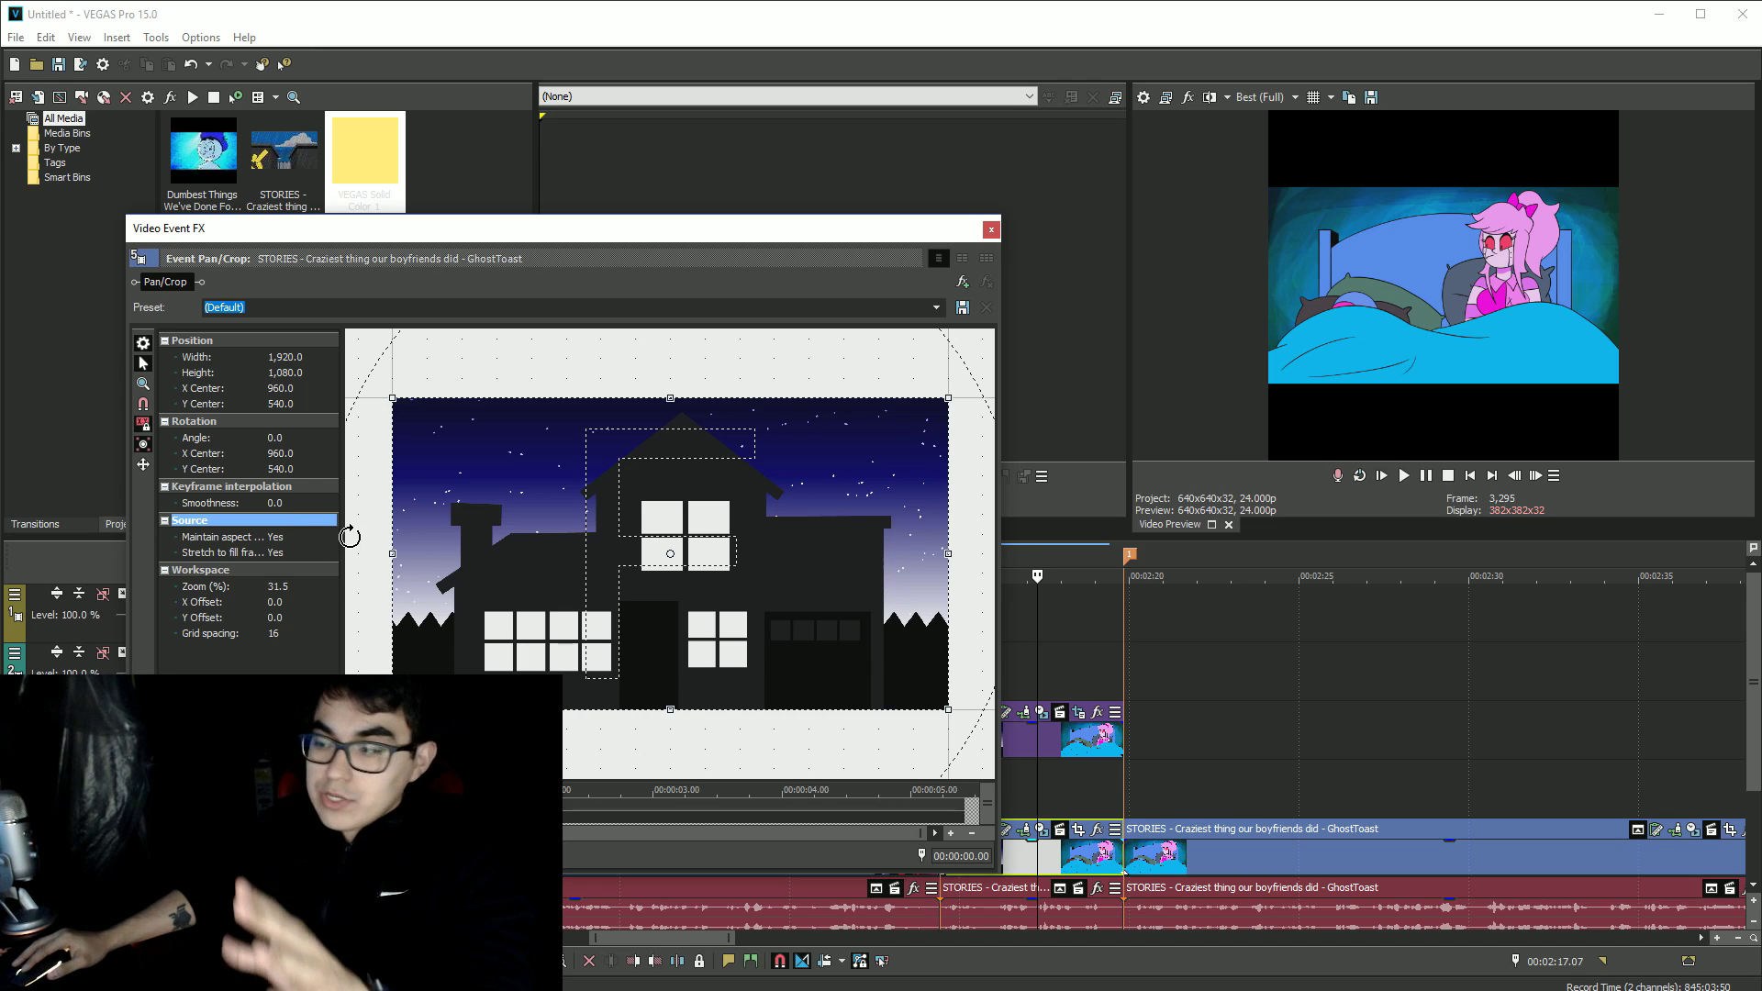
{"action": "left_click", "coordinate": [316, 537]}
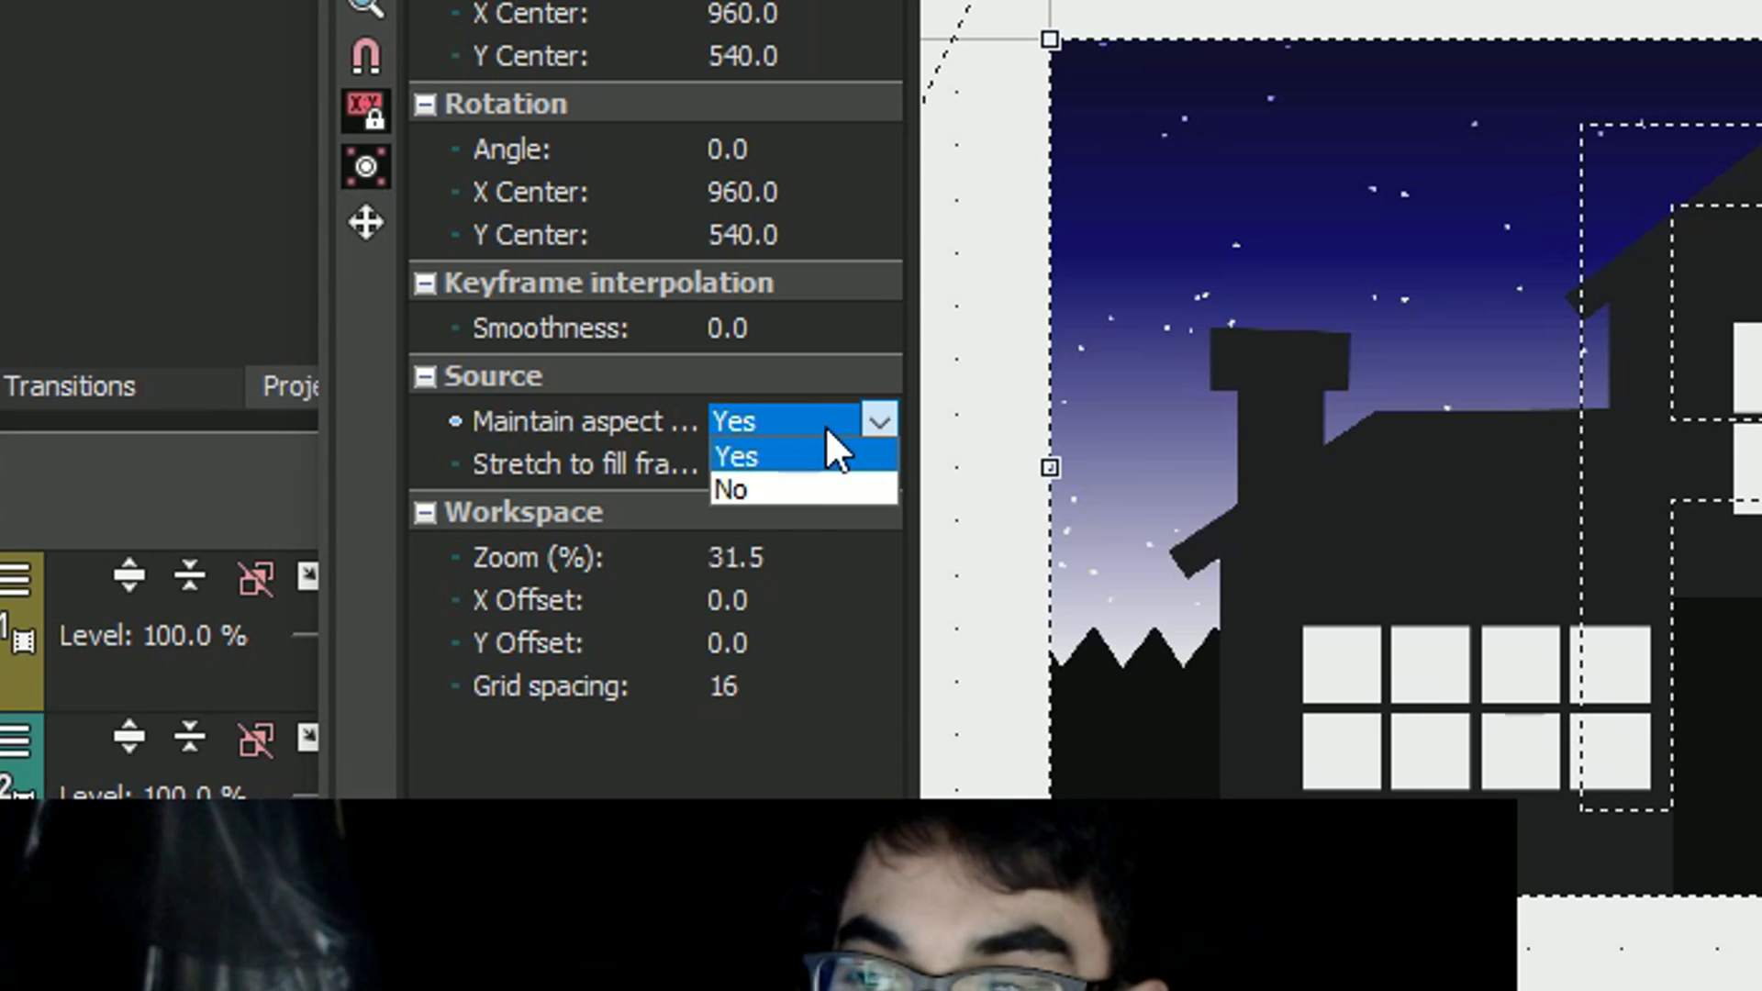
{"action": "left_click", "coordinate": [811, 487]}
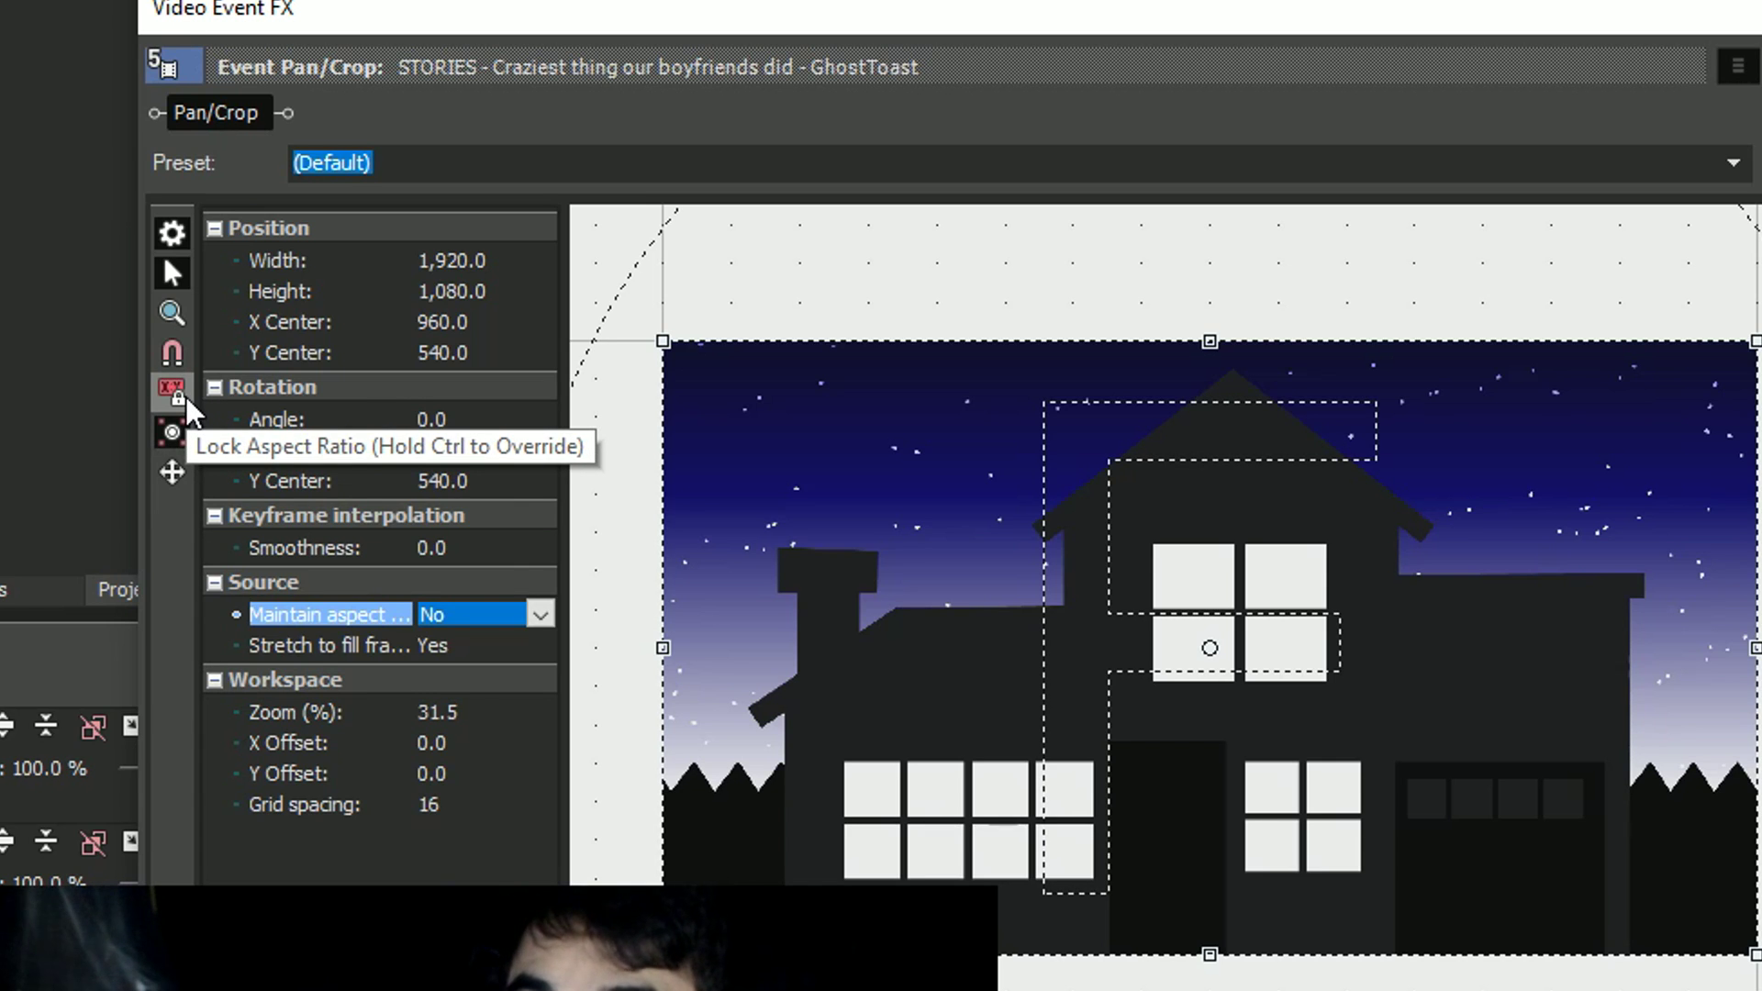
{"action": "left_click", "coordinate": [175, 394]}
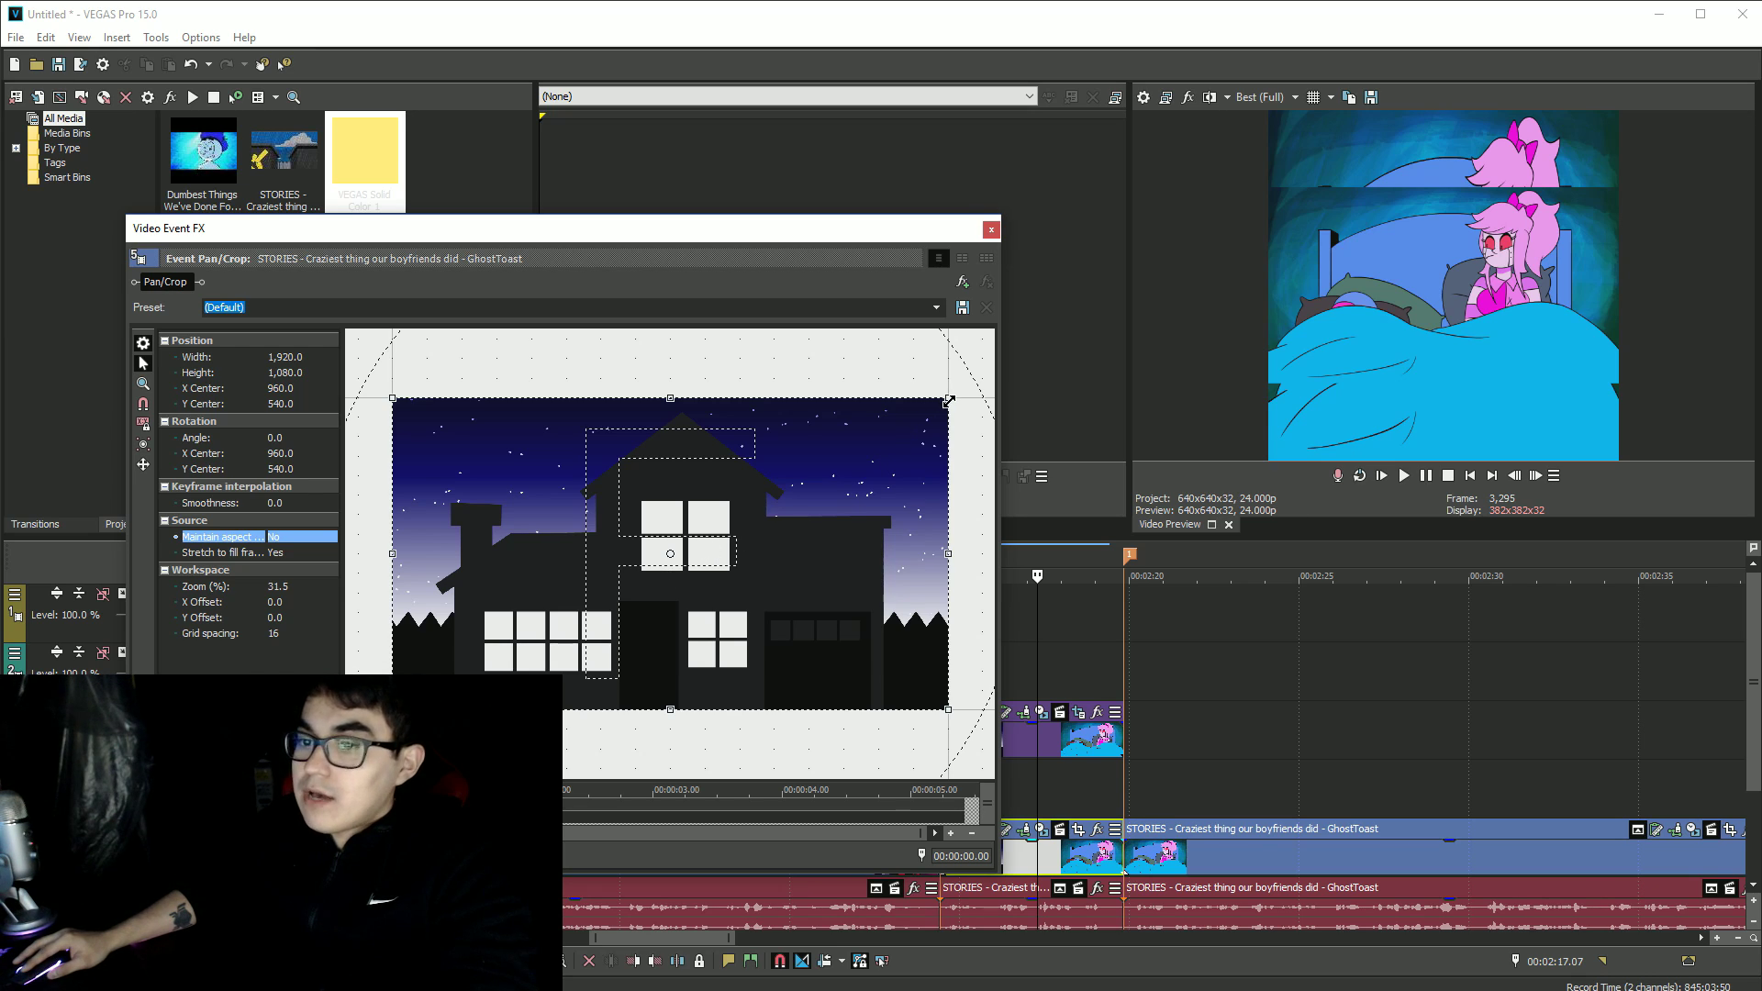
Resize and reposition the lower clip's crop frame to about 975 x 979, centered near 858.5, 543, and close the Pan/Crop window
{"action": "left_click_drag", "start_coordinate": [952, 401], "coordinate": [908, 415]}
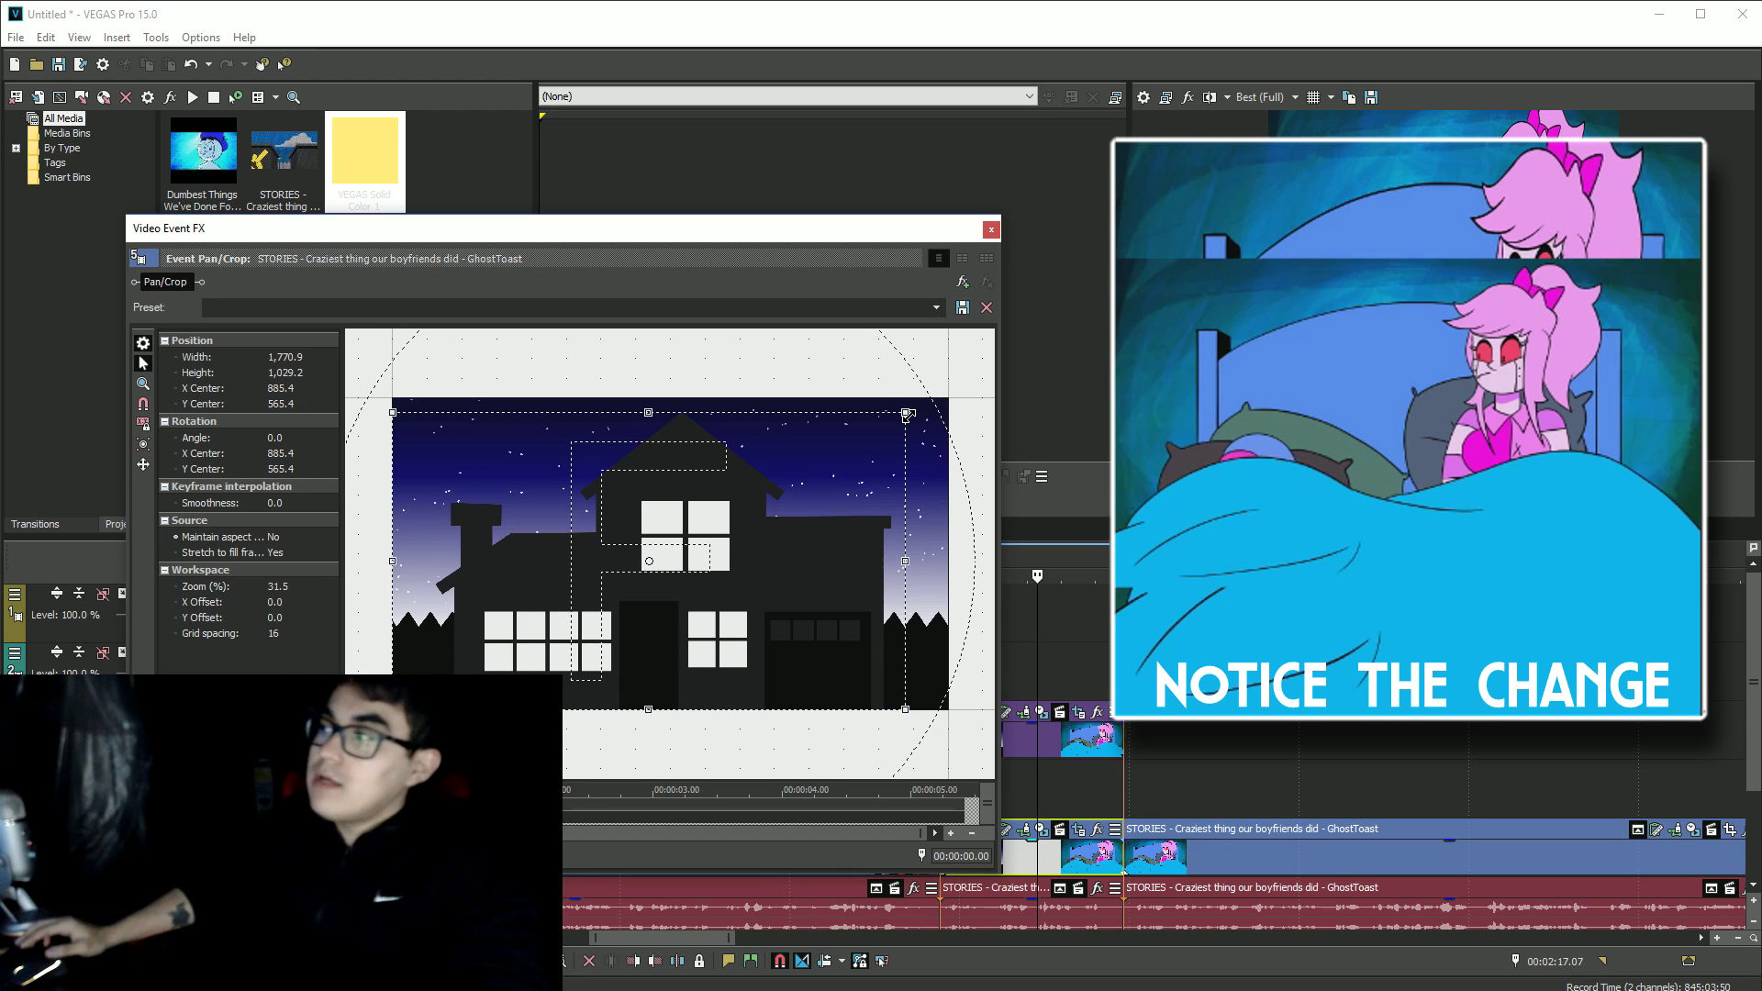
{"action": "left_click_drag", "start_coordinate": [905, 413], "coordinate": [718, 426]}
{"action": "left_click_drag", "start_coordinate": [635, 540], "coordinate": [788, 598]}
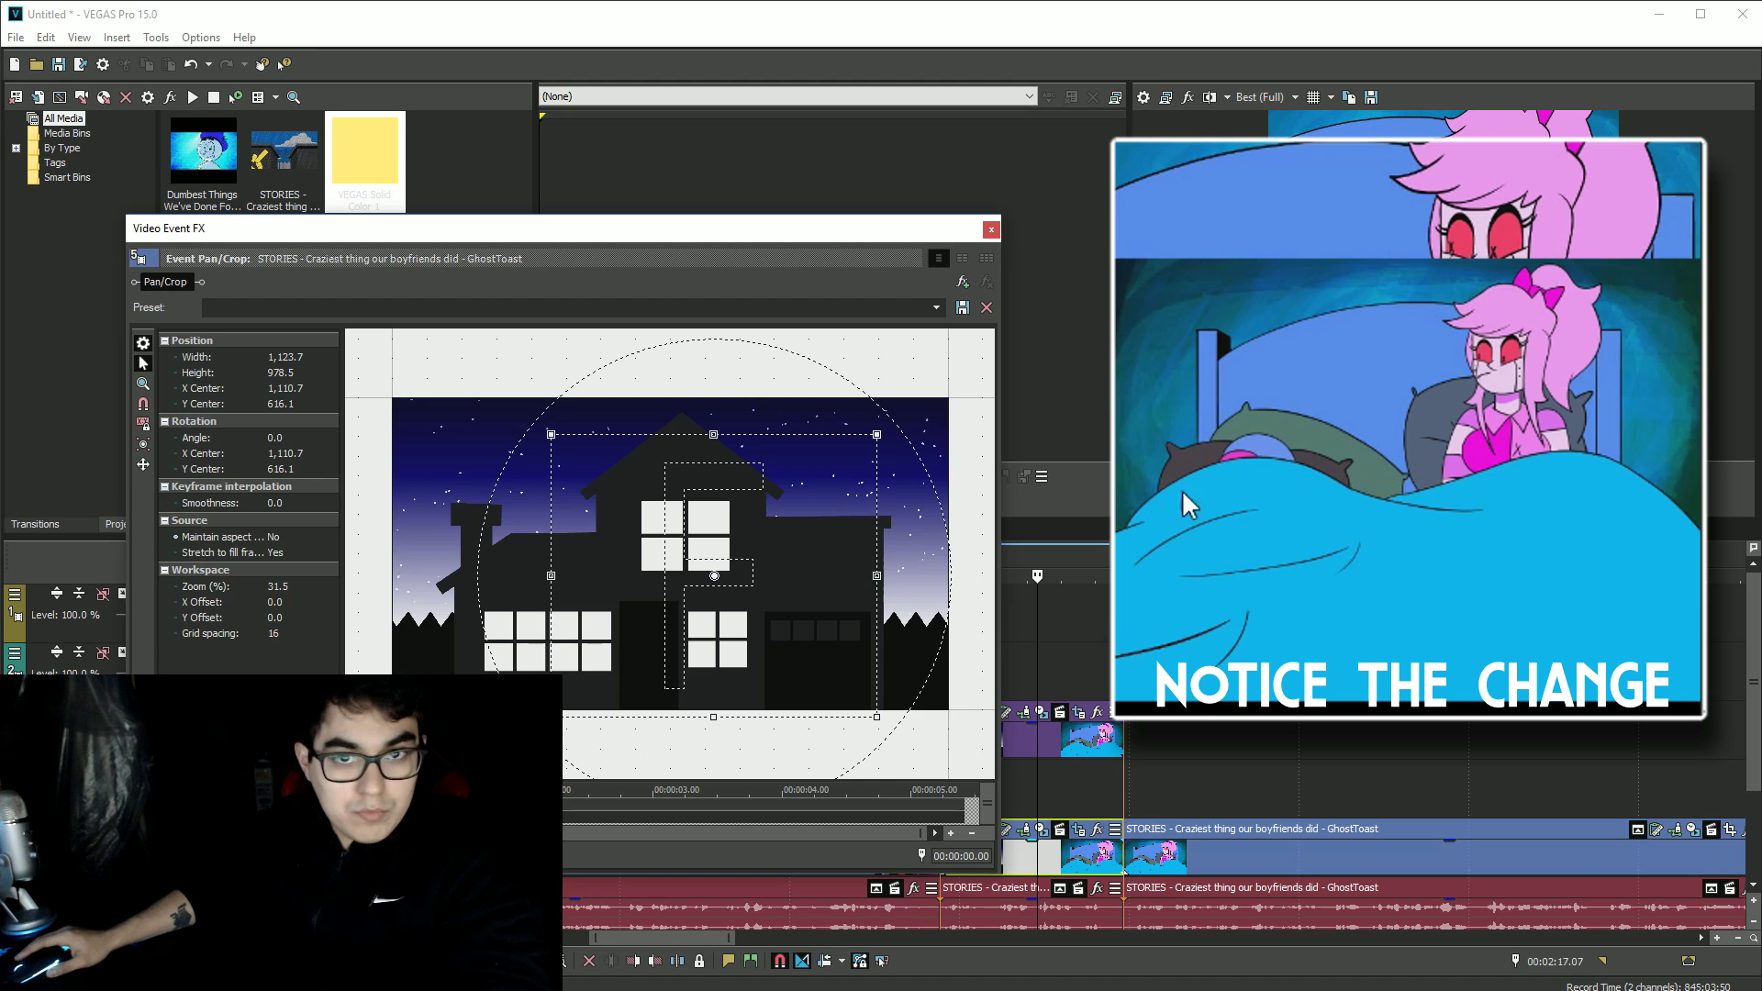
{"action": "left_click_drag", "start_coordinate": [891, 536], "coordinate": [740, 507]}
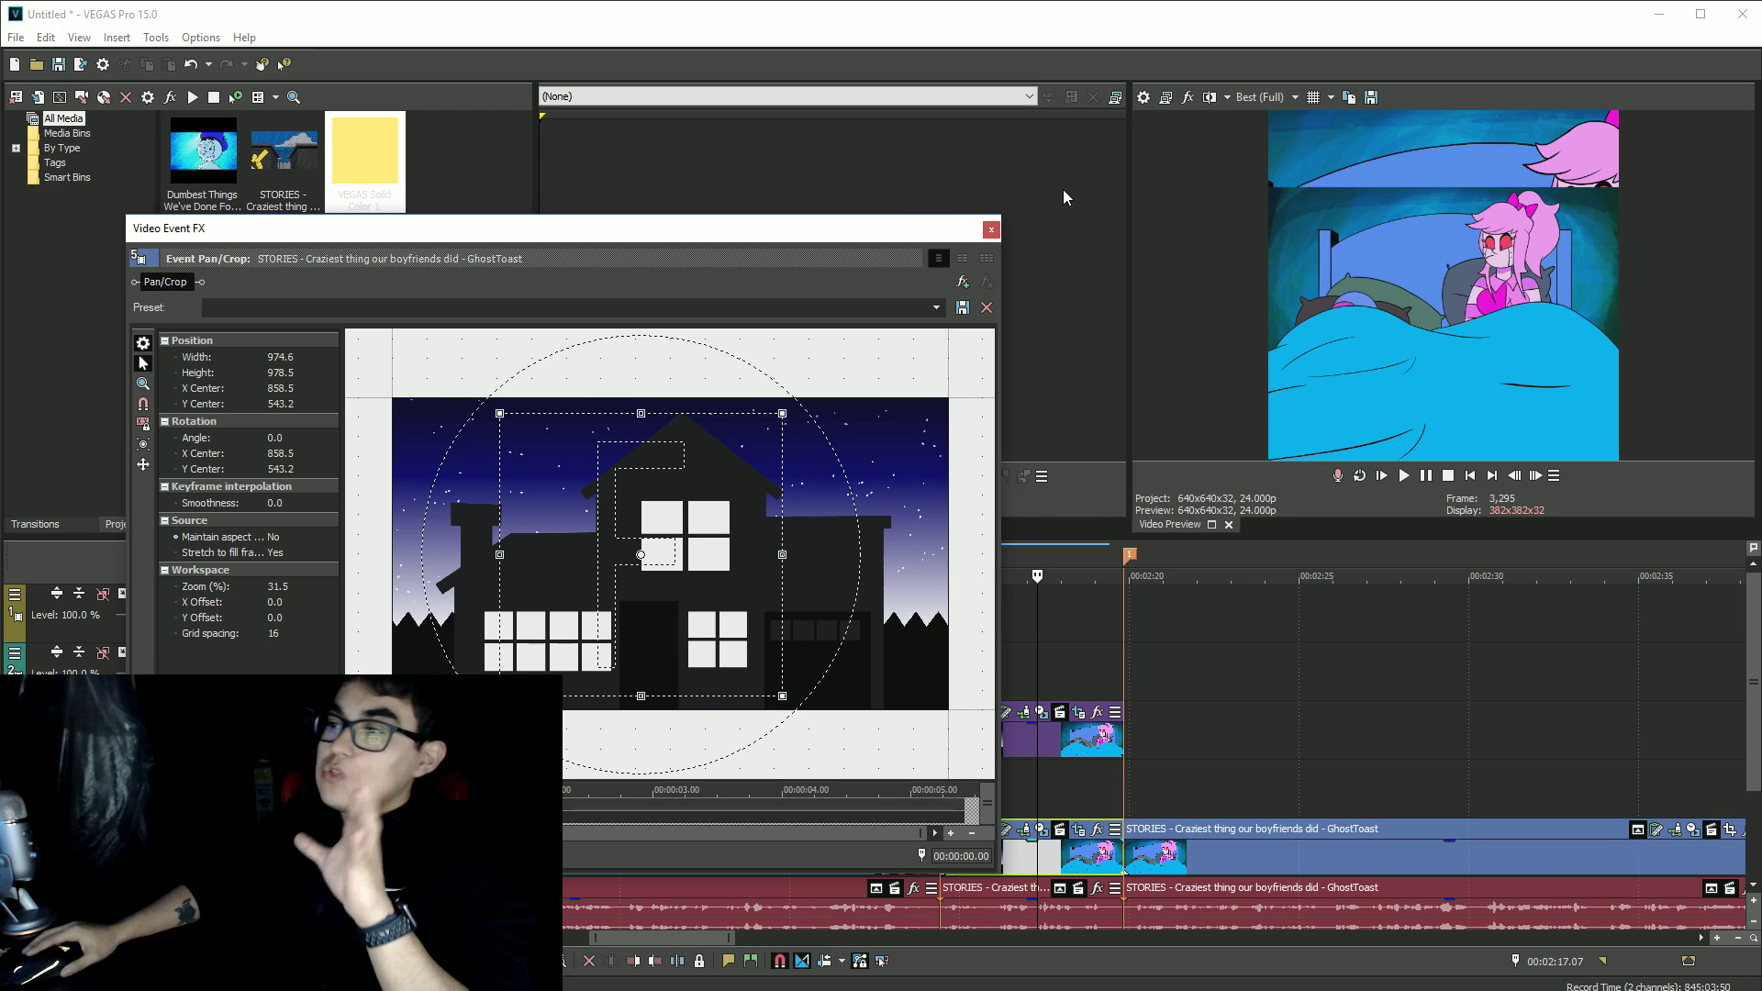
{"action": "left_click", "coordinate": [991, 230]}
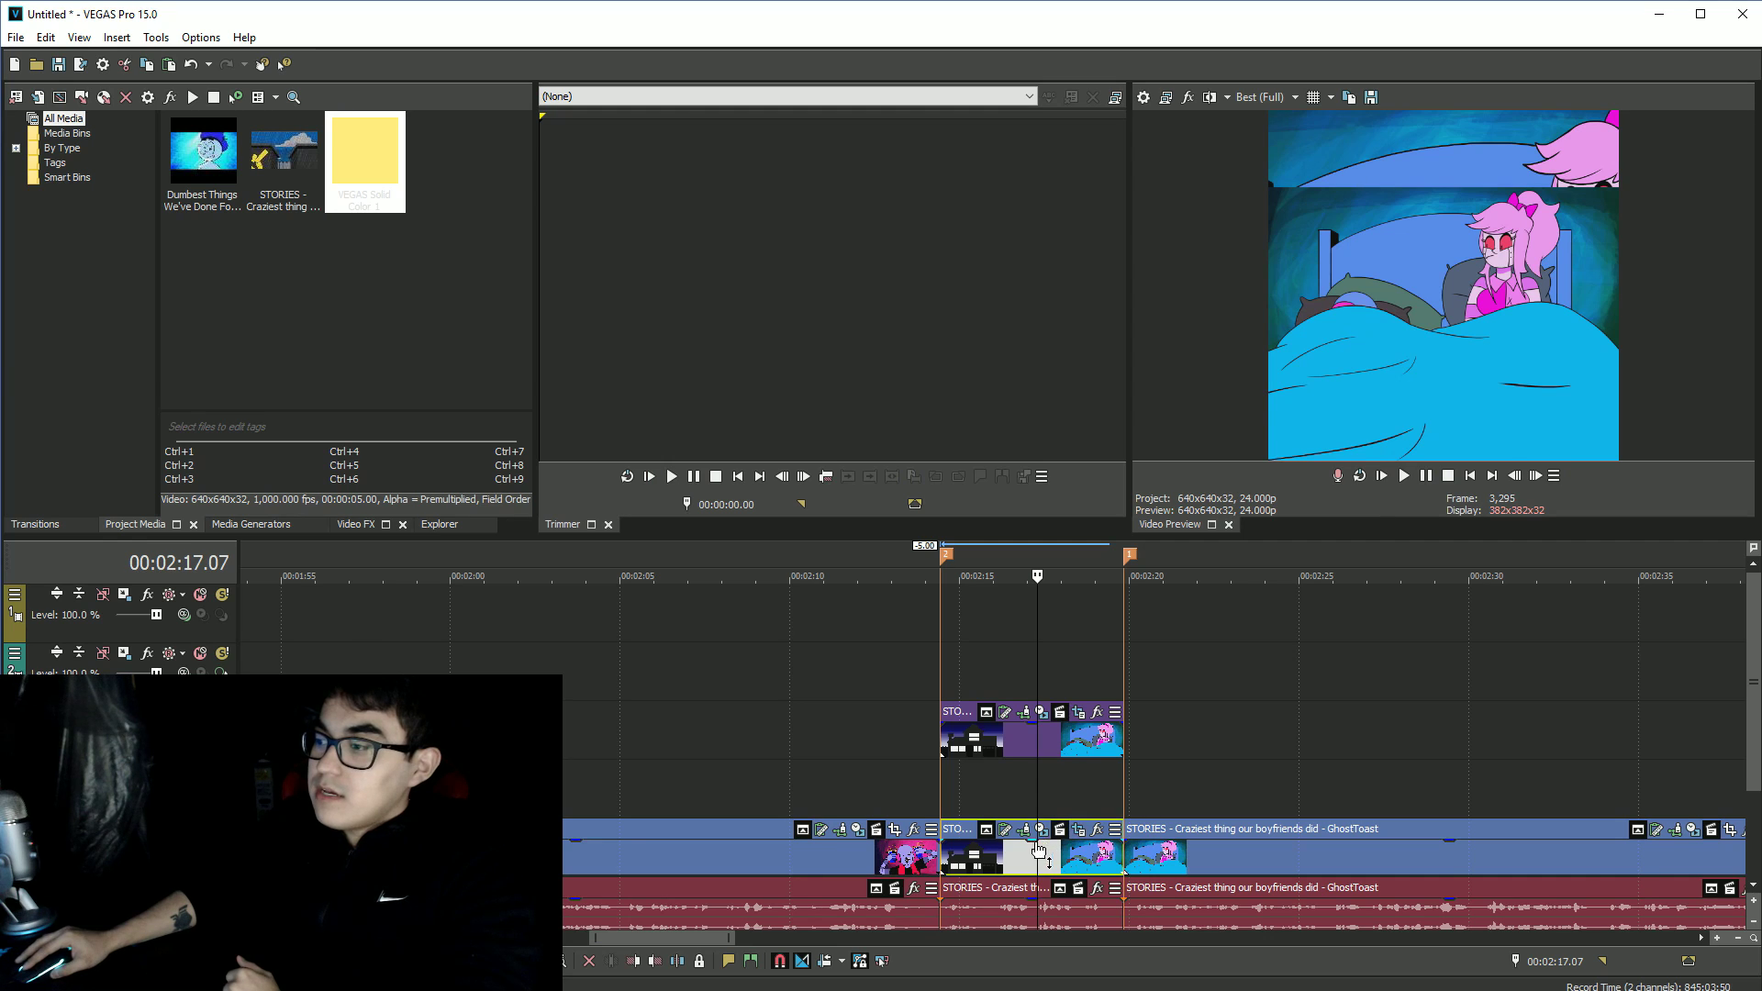
Lower the opacity of the bottom clip between the markers to darken the background behind the masked duplicate
{"action": "left_click", "coordinate": [1027, 863]}
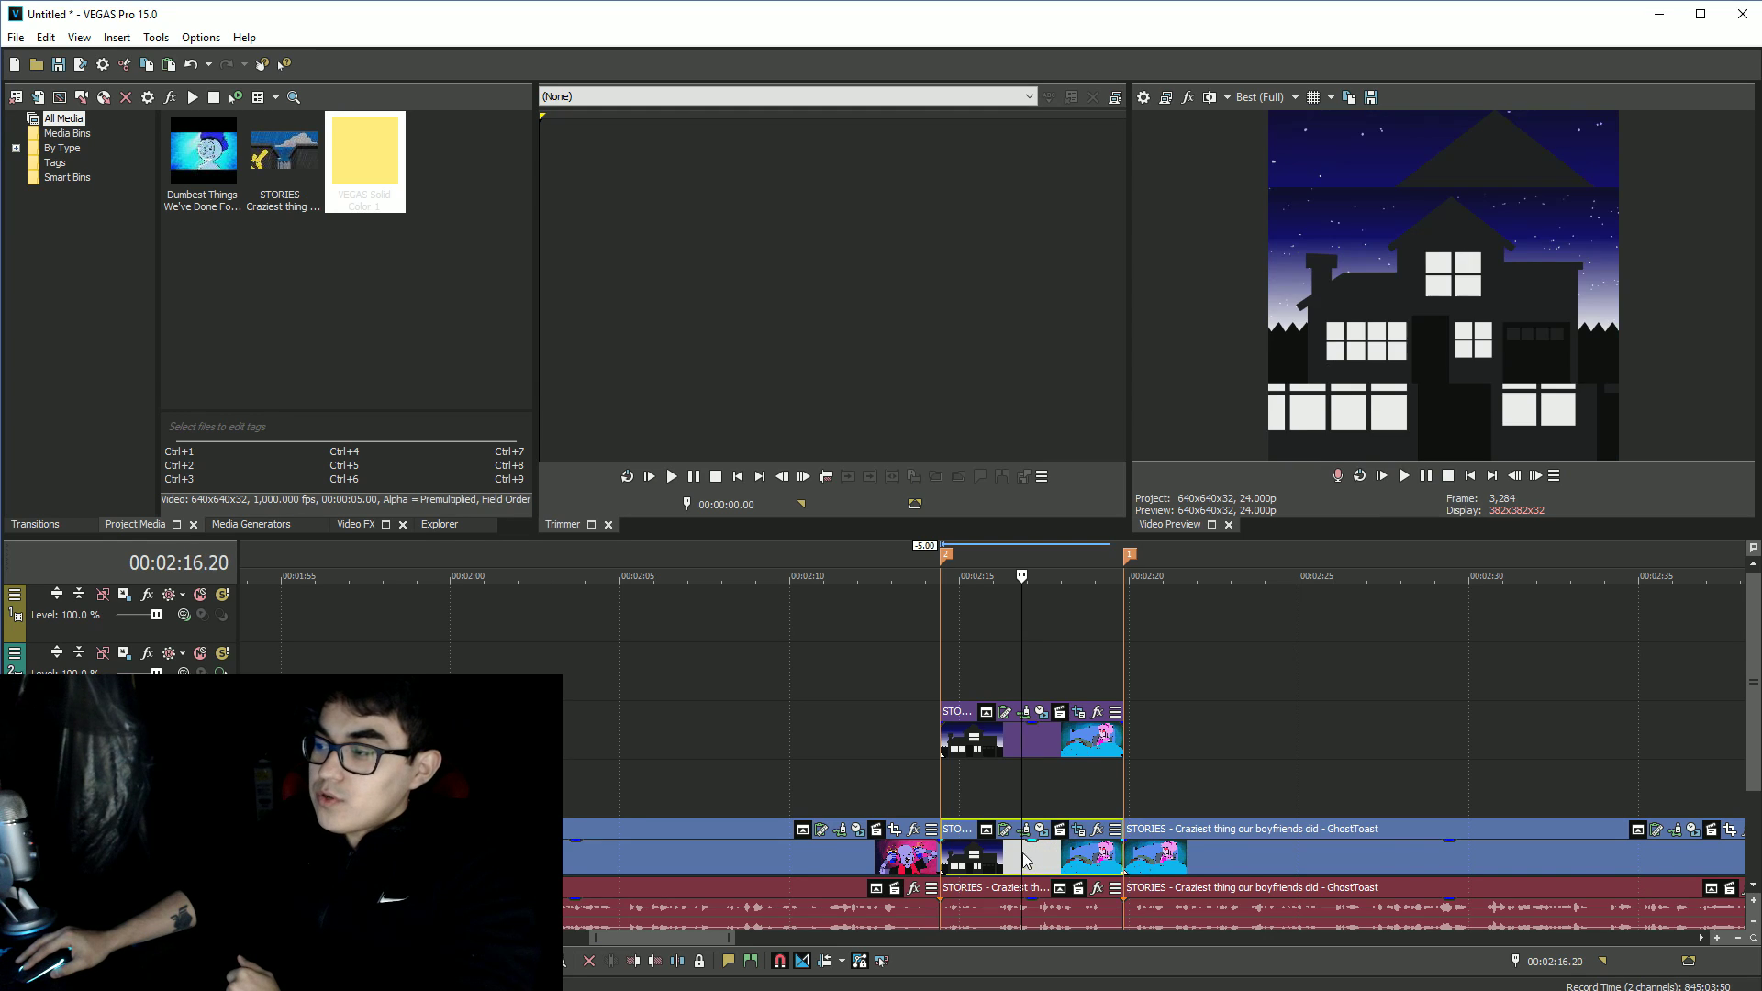
{"action": "left_click", "coordinate": [1038, 860]}
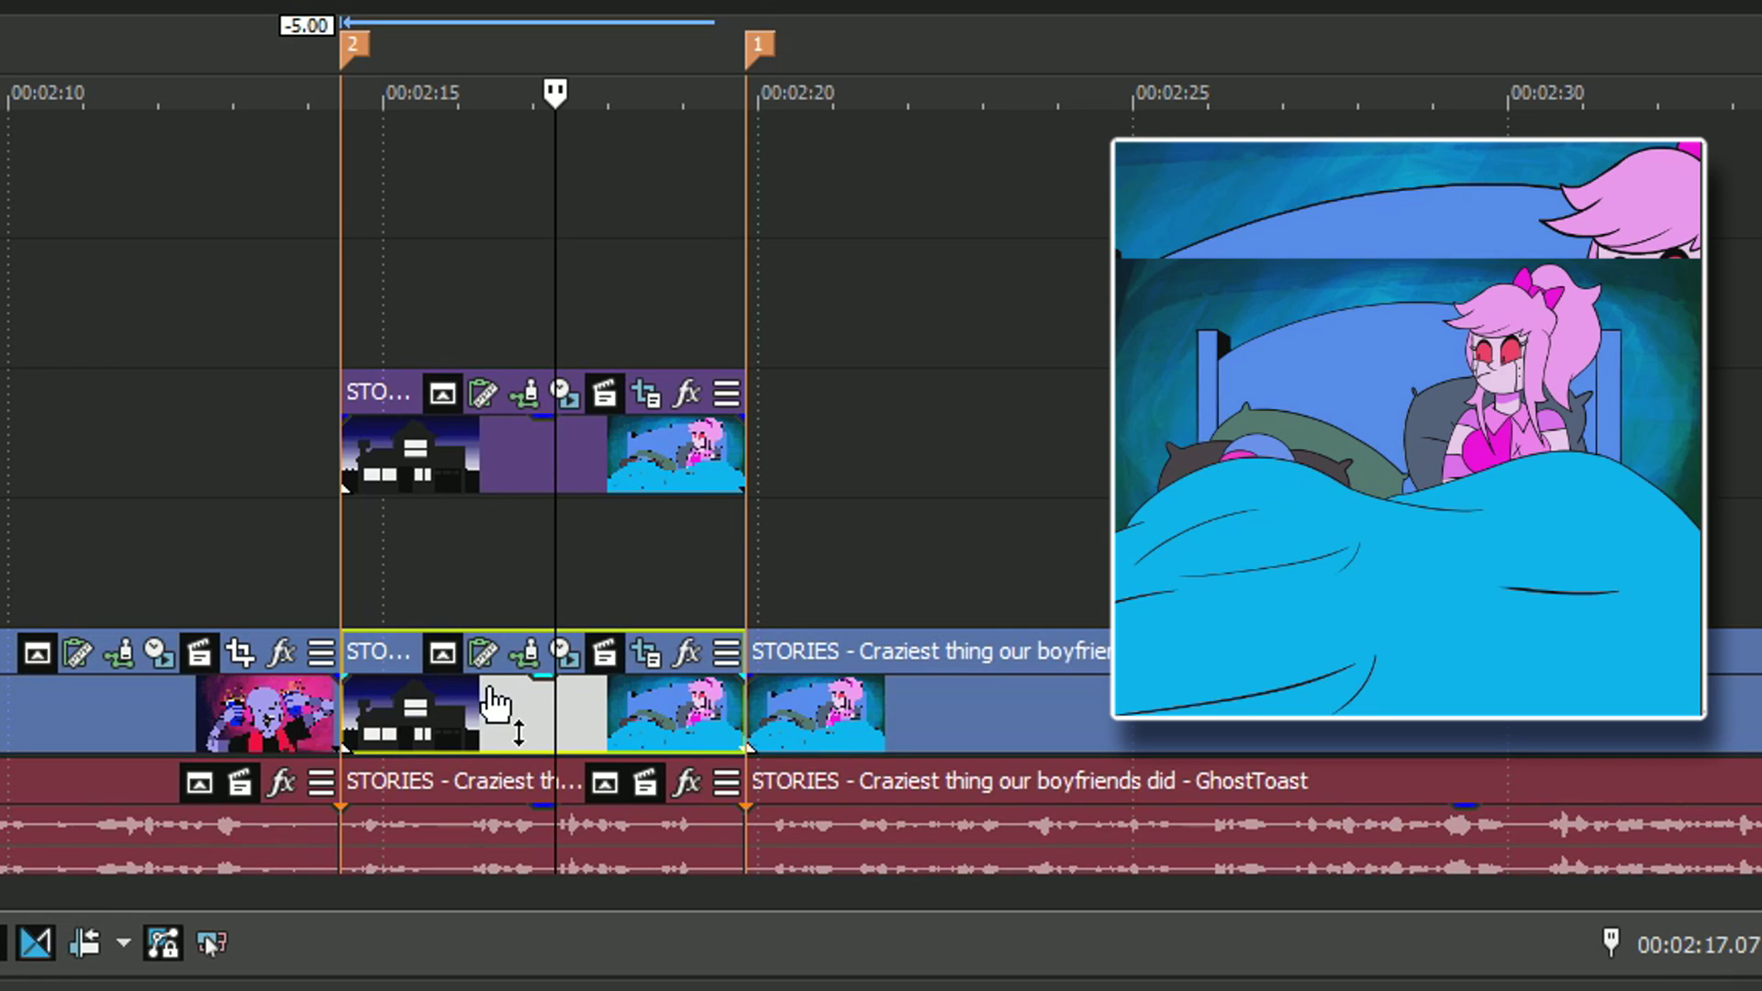
{"action": "left_click_drag", "start_coordinate": [528, 679], "coordinate": [526, 723]}
{"action": "left_click_drag", "start_coordinate": [521, 748], "coordinate": [523, 731]}
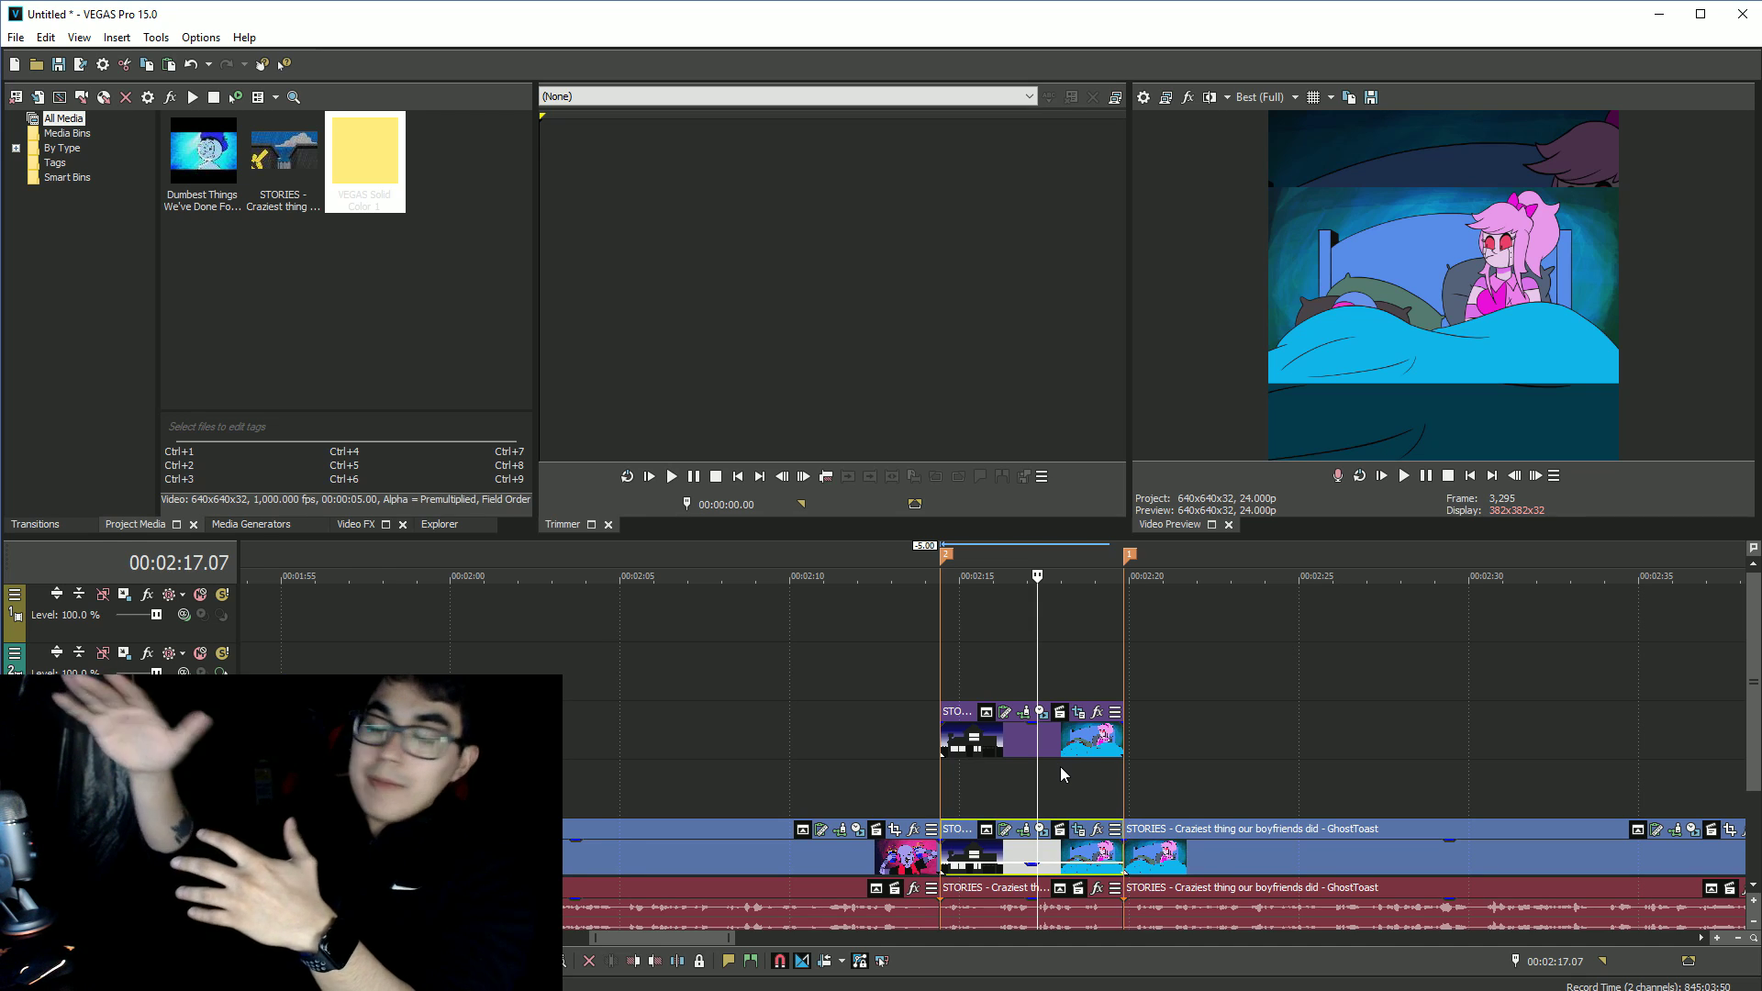
Insert a white VEGAS Solid Color event at marker 2 on the empty track between the clips and extend its end to marker 1
{"action": "left_click", "coordinate": [945, 685]}
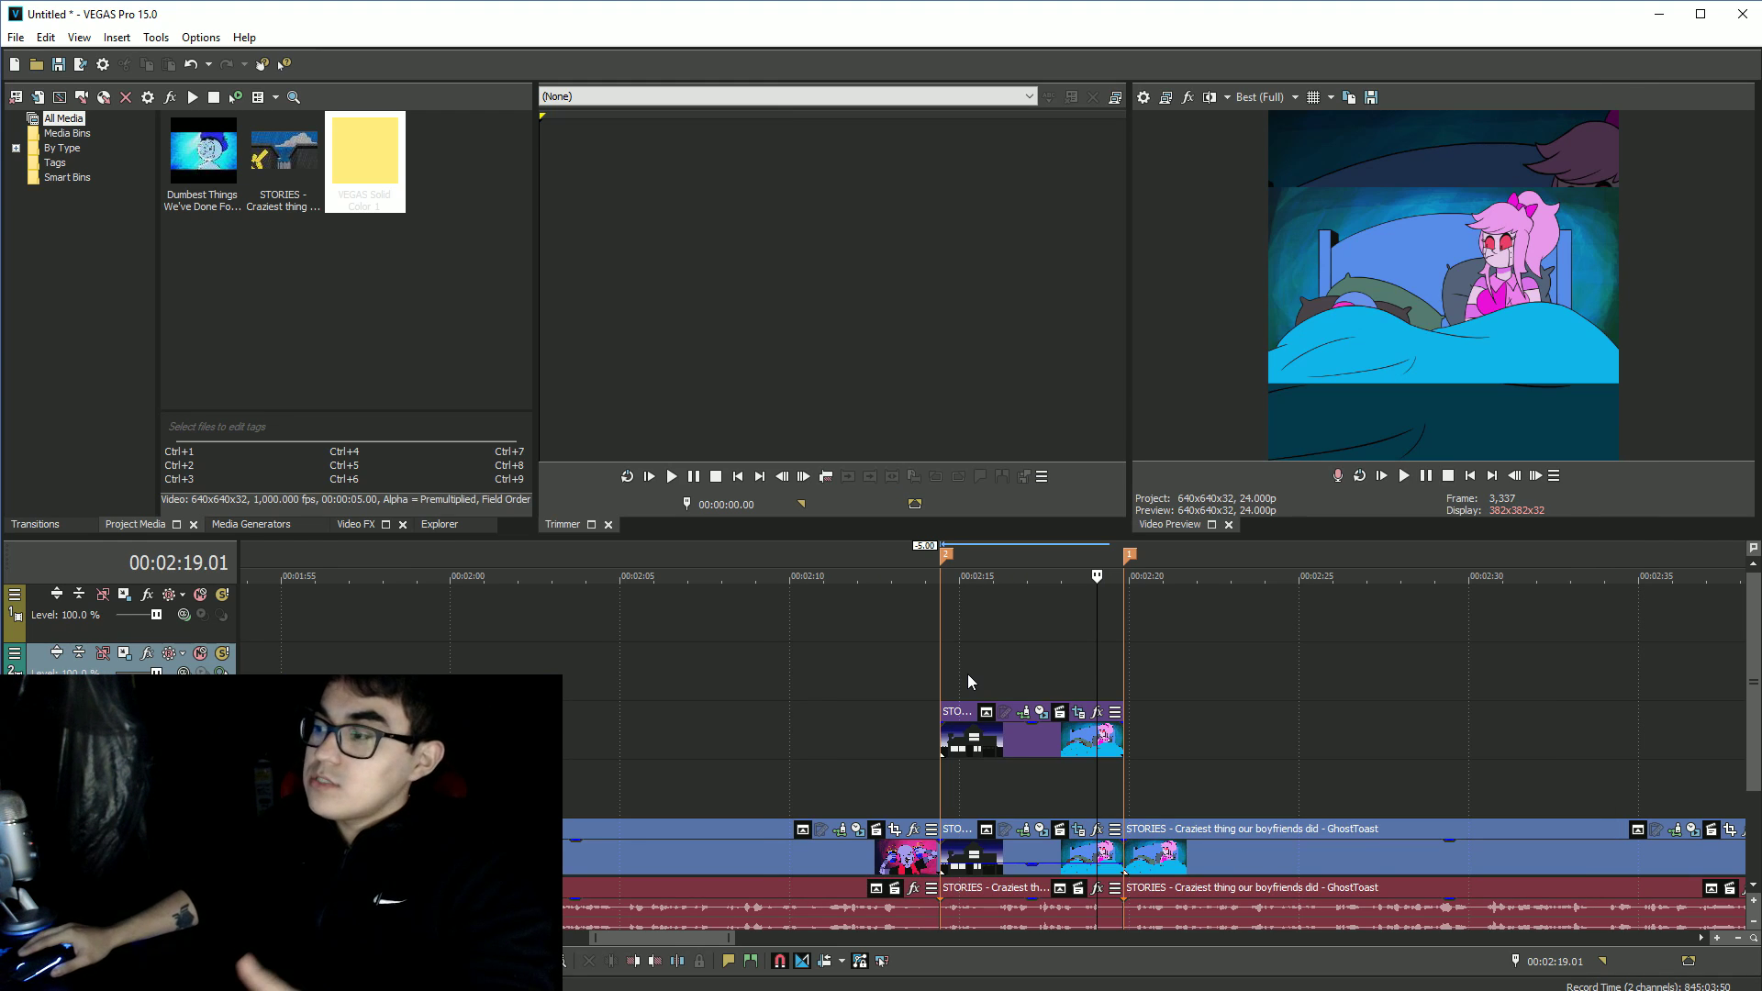
{"action": "left_click", "coordinate": [948, 804]}
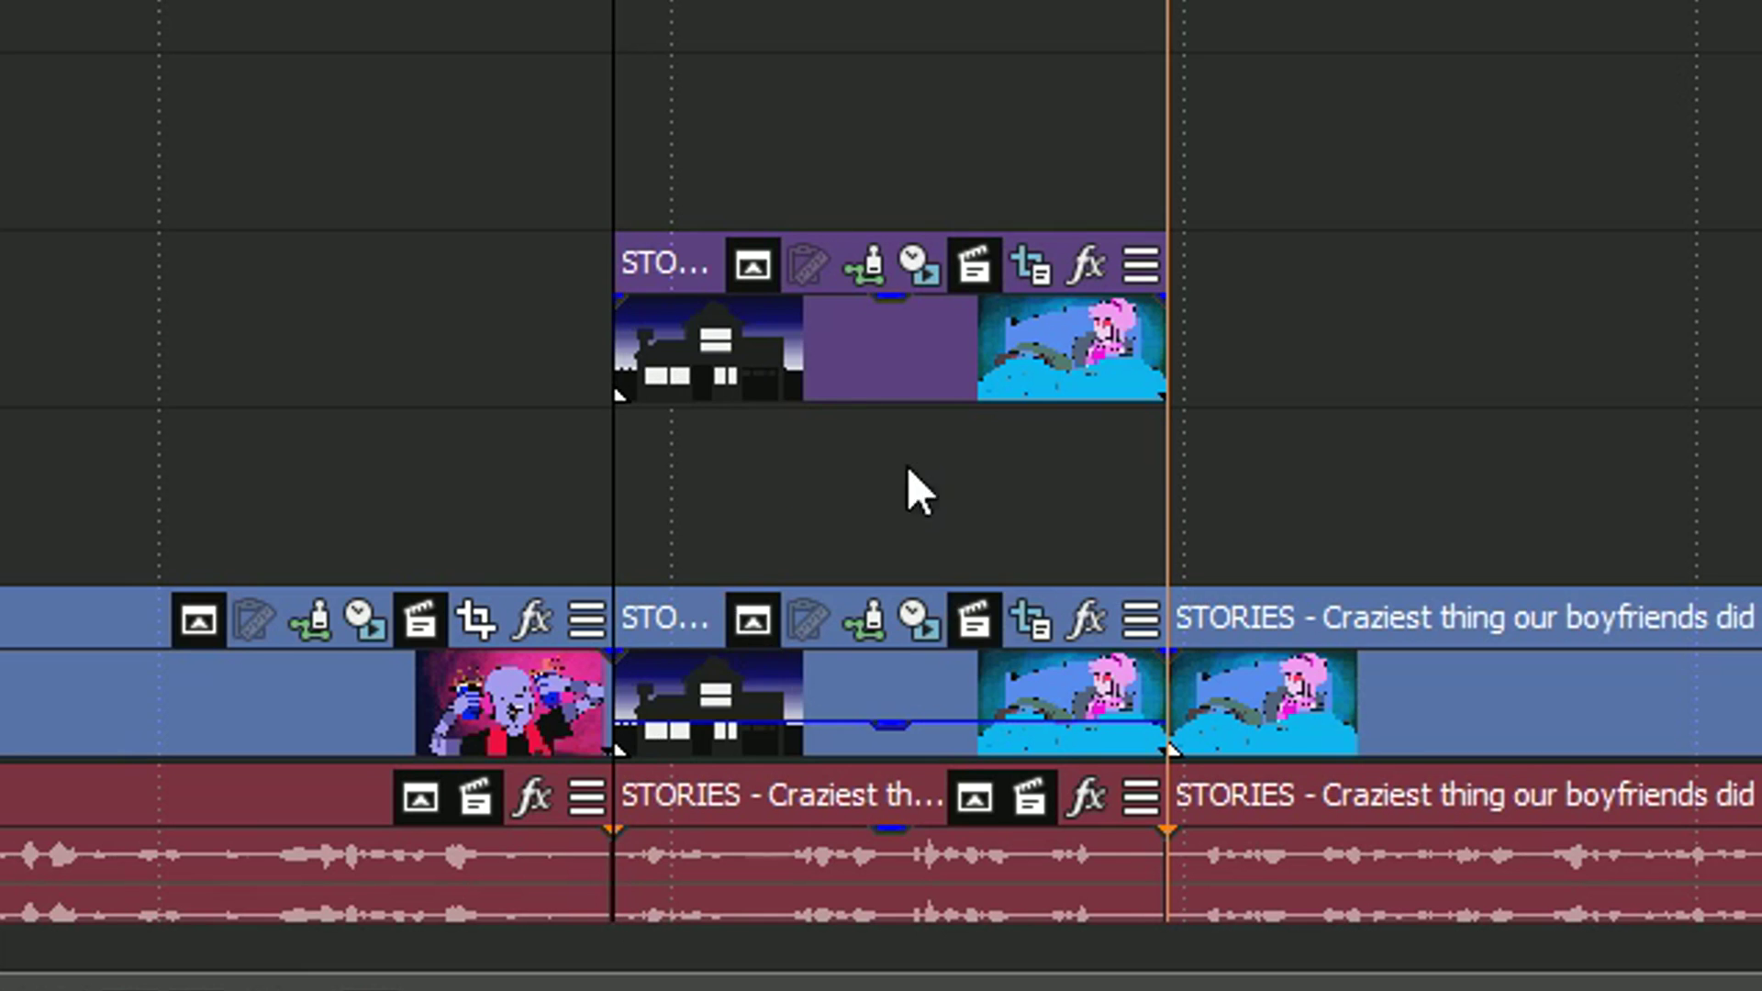
{"action": "right_click", "coordinate": [793, 514]}
{"action": "key", "text": "Escape"}
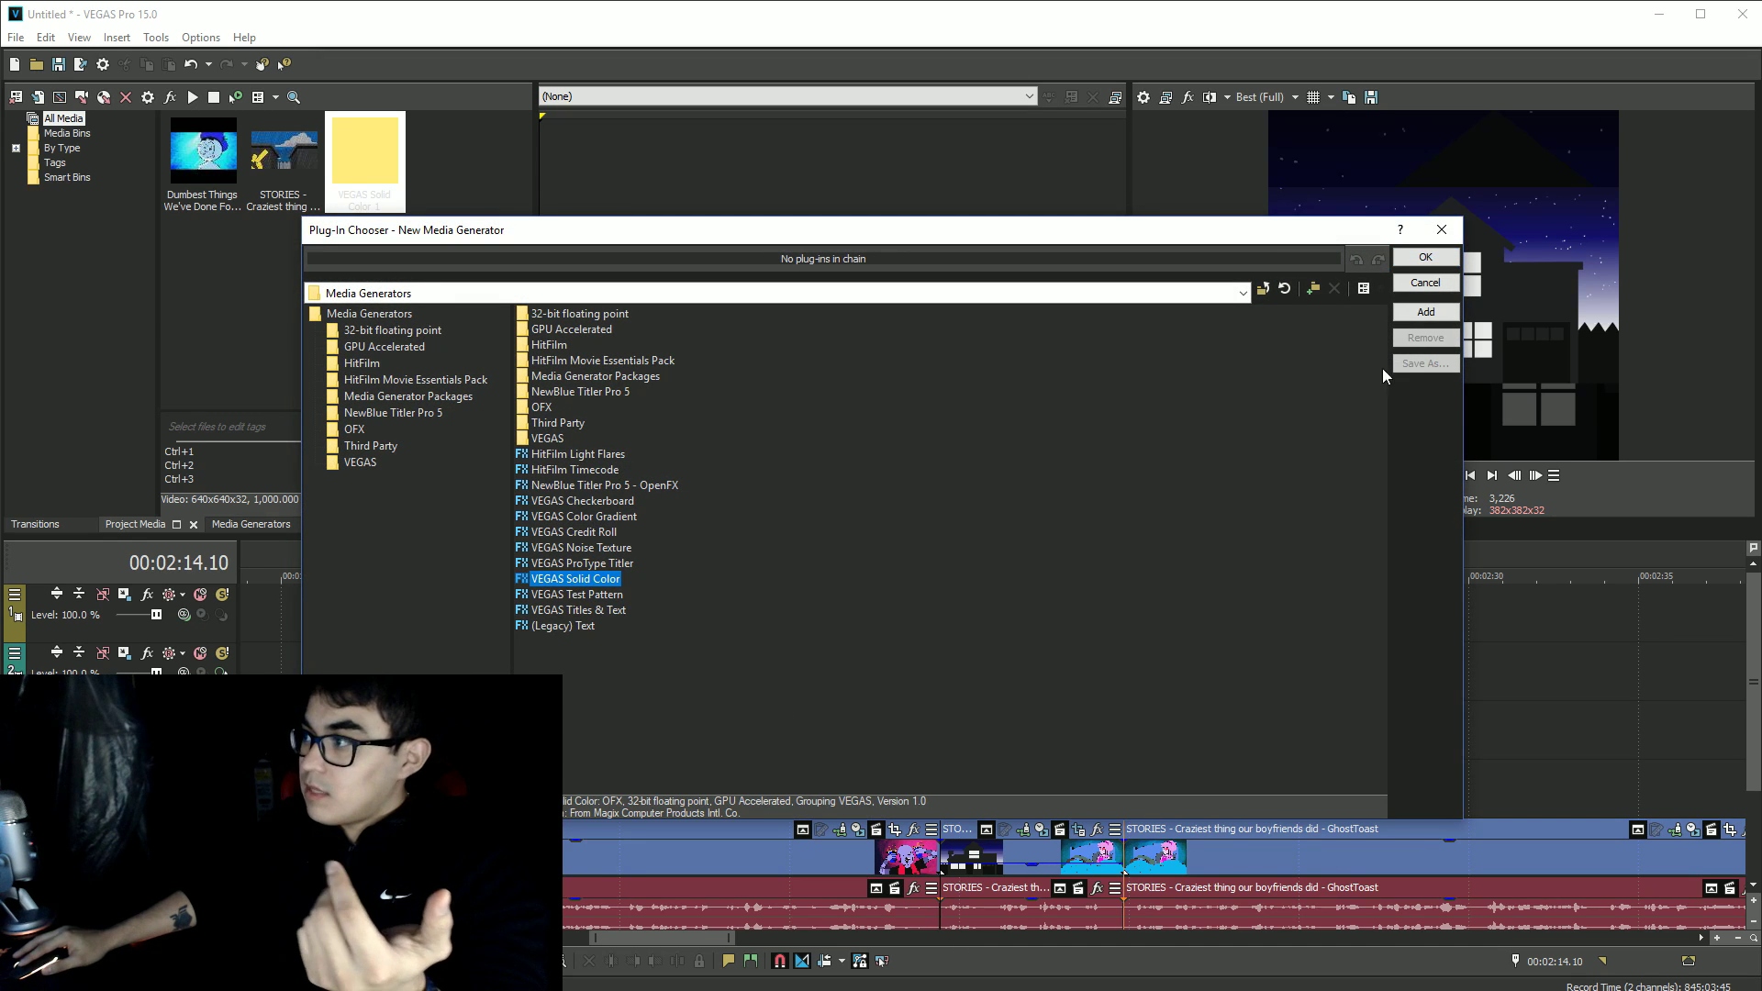
{"action": "left_click", "coordinate": [1426, 312]}
{"action": "left_click", "coordinate": [1425, 257]}
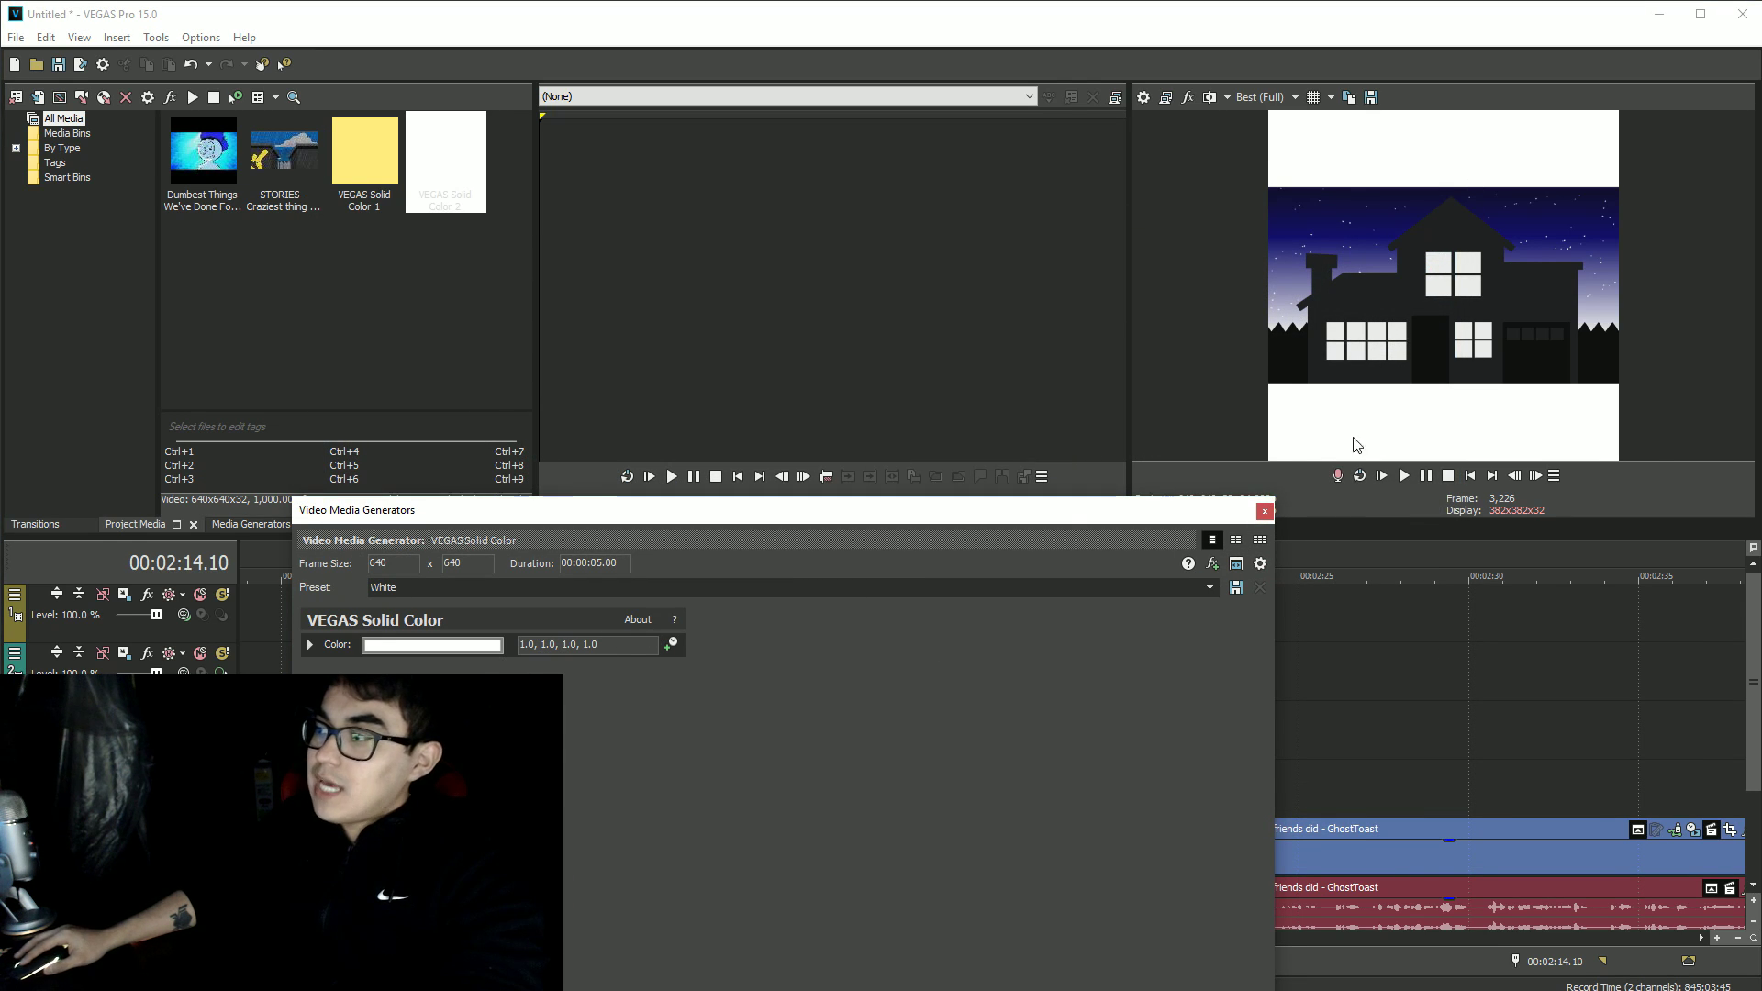
{"action": "left_click", "coordinate": [1264, 511]}
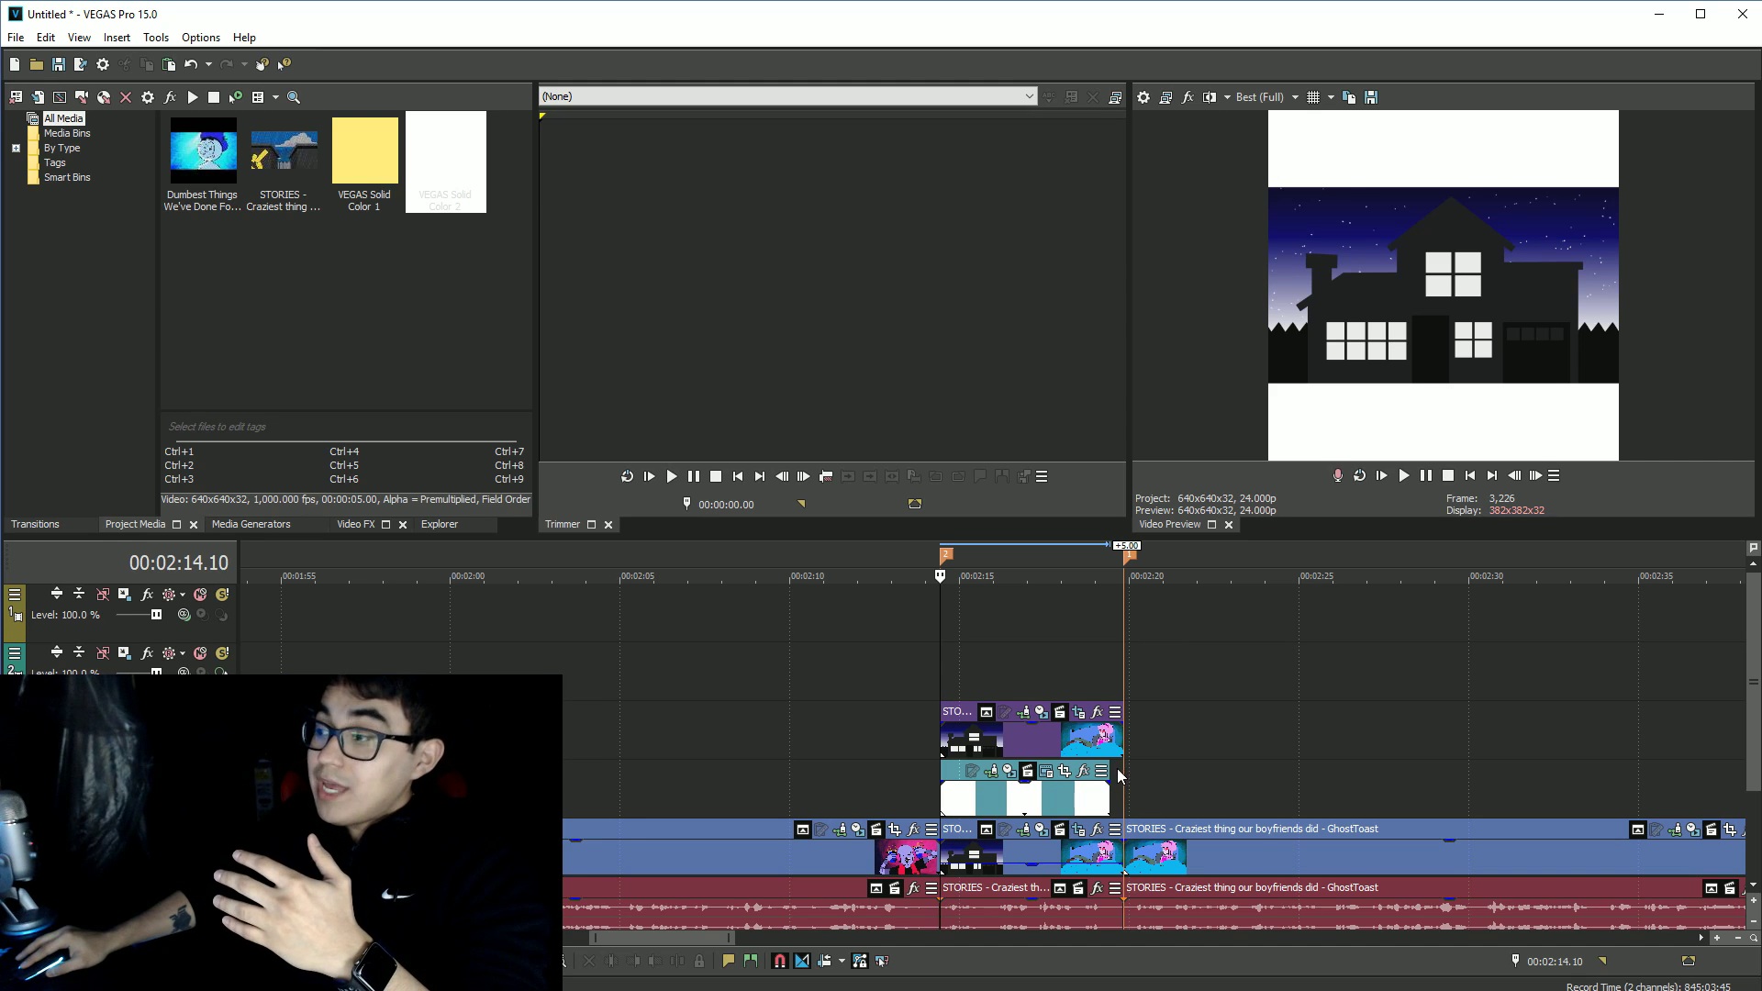
{"action": "left_click_drag", "start_coordinate": [1112, 785], "coordinate": [1132, 790]}
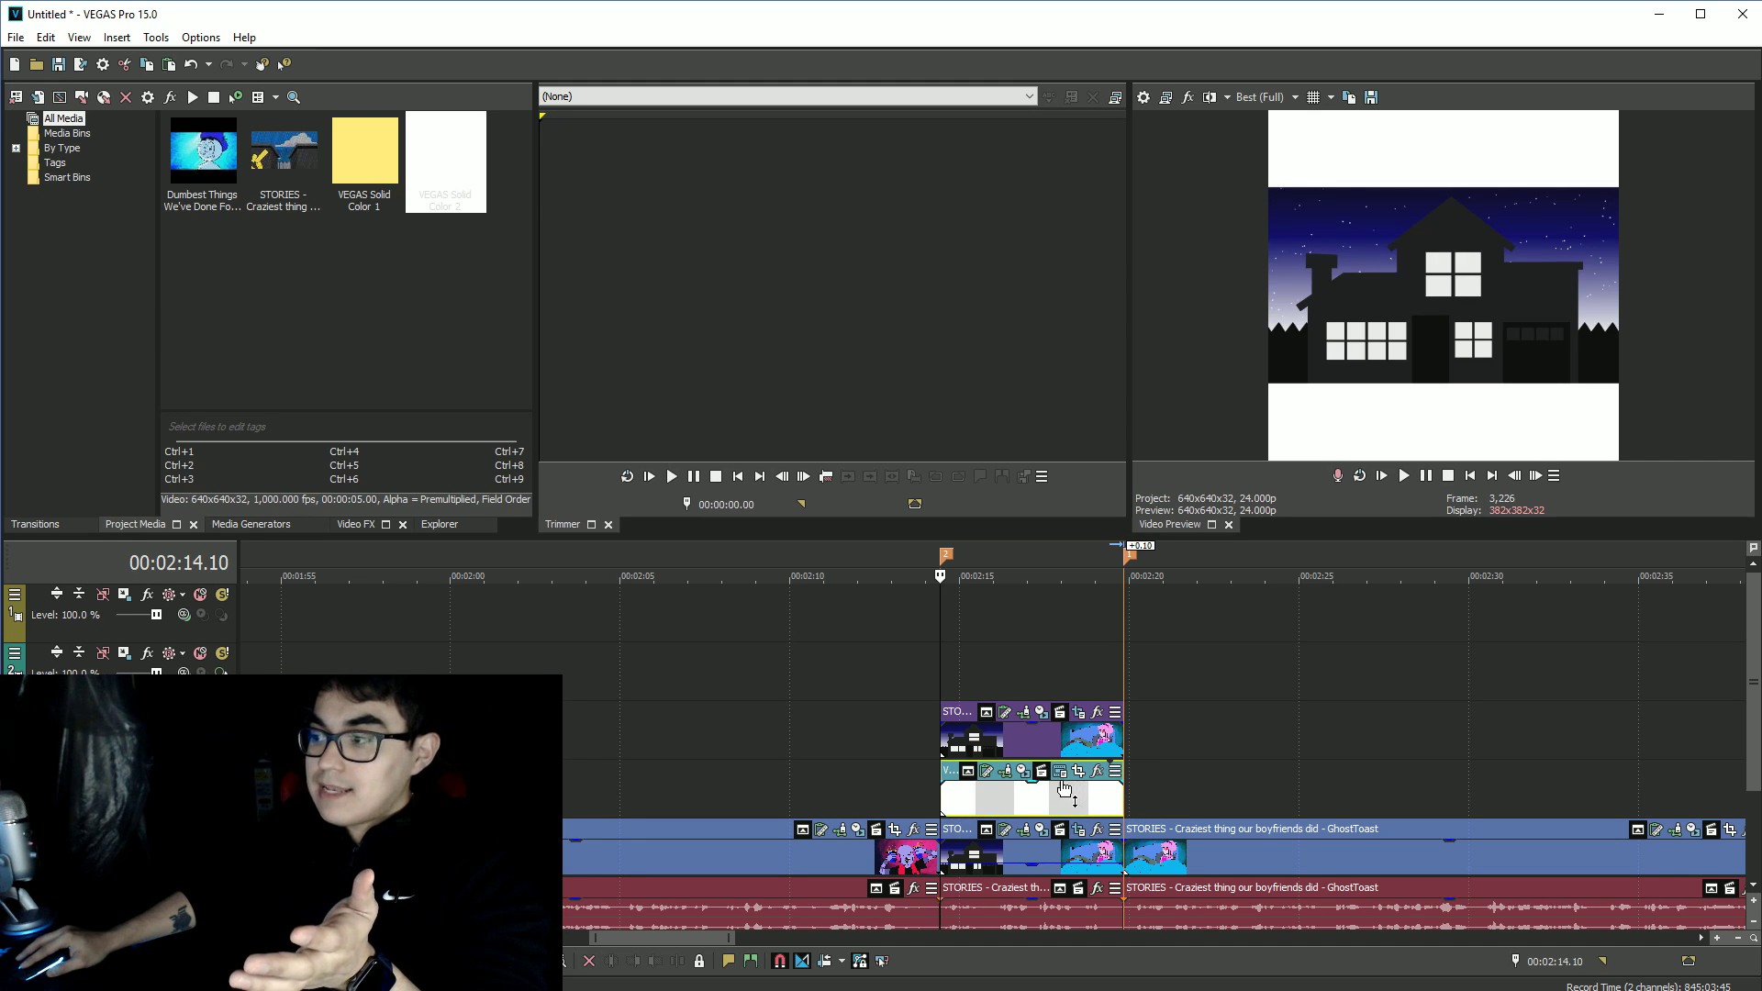
Open Event Pan/Crop for the white solid color event and set Maintain aspect ratio to No
{"action": "left_click", "coordinate": [1032, 808]}
{"action": "left_click", "coordinate": [1097, 771]}
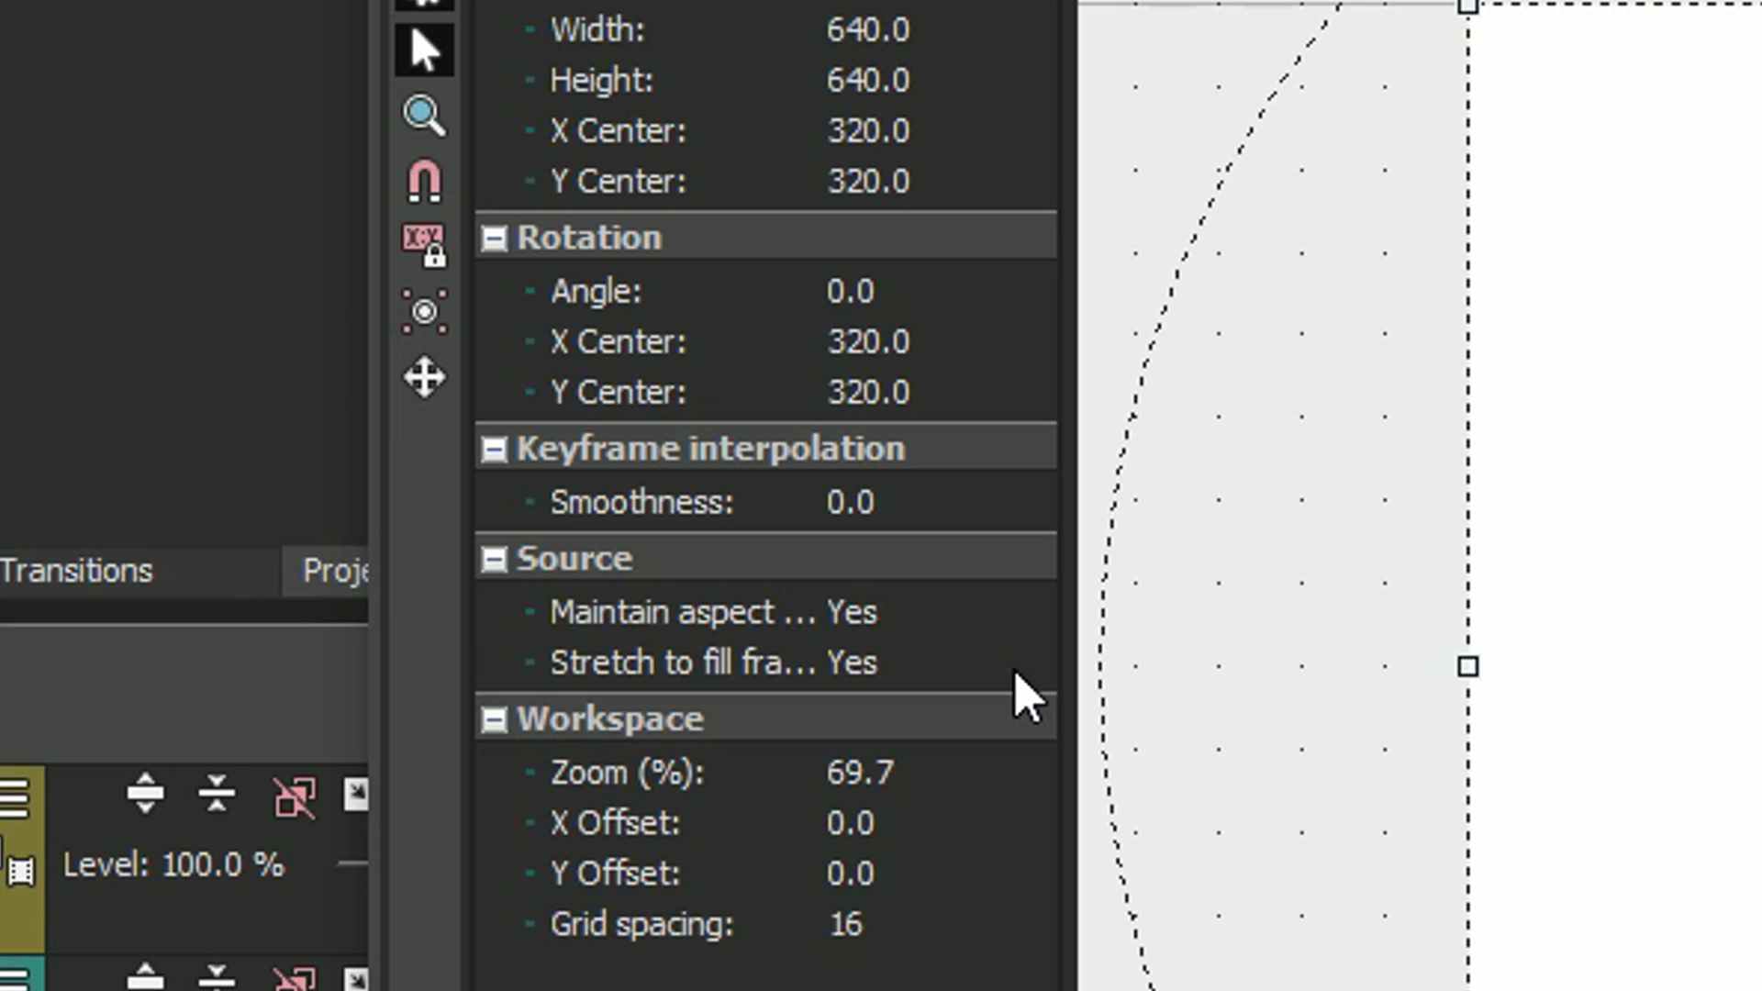
{"action": "left_click", "coordinate": [289, 537]}
{"action": "left_click", "coordinate": [945, 694]}
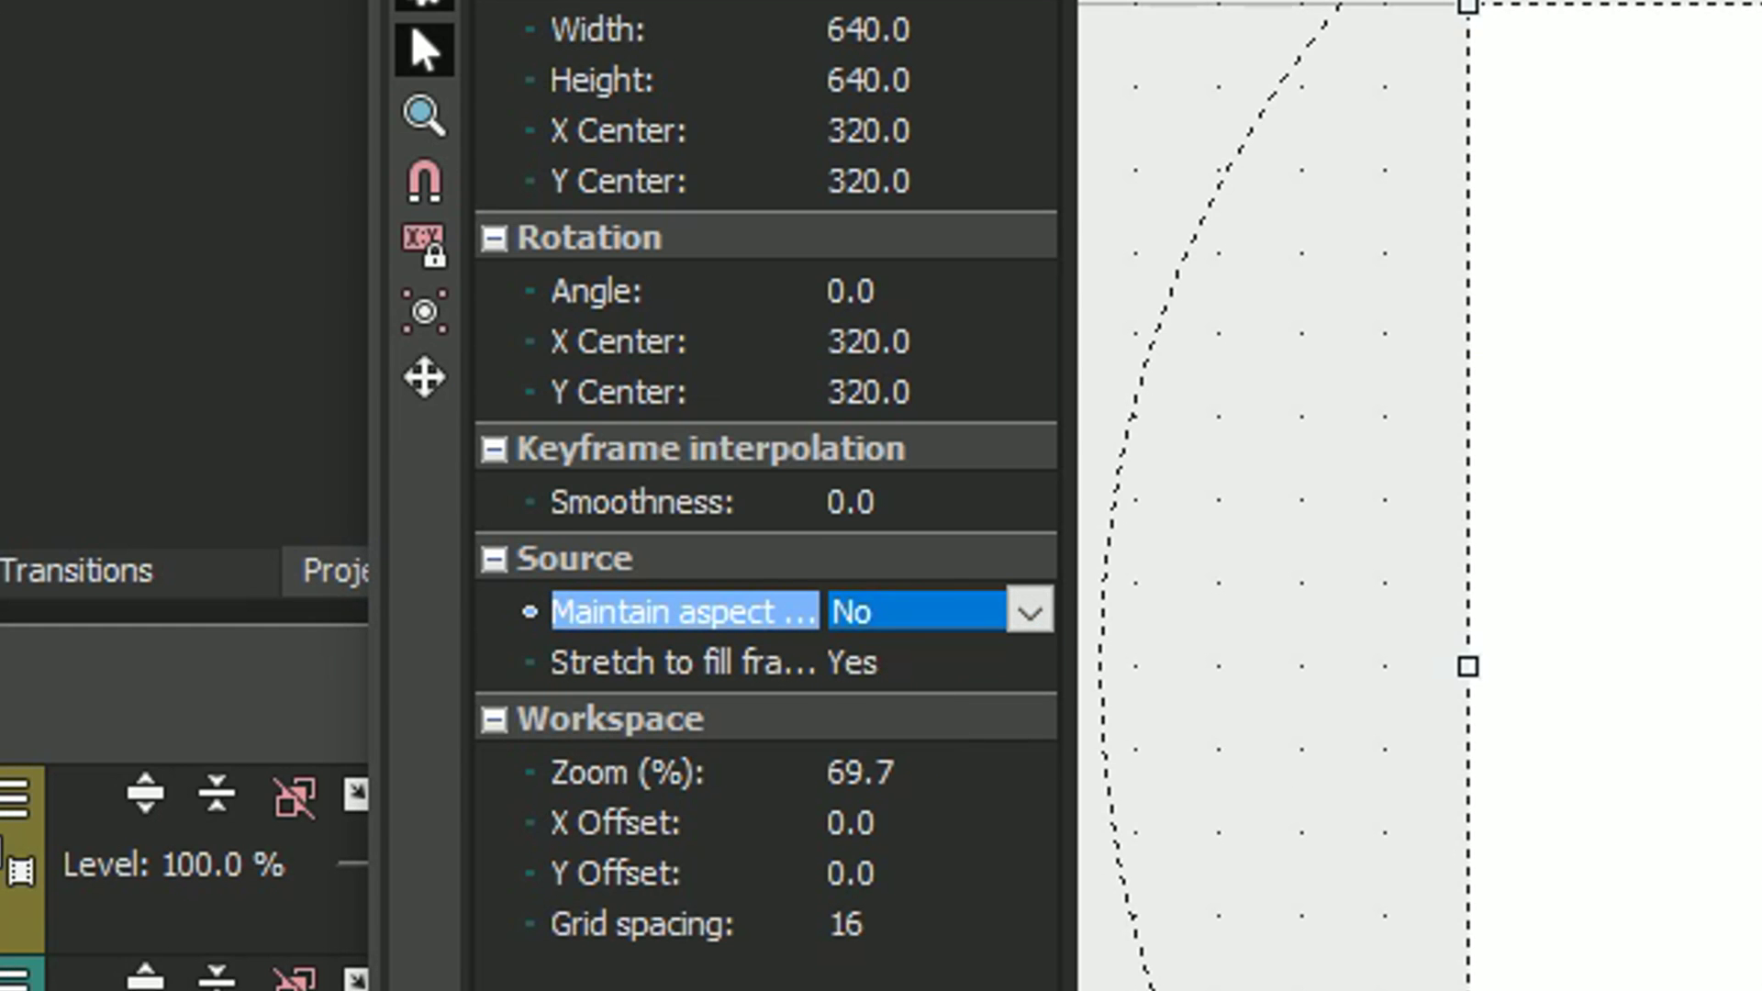
Adjust the top edge of the solid color's crop frame to a height of about 810, keeping the width at 640
{"action": "scroll", "coordinate": [1419, 496], "scroll_direction": "down", "scroll_amount": 2}
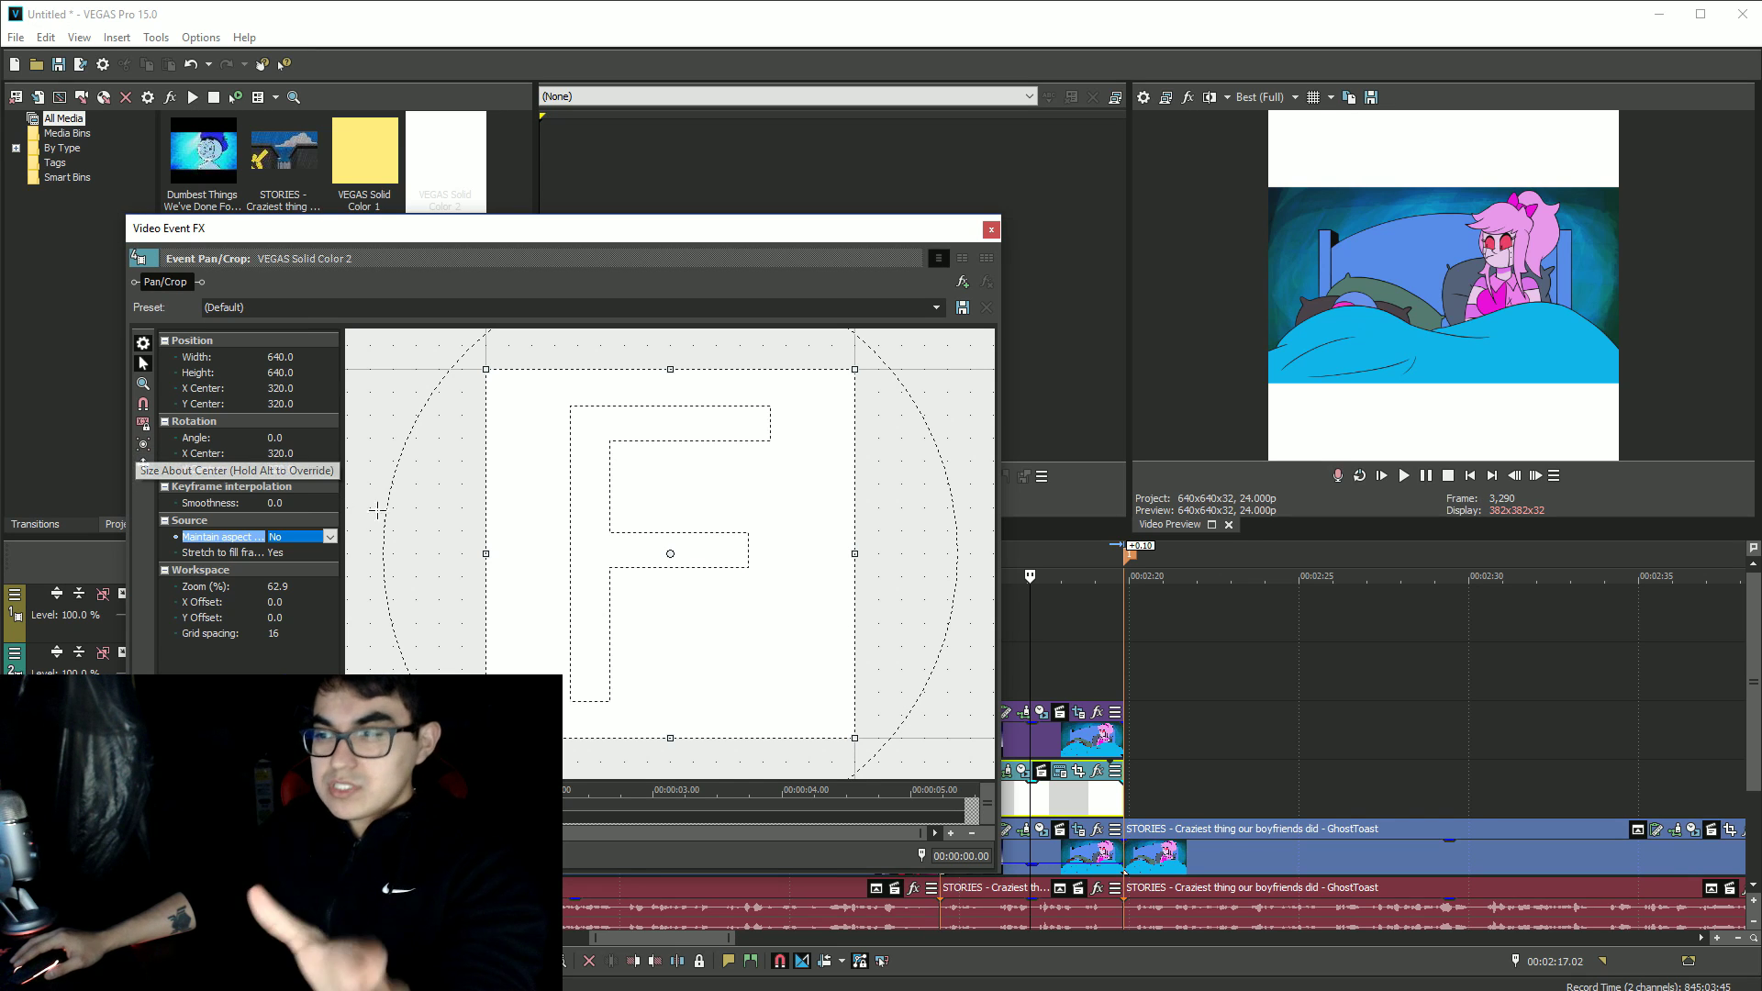
{"action": "scroll", "coordinate": [564, 612], "scroll_direction": "down", "scroll_amount": 1}
{"action": "scroll", "coordinate": [564, 612], "scroll_direction": "down", "scroll_amount": 1}
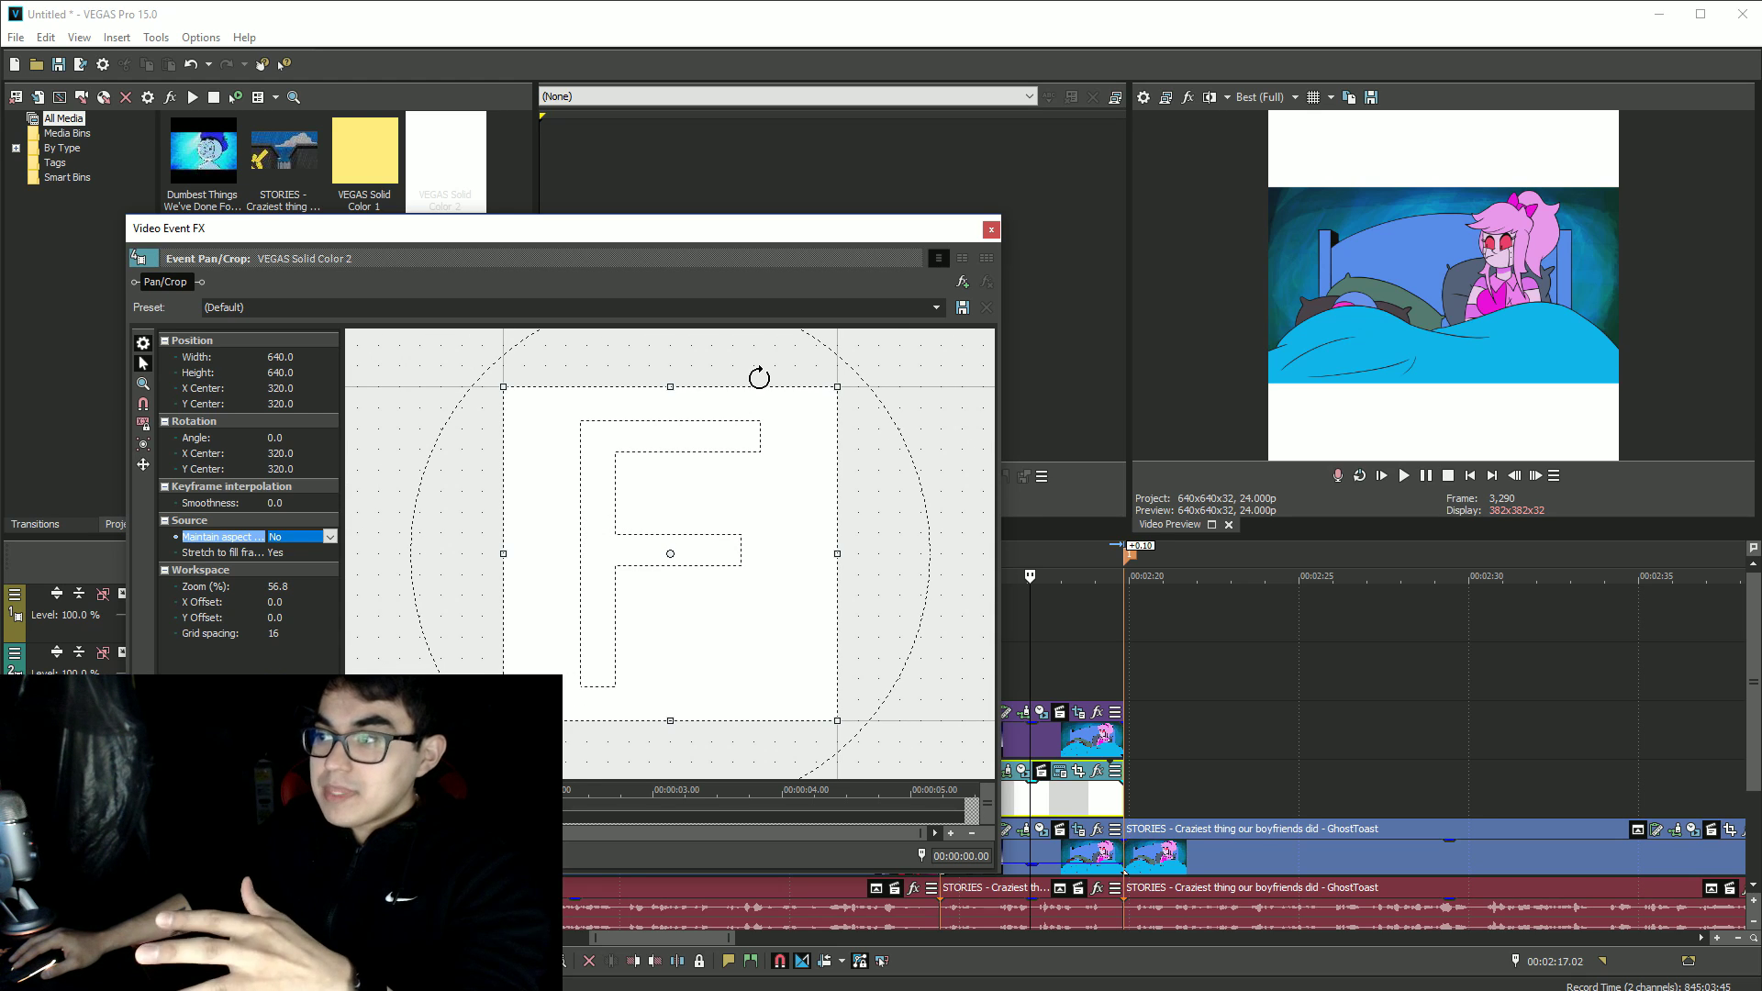
{"action": "scroll", "coordinate": [713, 562], "scroll_direction": "down", "scroll_amount": 5}
{"action": "left_click_drag", "start_coordinate": [703, 422], "coordinate": [686, 506]}
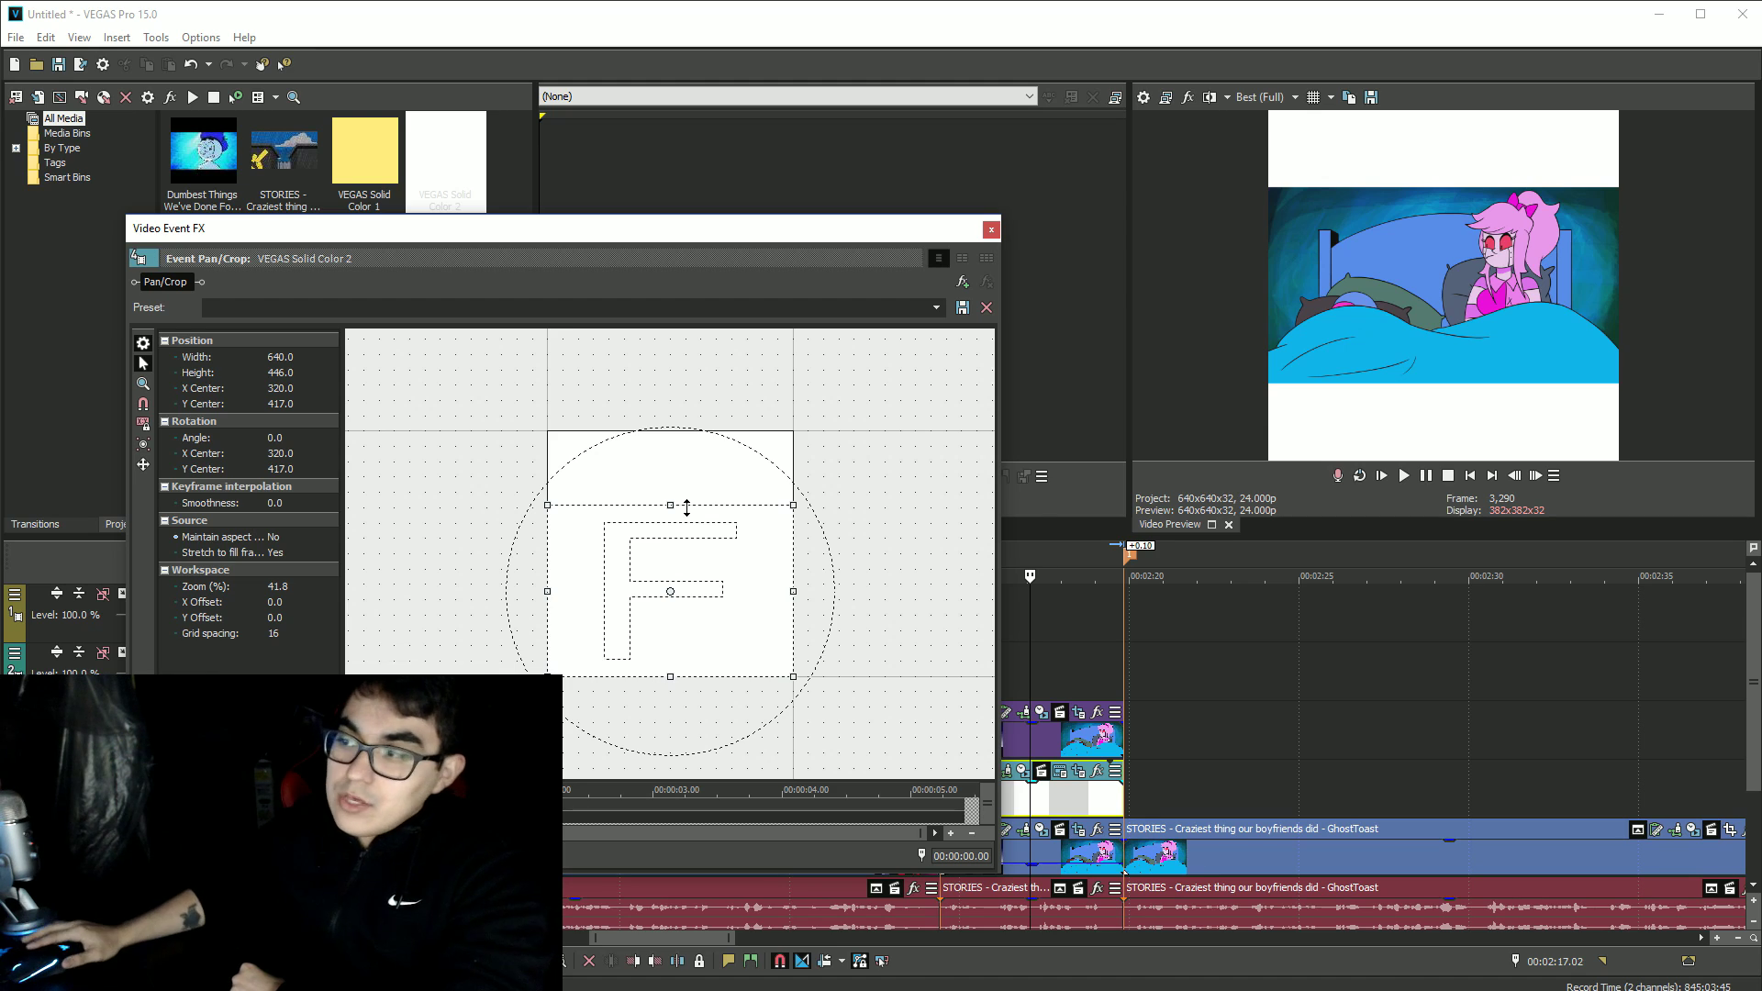
{"action": "left_click_drag", "start_coordinate": [686, 475], "coordinate": [692, 410]}
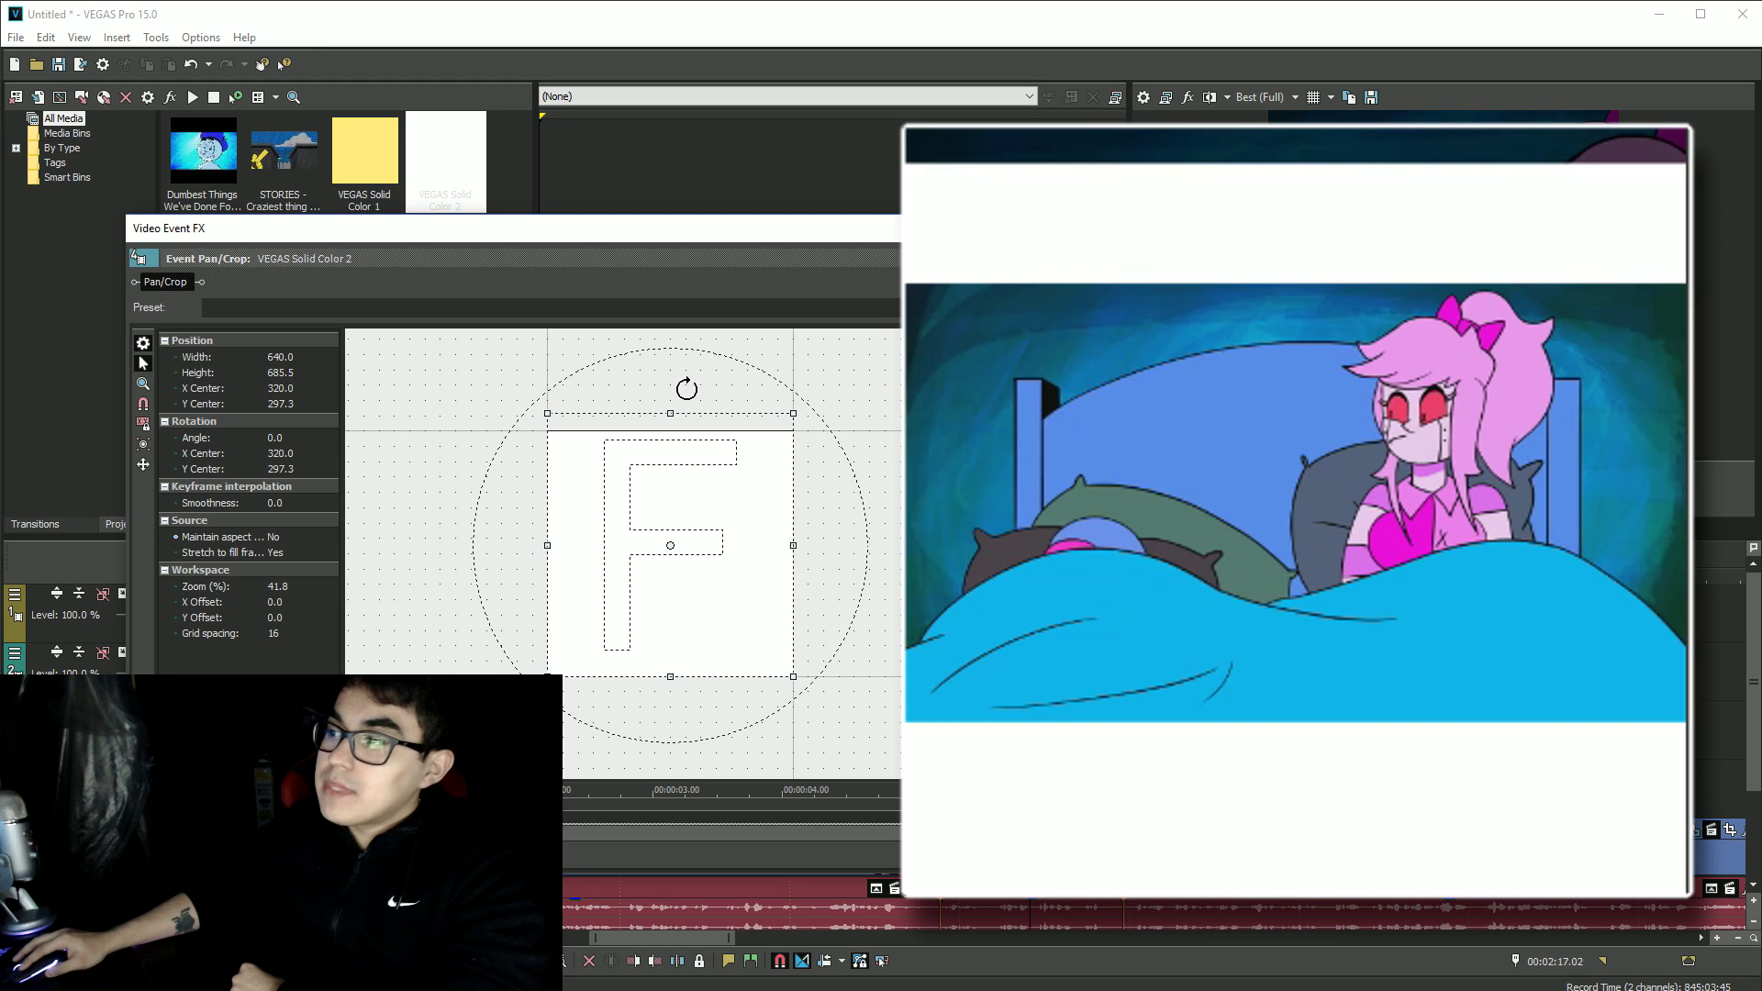
{"action": "left_click_drag", "start_coordinate": [686, 413], "coordinate": [688, 364]}
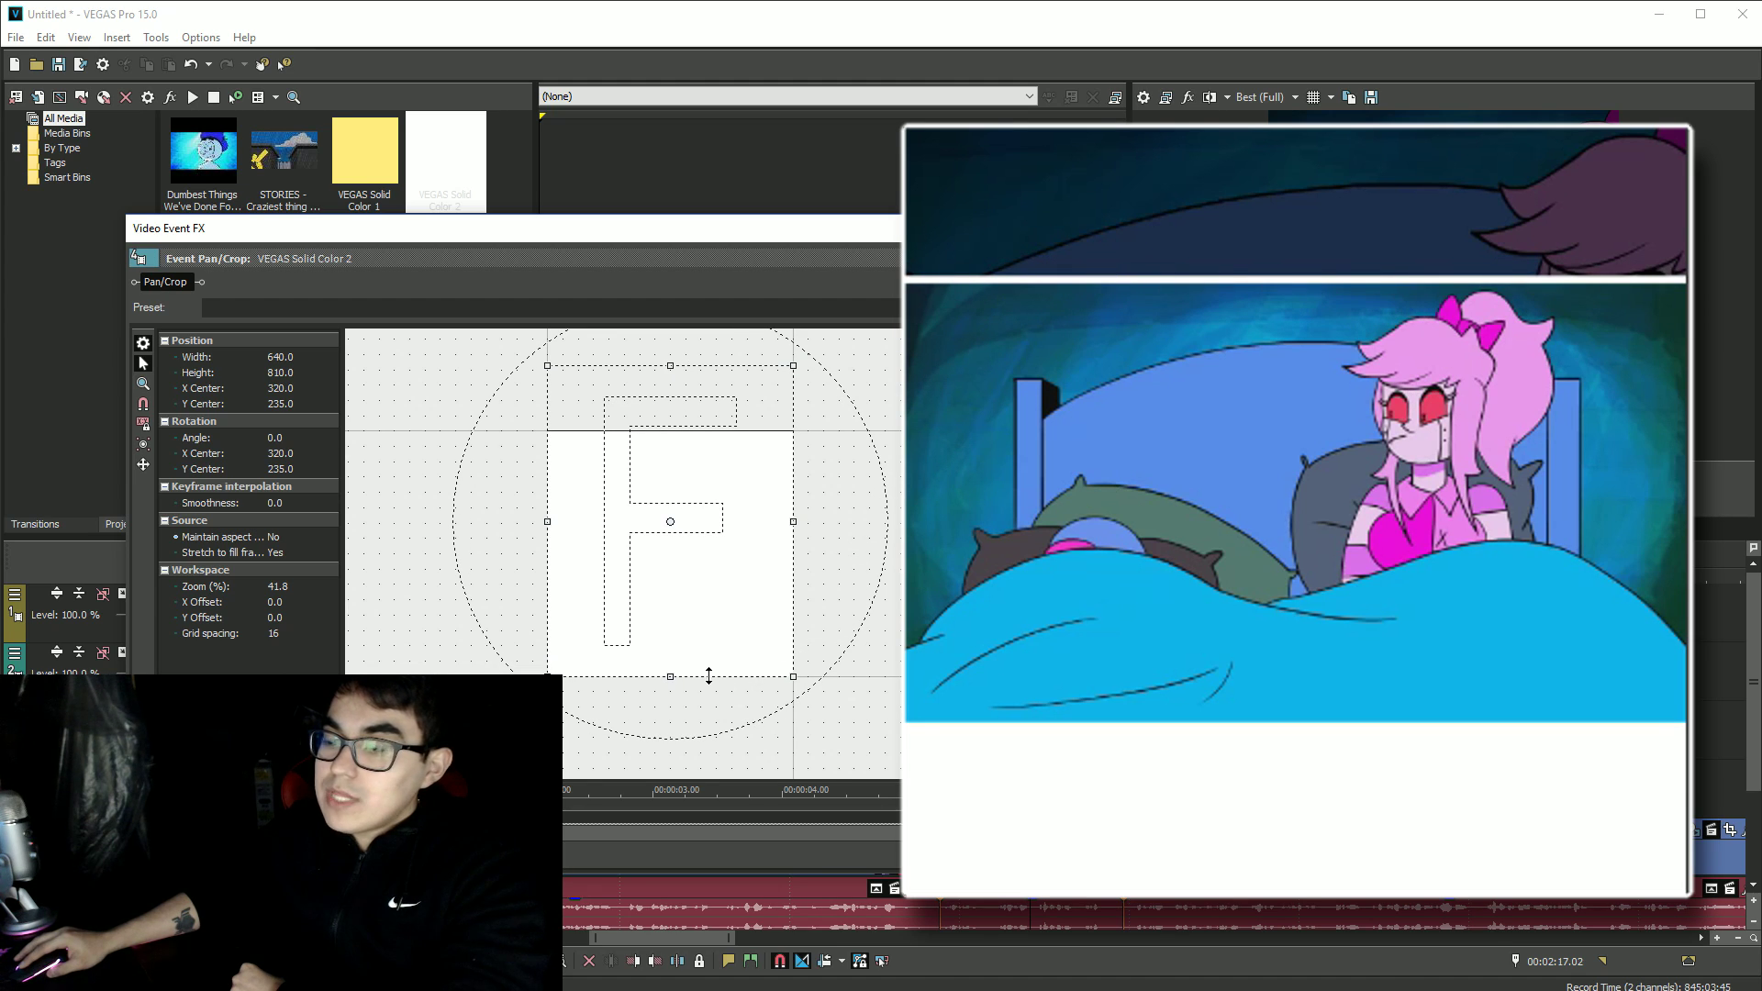
Extend the crop frame's bottom edge and fine-tune both edges, leaving thin white lines above and below the masked clip
{"action": "left_click_drag", "start_coordinate": [706, 686], "coordinate": [702, 763]}
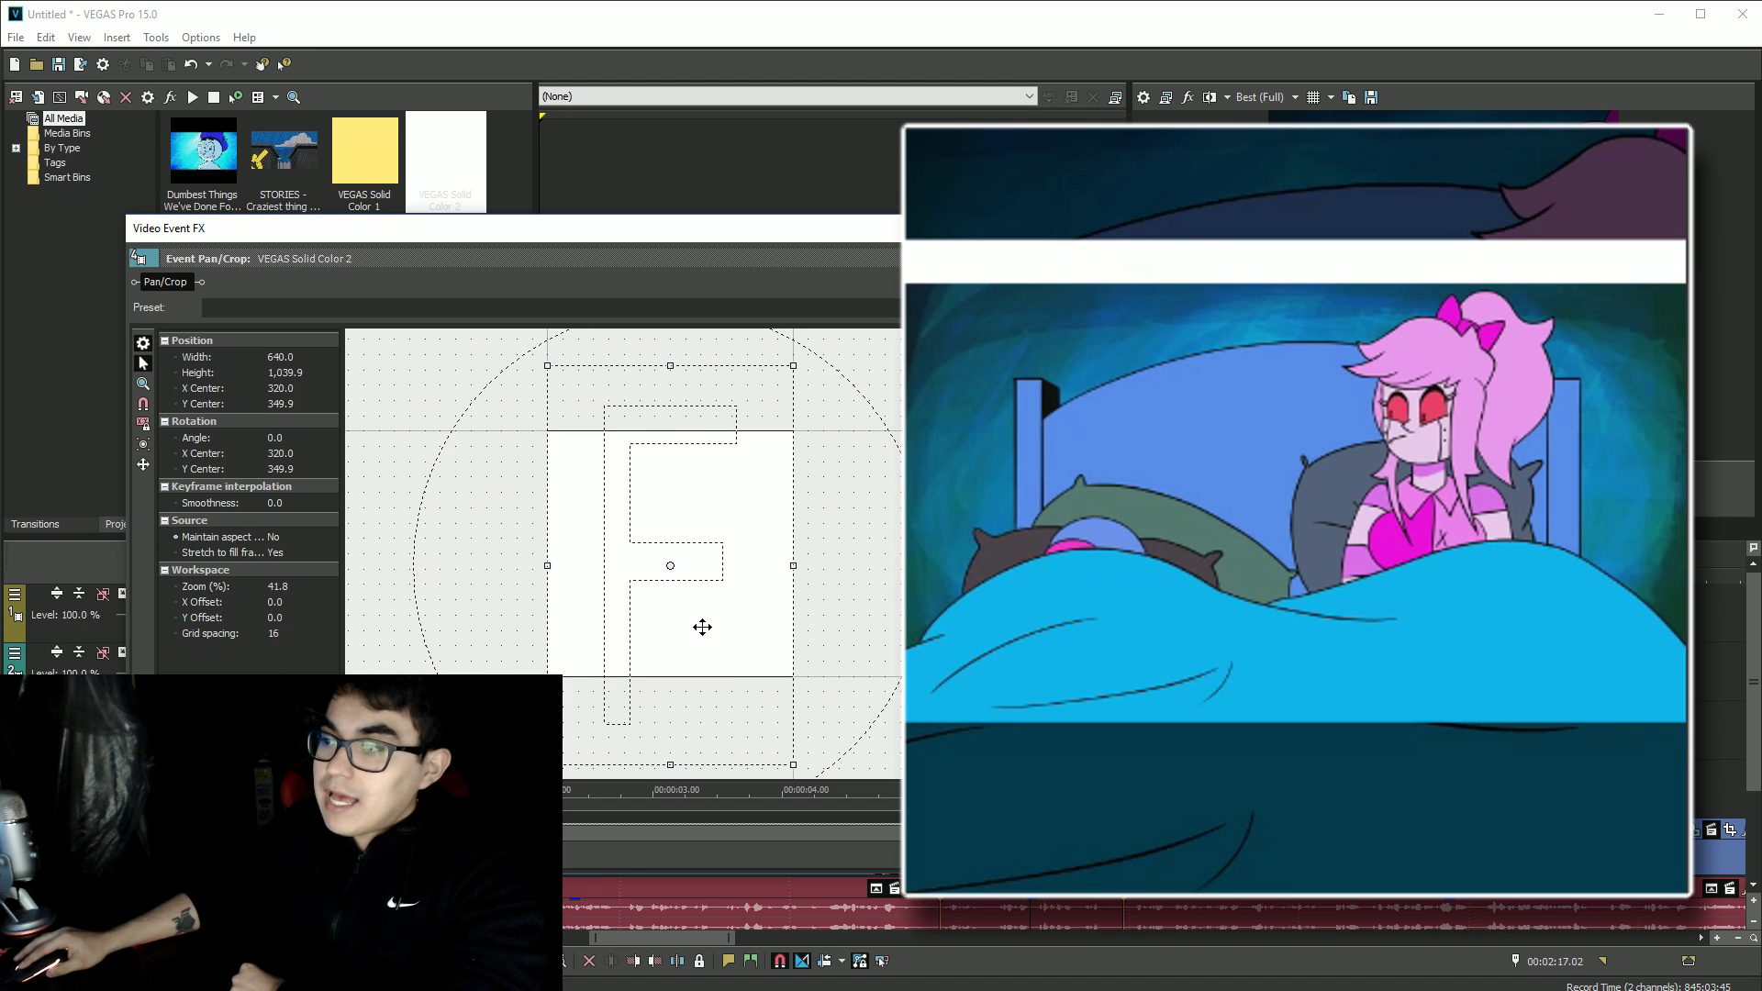
{"action": "mouse_move", "coordinate": [683, 764]}
{"action": "left_mouse_down"}
{"action": "mouse_move", "coordinate": [692, 708]}
{"action": "mouse_move", "coordinate": [693, 732]}
{"action": "left_mouse_up"}
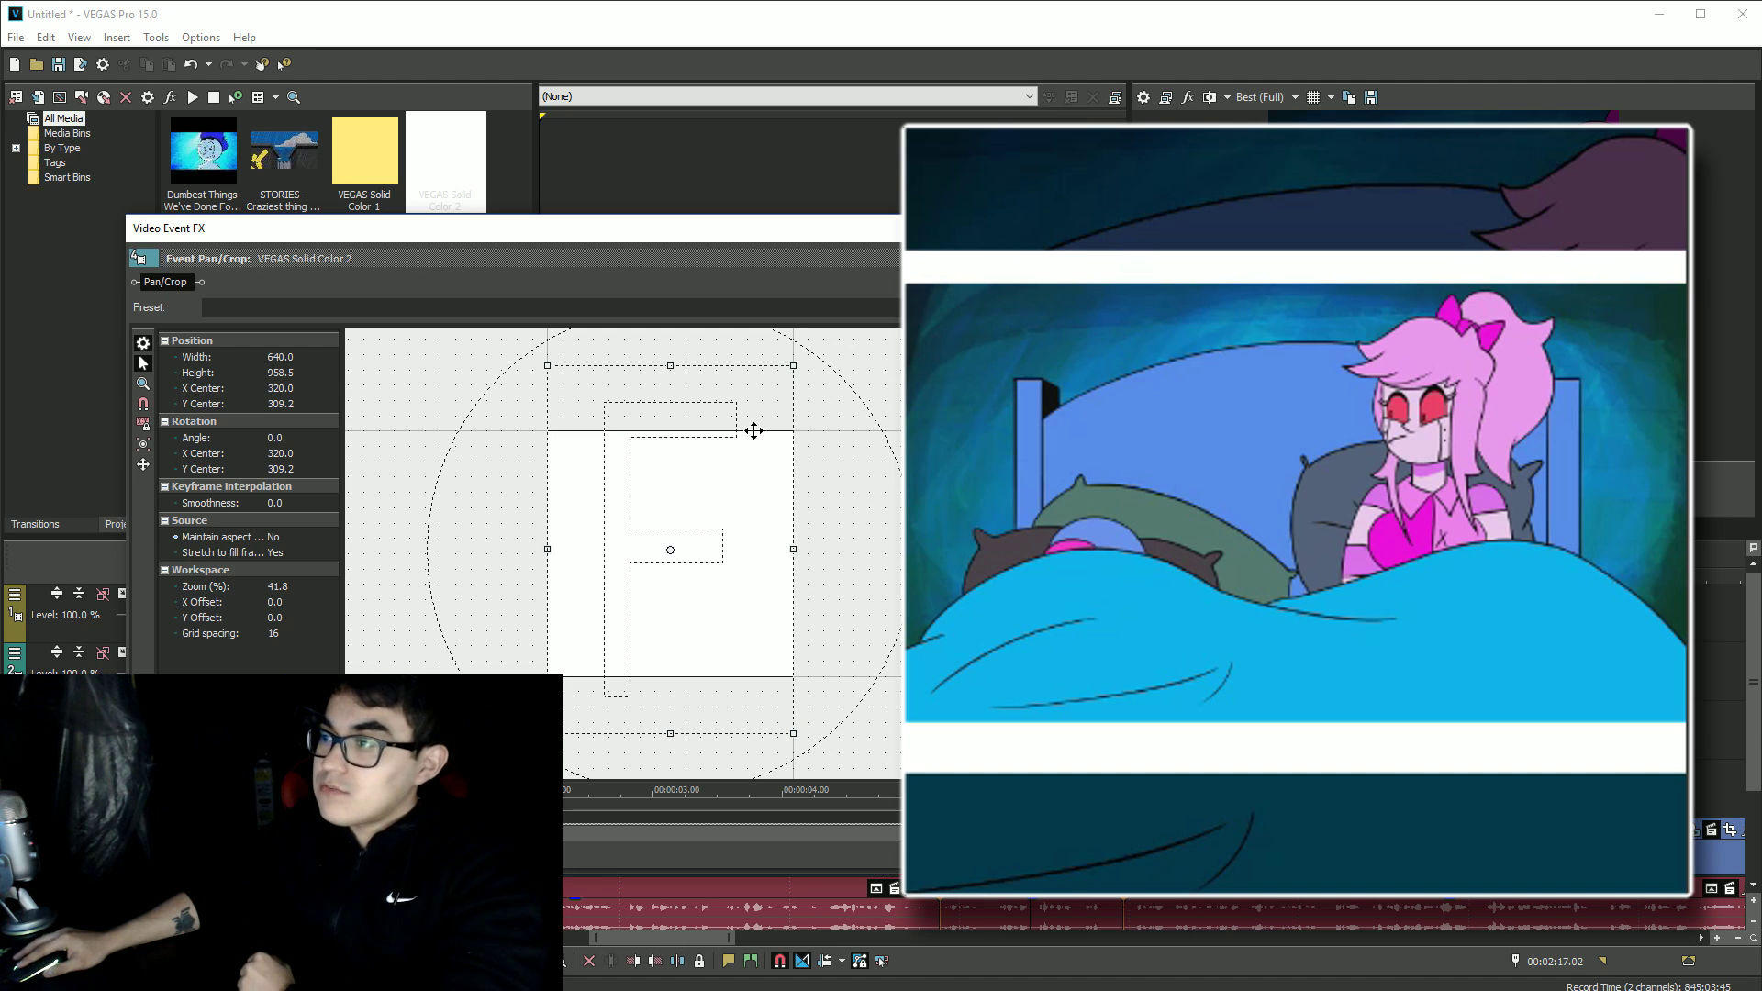
{"action": "left_click_drag", "start_coordinate": [759, 365], "coordinate": [764, 354]}
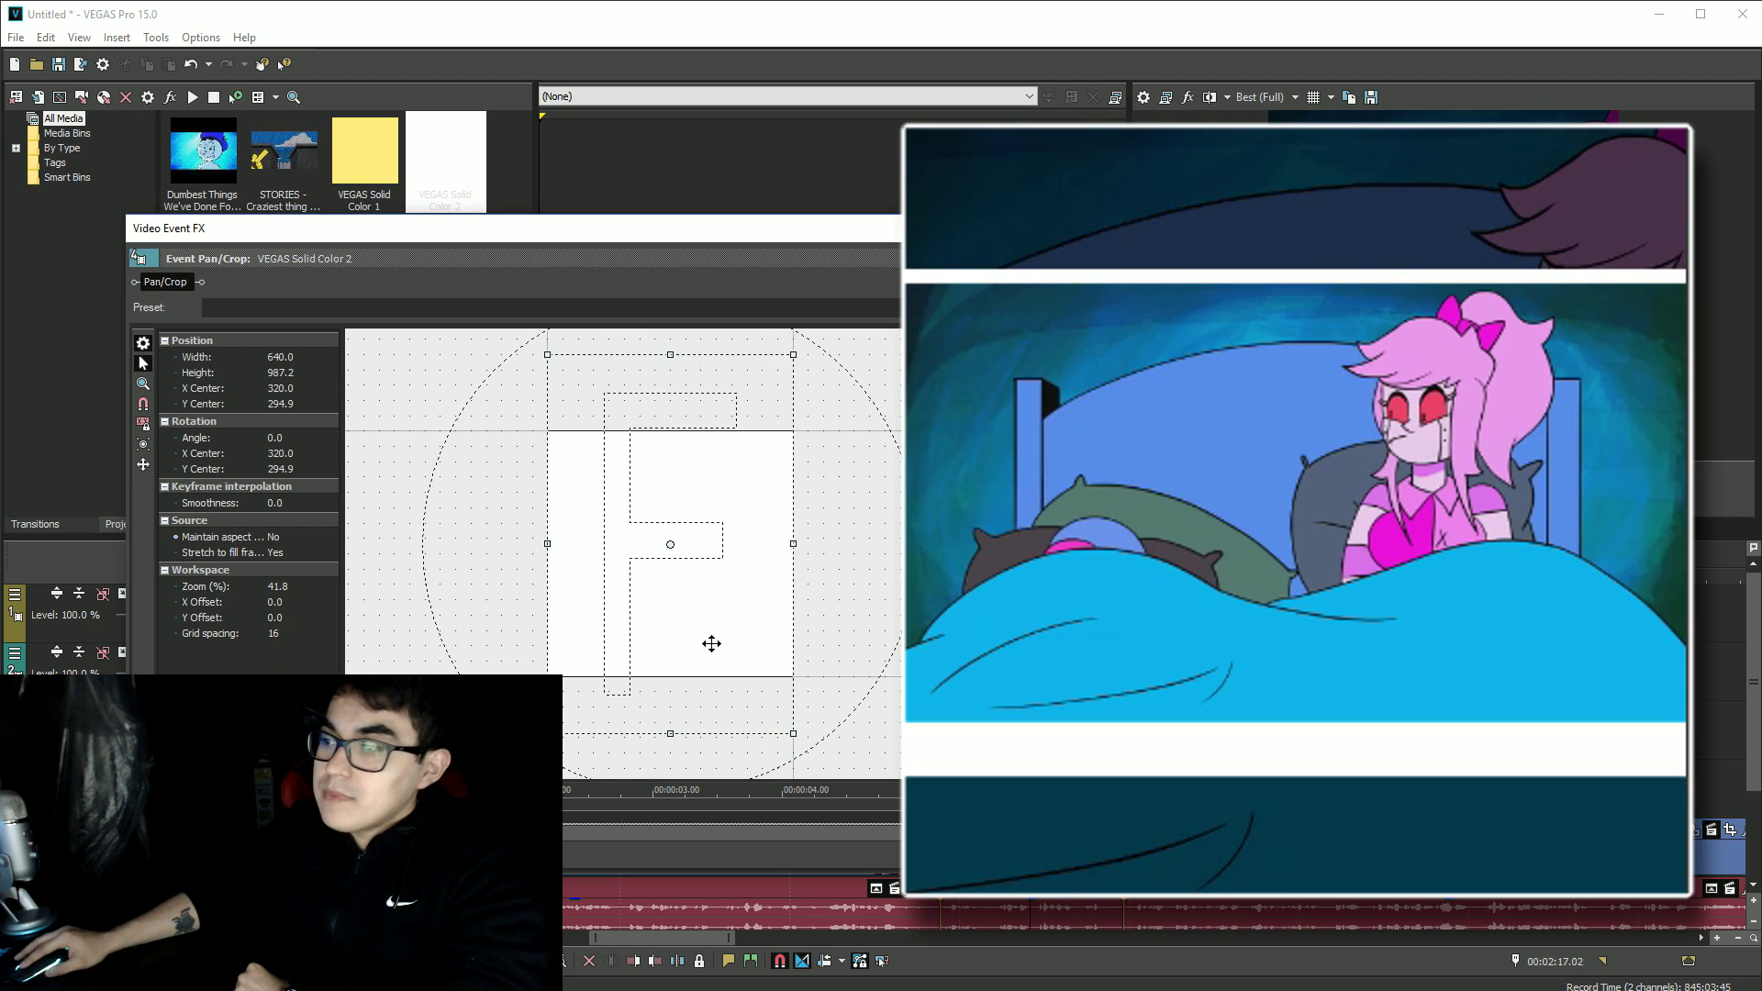
{"action": "left_click_drag", "start_coordinate": [686, 717], "coordinate": [687, 766]}
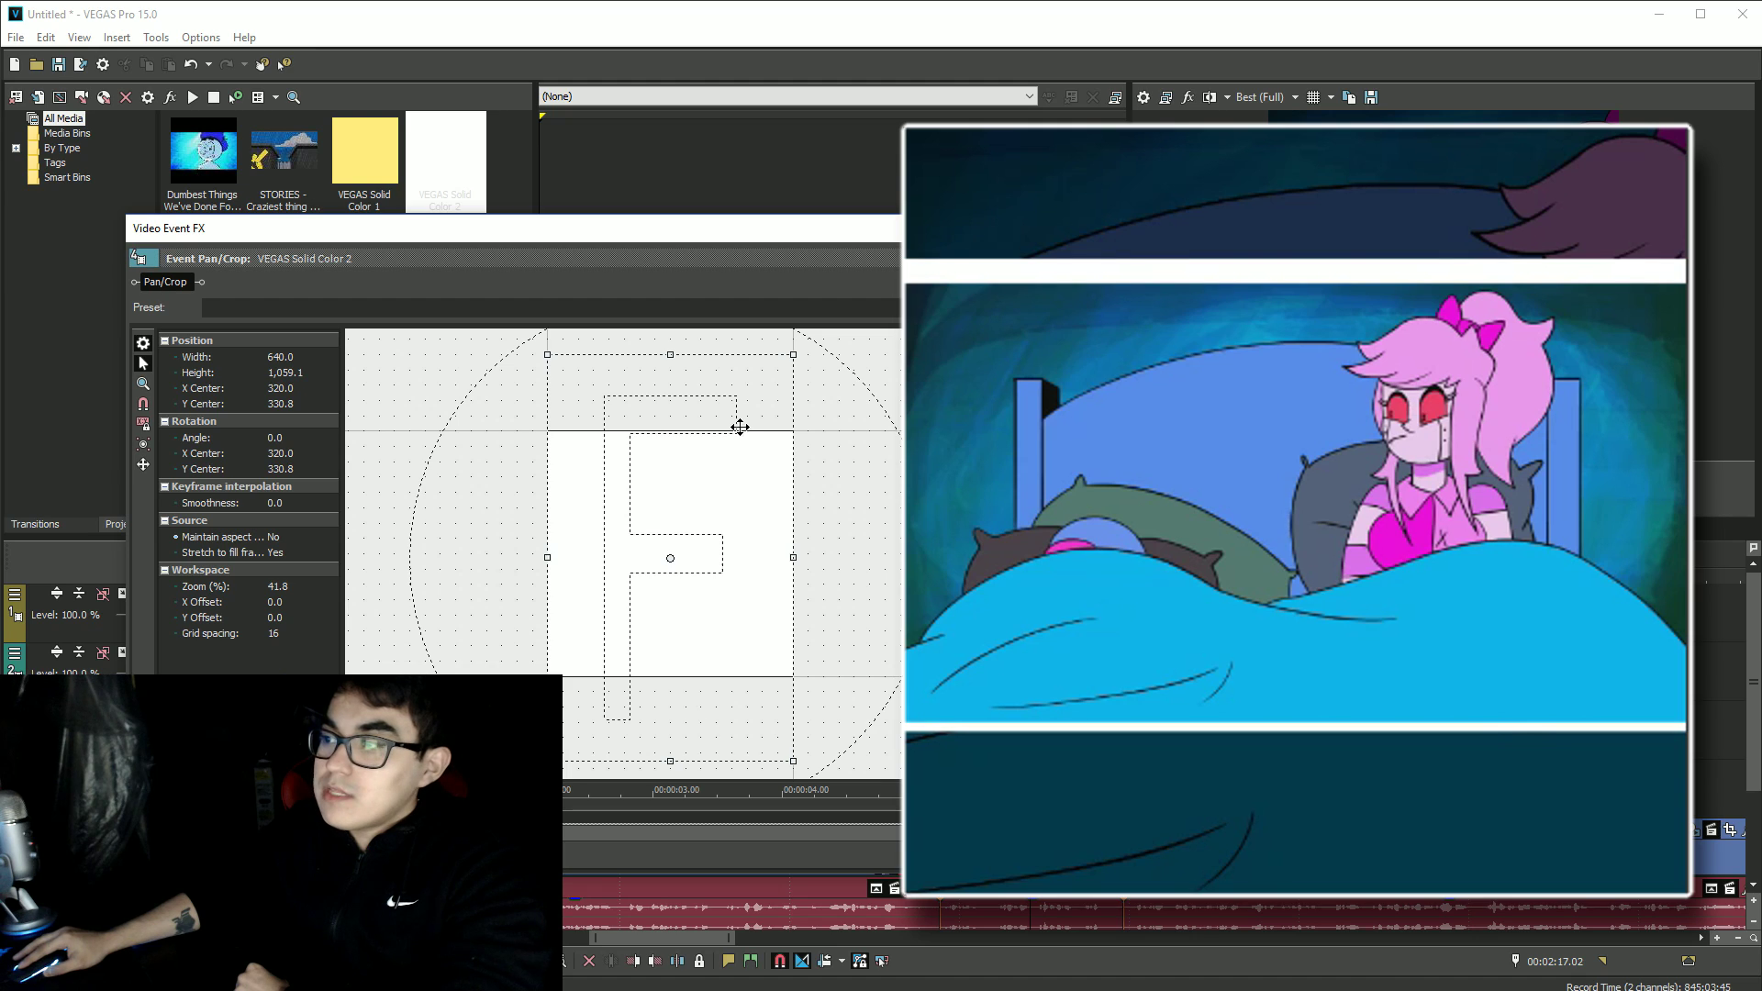
{"action": "left_click_drag", "start_coordinate": [751, 346], "coordinate": [750, 345]}
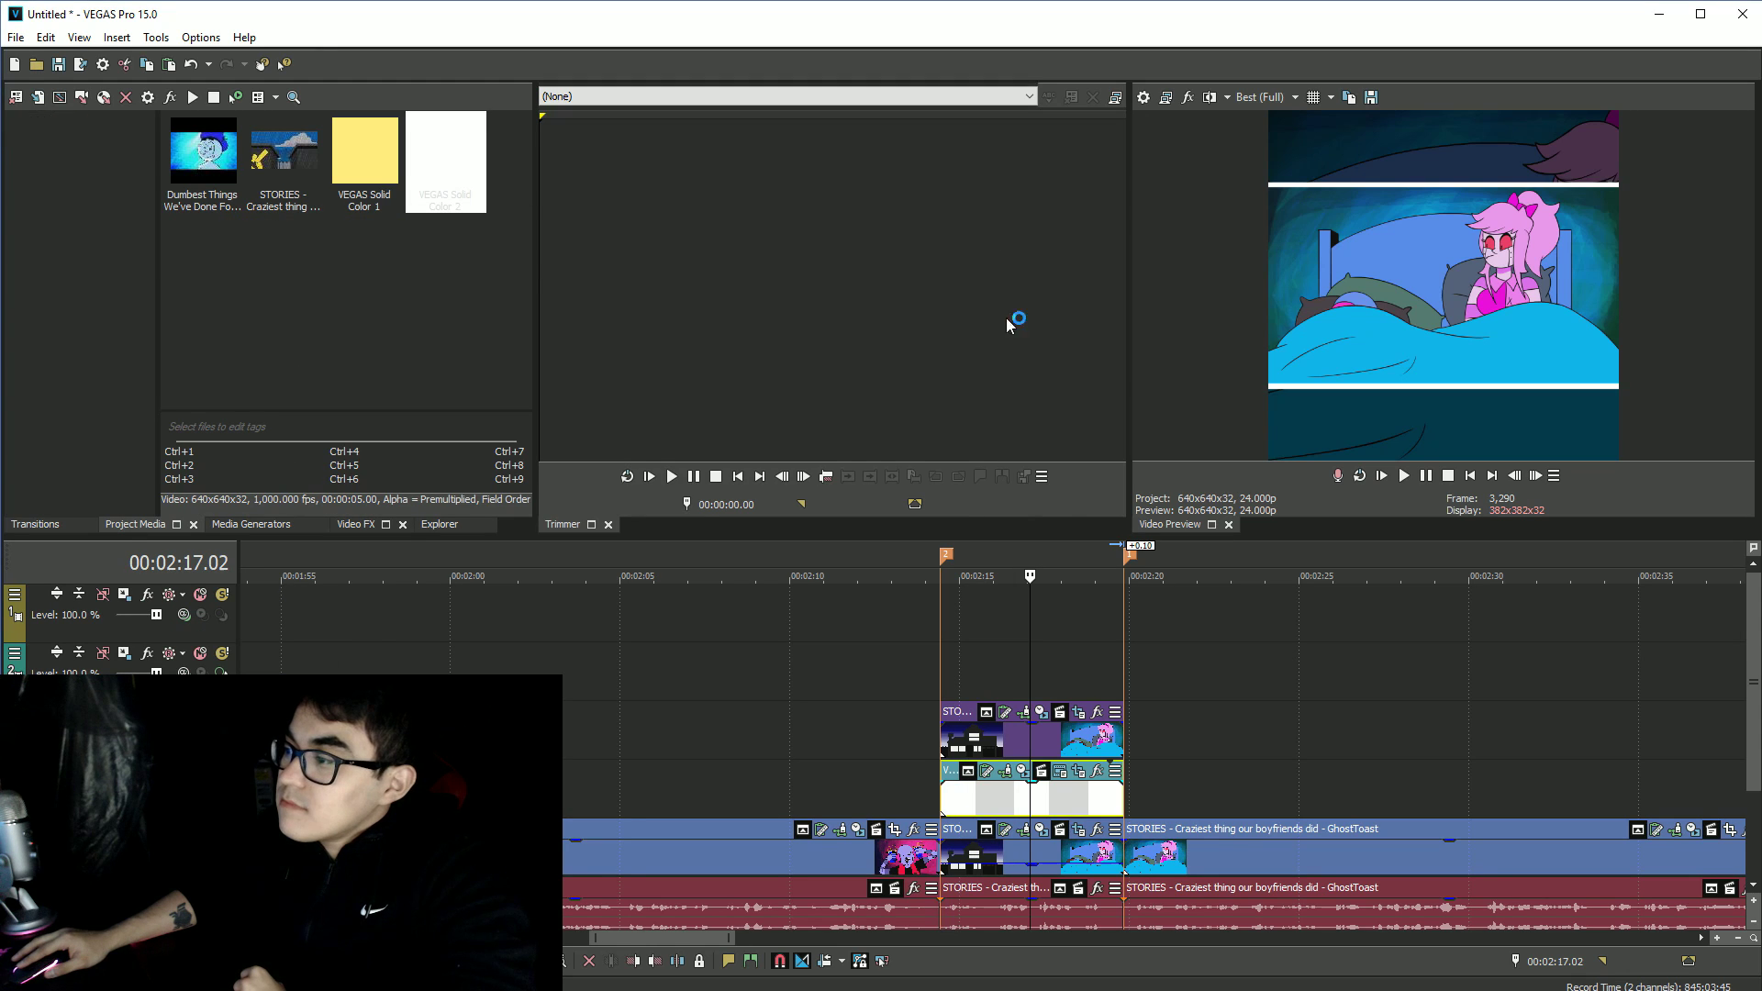
Check the square composition with its white lines at several points between markers 2 and 1
{"action": "left_click", "coordinate": [1033, 681]}
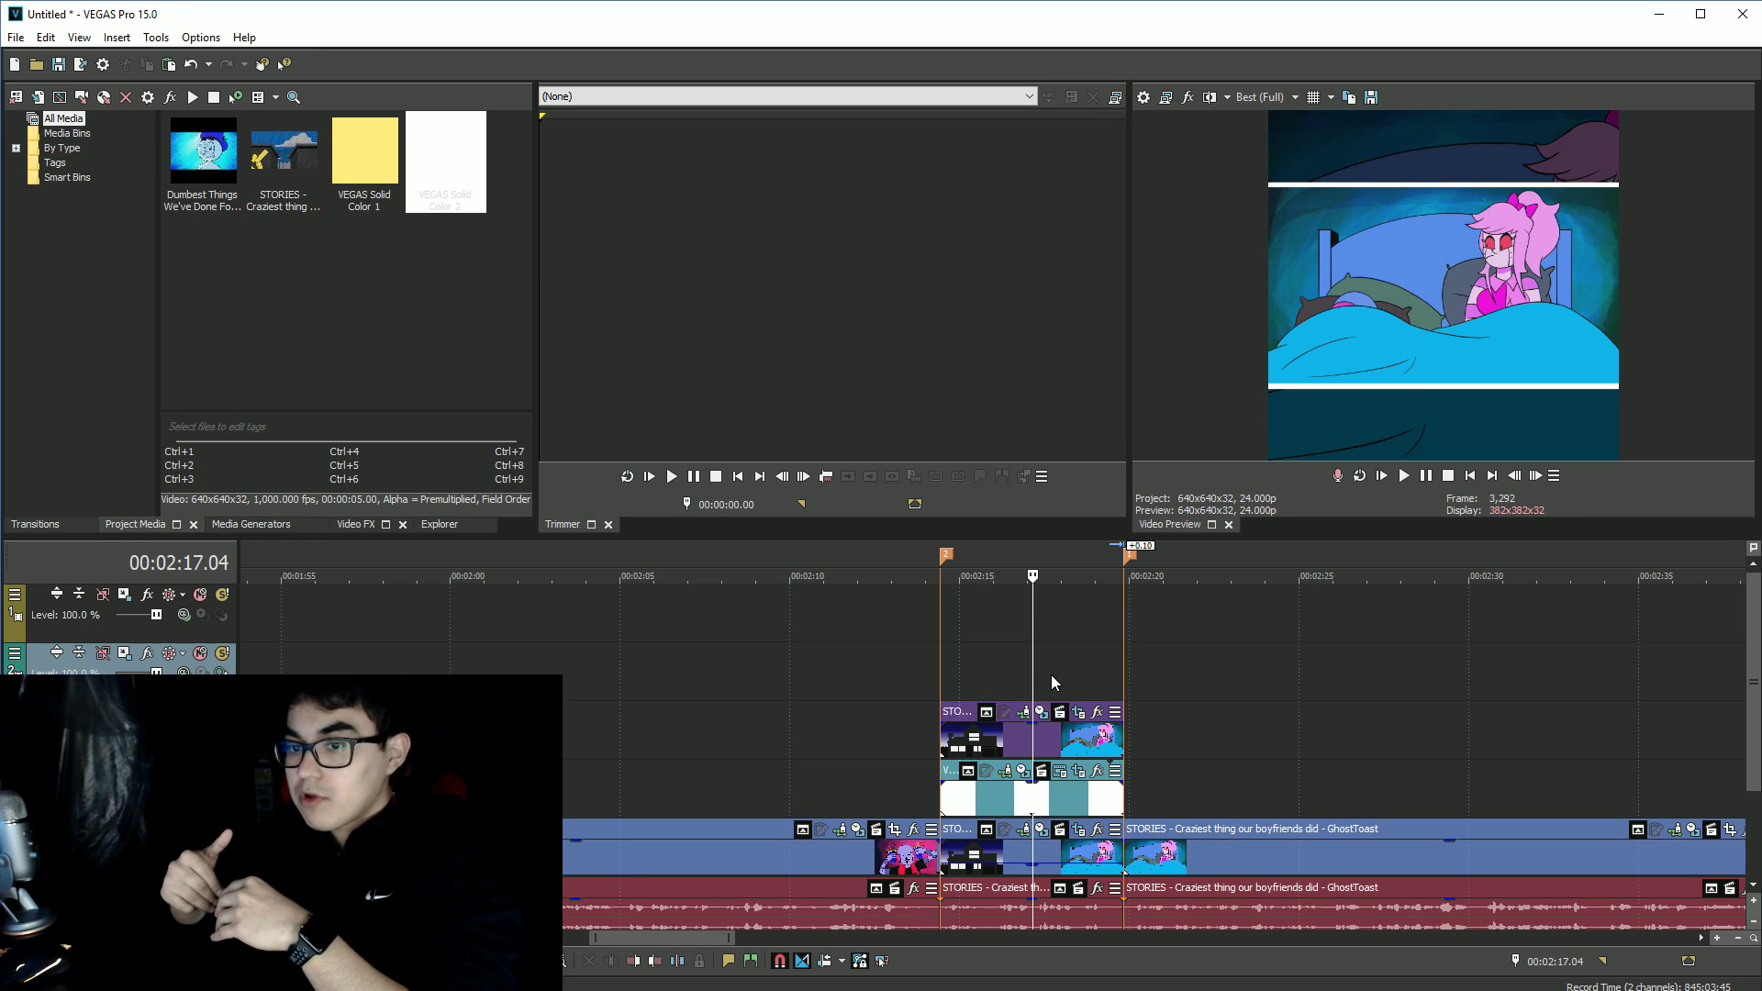
{"action": "left_click", "coordinate": [956, 615]}
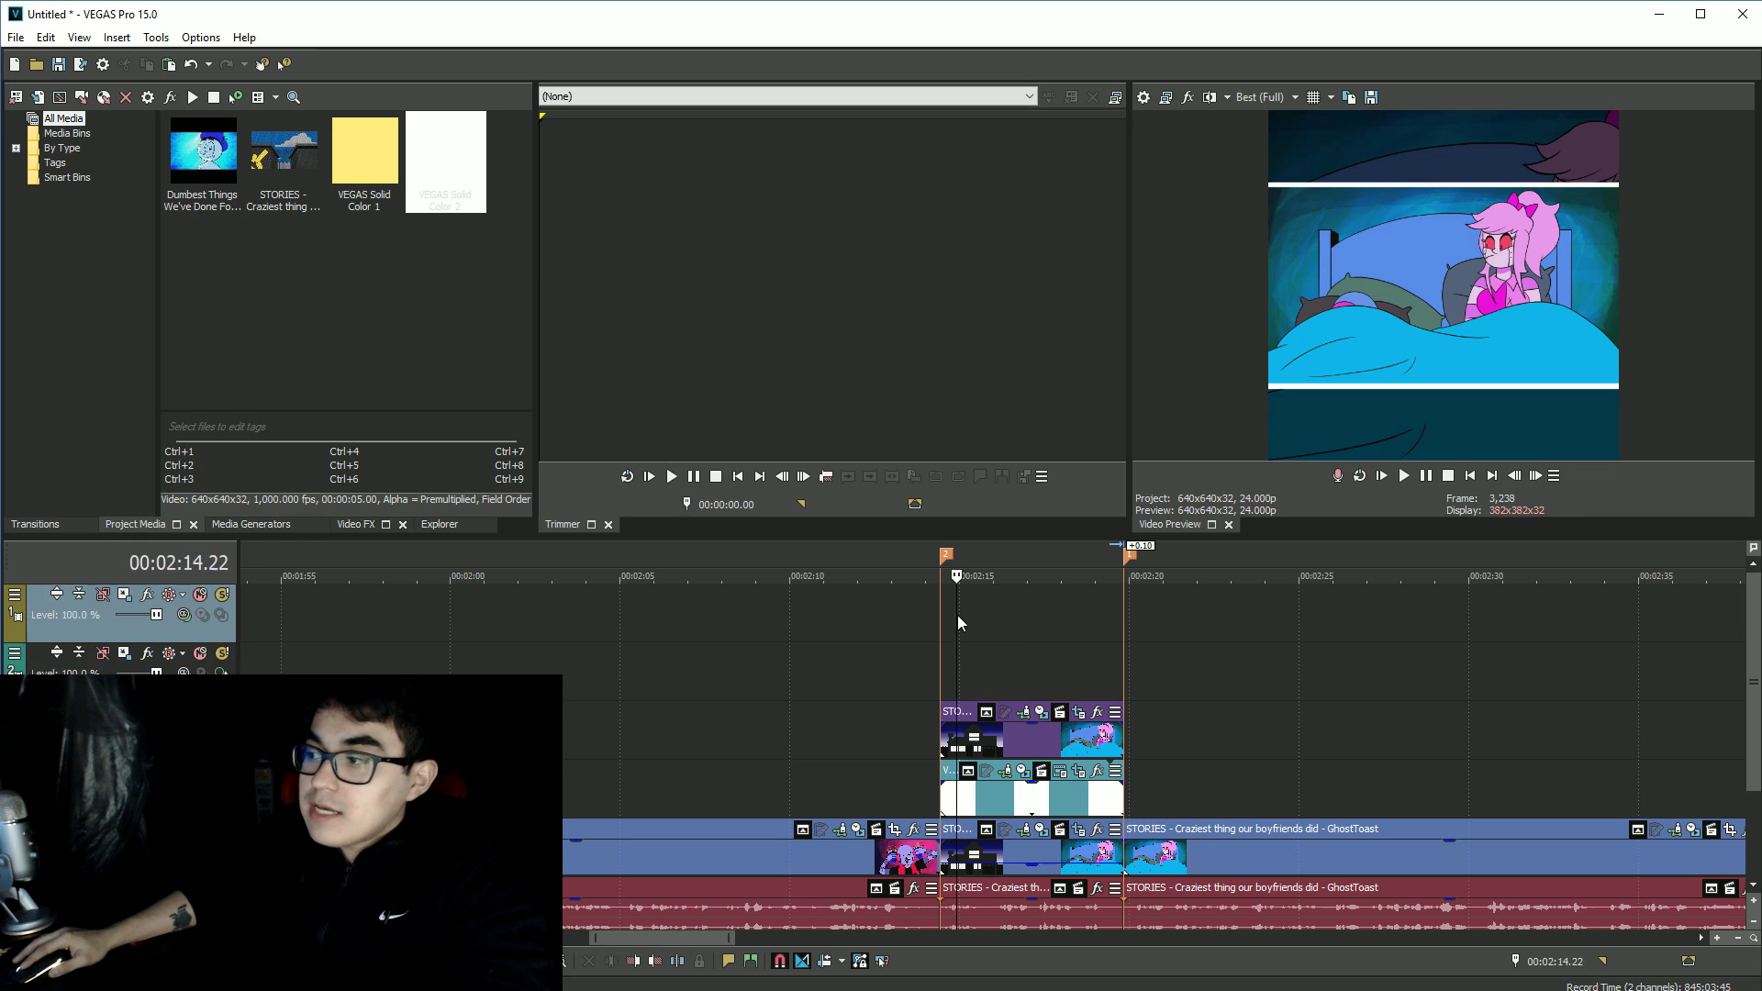
{"action": "left_click", "coordinate": [978, 663]}
{"action": "left_click", "coordinate": [991, 663]}
{"action": "left_click", "coordinate": [1000, 688]}
{"action": "left_click", "coordinate": [992, 670]}
{"action": "left_click", "coordinate": [1029, 668]}
{"action": "left_click", "coordinate": [1042, 669]}
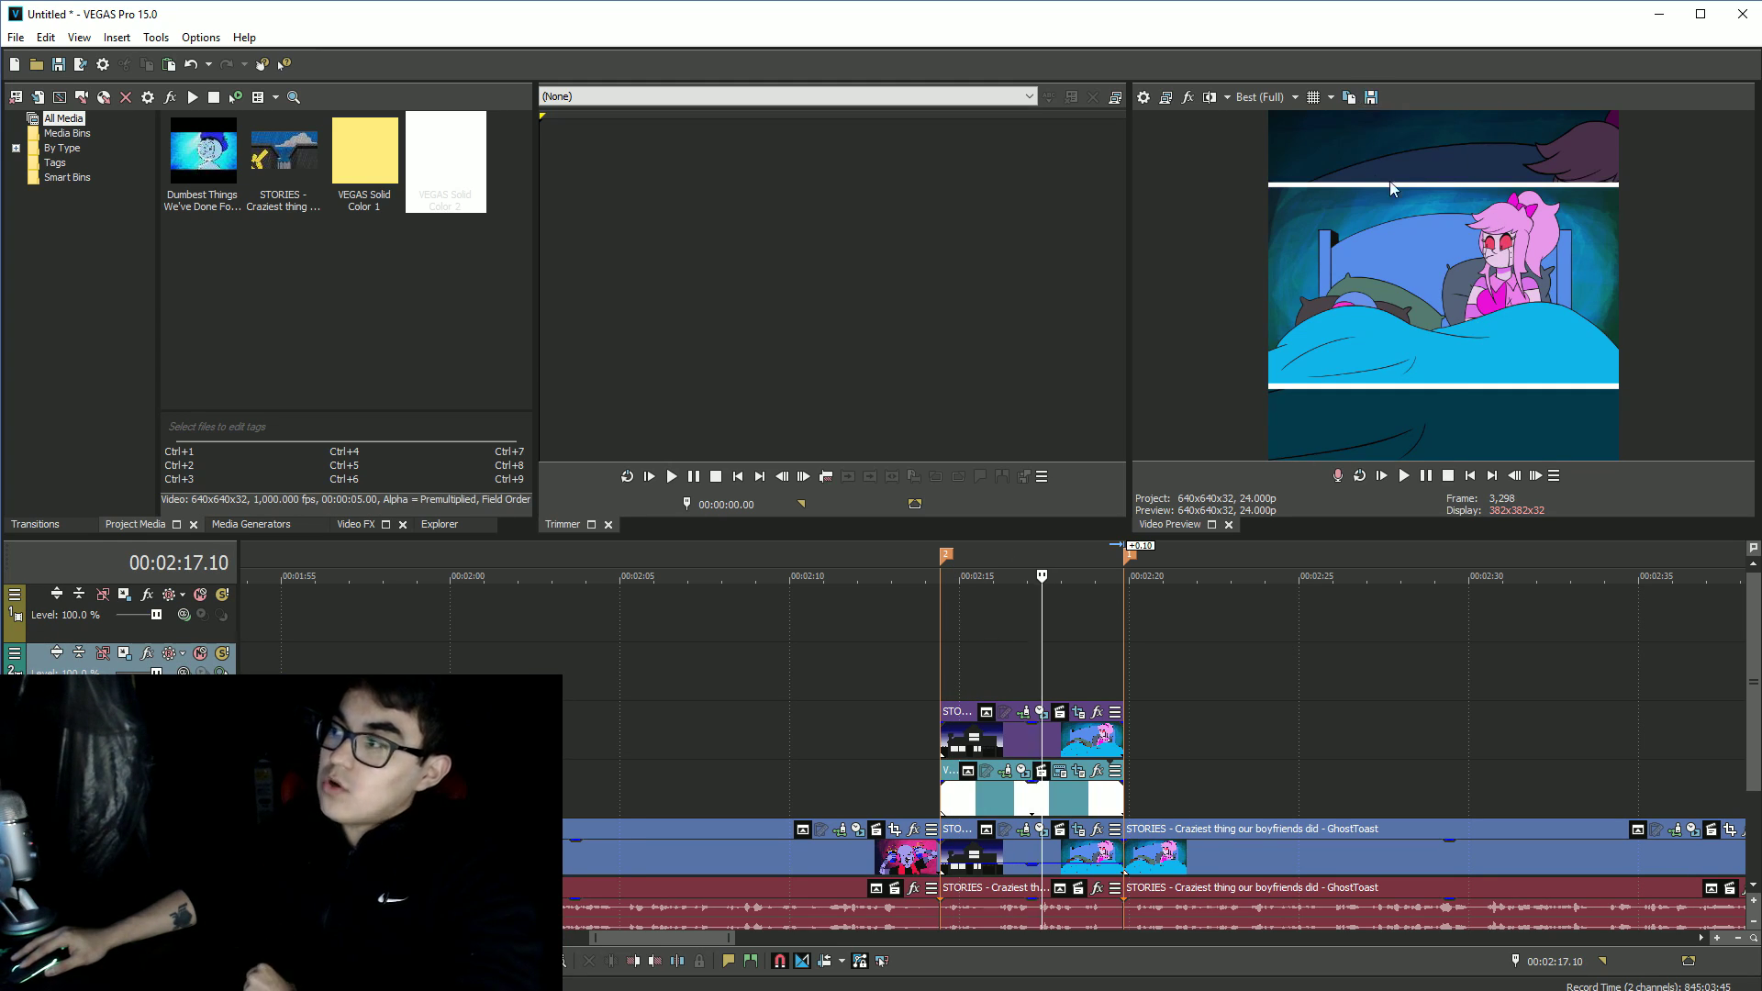
Insert a VEGAS ProType Titler event at marker 2 on the empty track above the masked clip
{"action": "left_click", "coordinate": [944, 677]}
{"action": "right_click", "coordinate": [979, 671]}
{"action": "left_click", "coordinate": [1083, 988]}
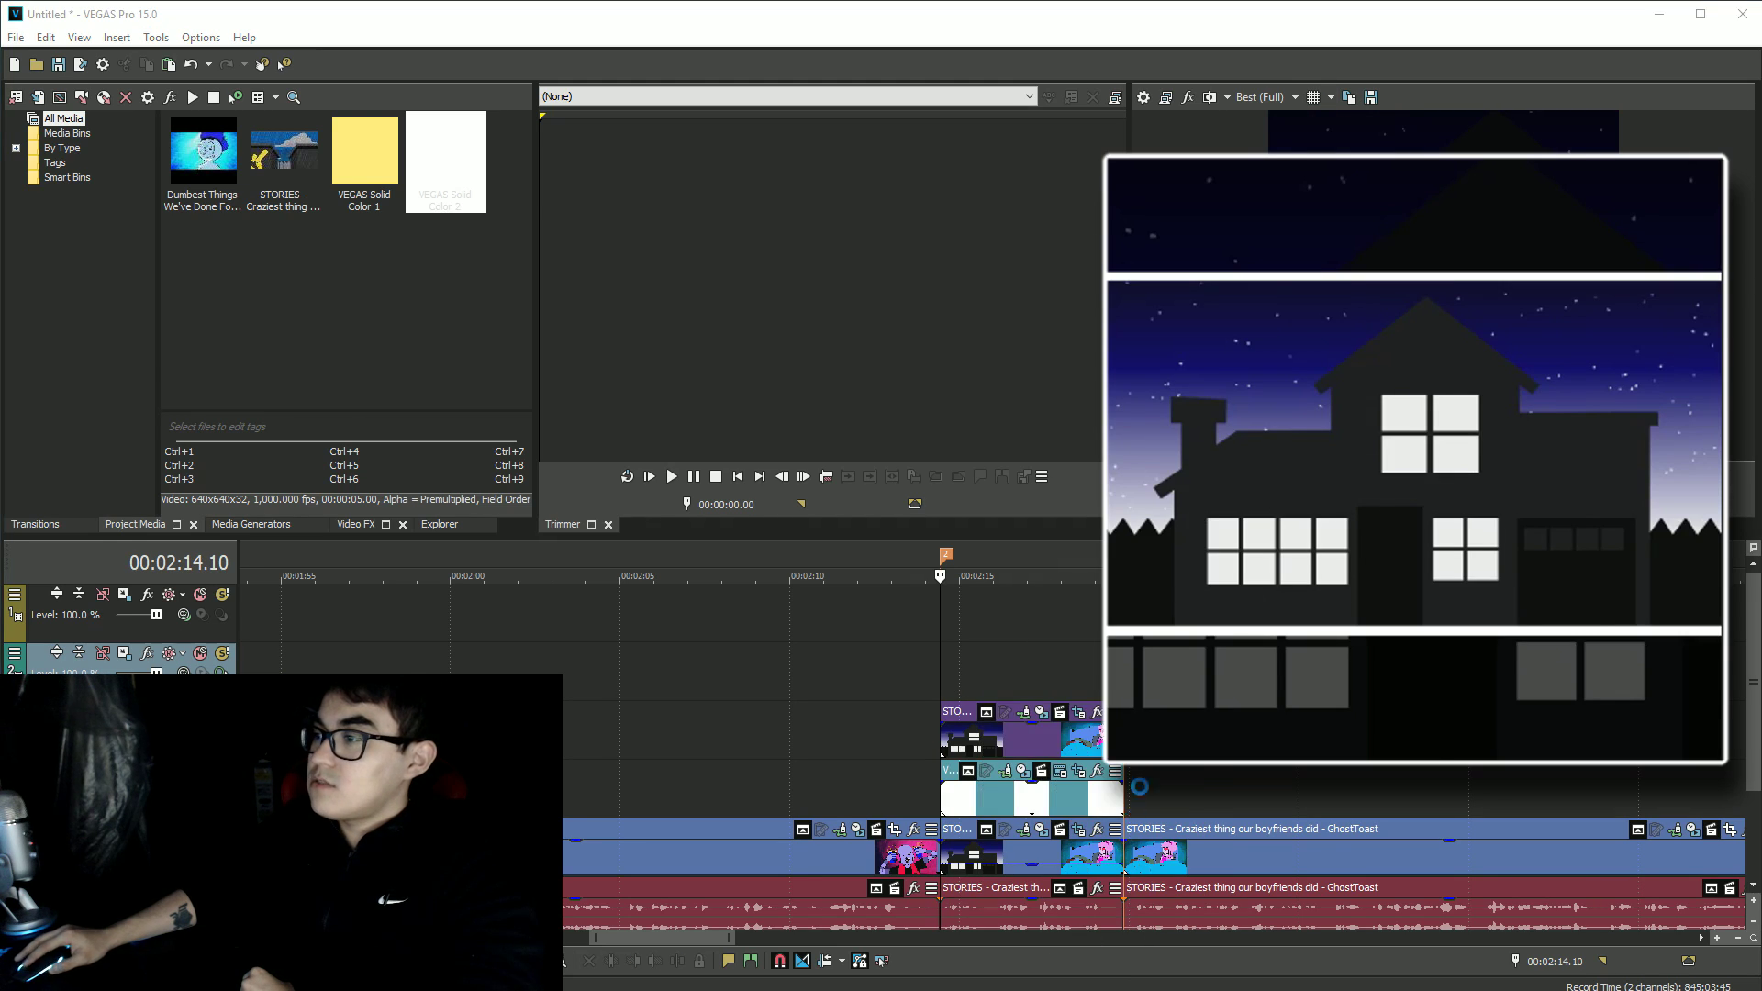
{"action": "double_click", "coordinate": [587, 578]}
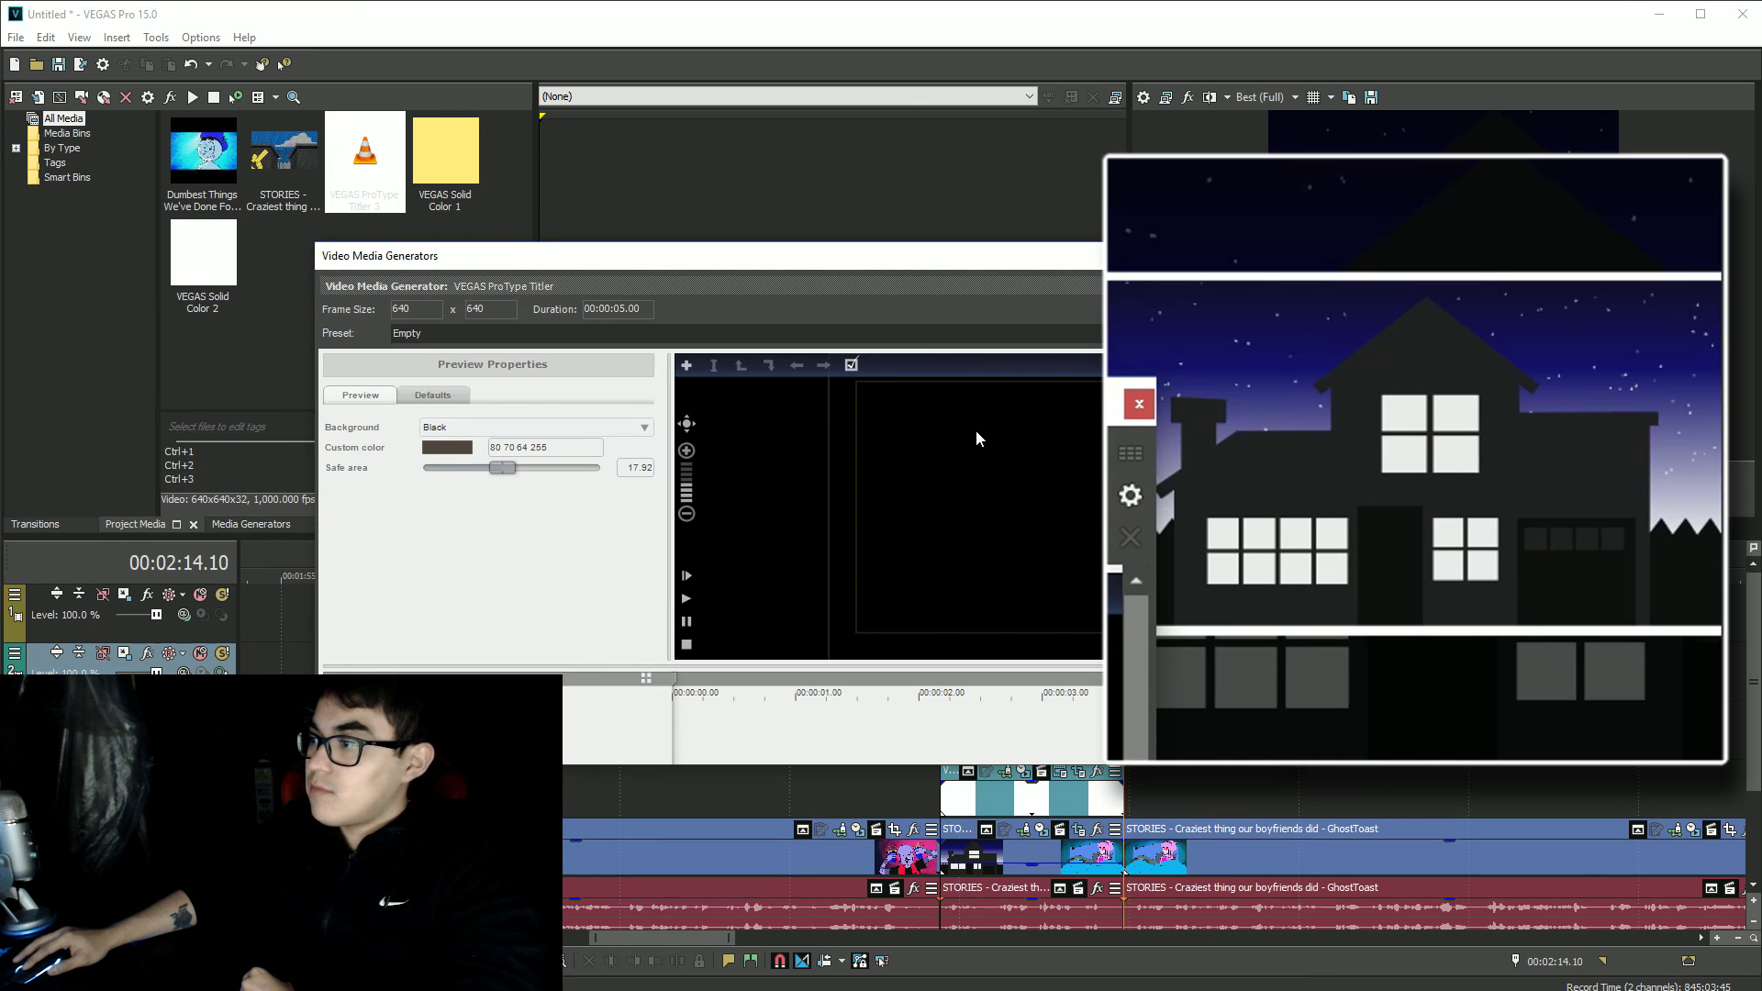
Add a text block near the upper edge of the title frame reading "Thanks for watching!"
{"action": "double_click", "coordinate": [990, 412]}
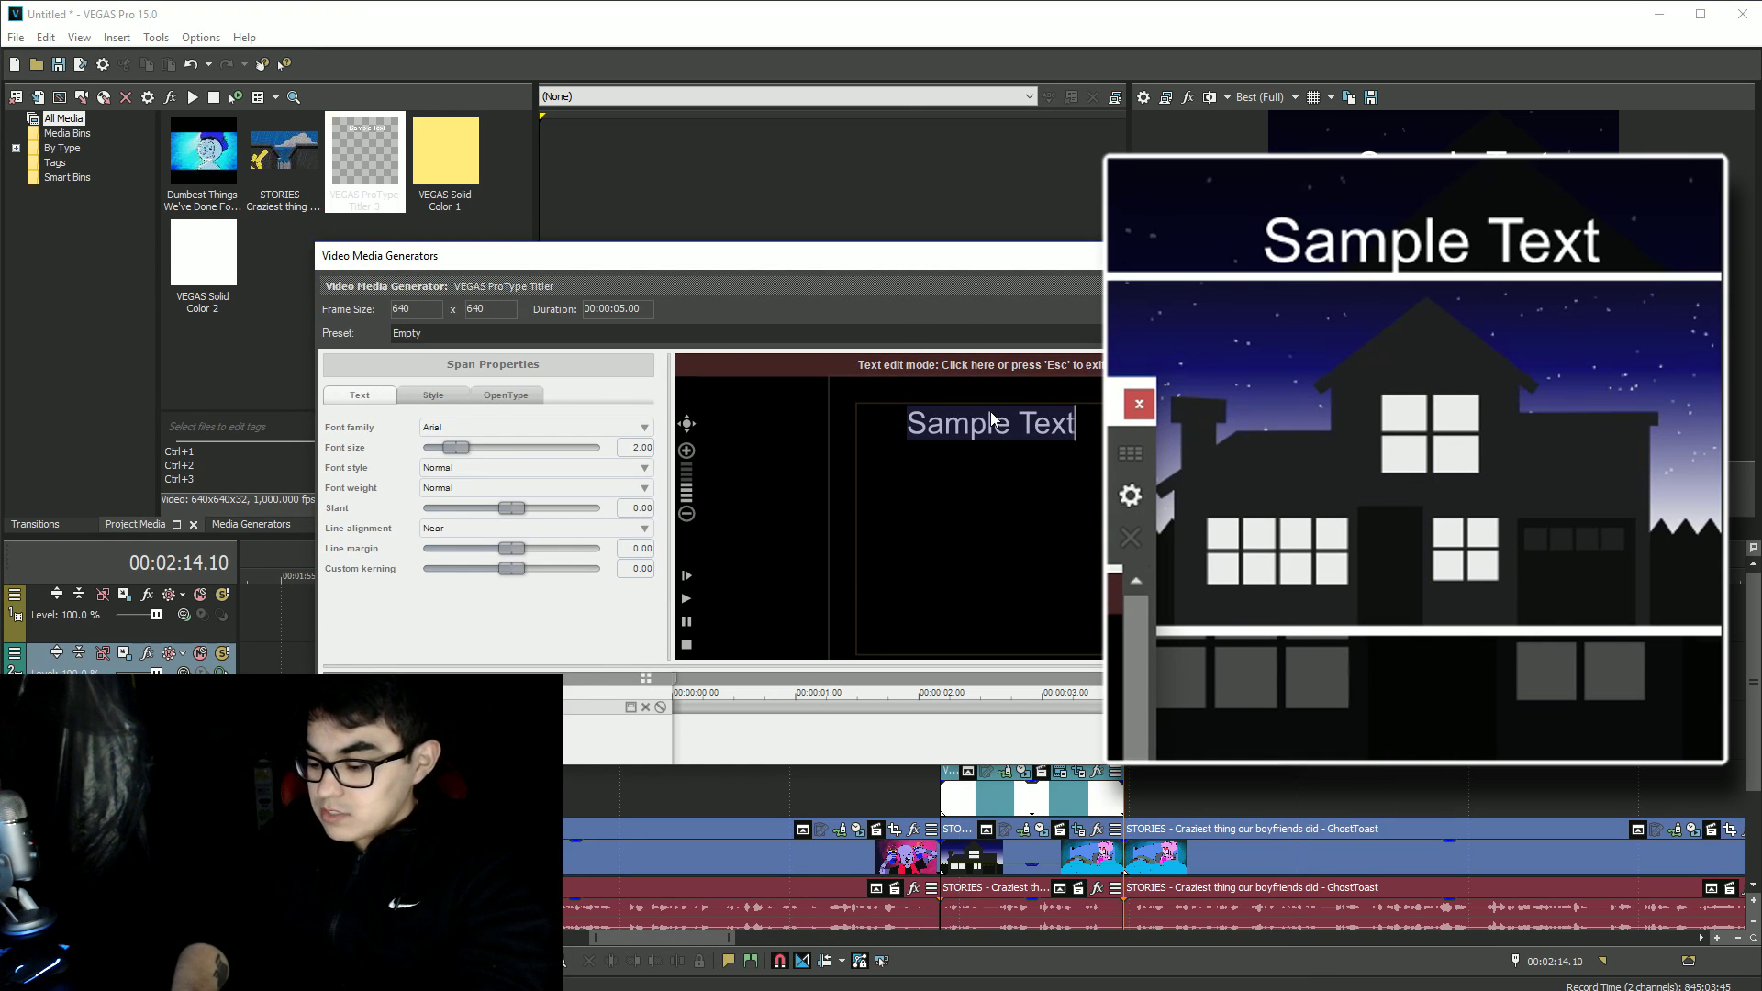
{"action": "type", "text": "Thanks for Wat"}
{"action": "key", "text": "BackSpace"}
{"action": "key", "text": "BackSpace"}
{"action": "key", "text": "BackSpace"}
{"action": "type", "text": "watching!"}
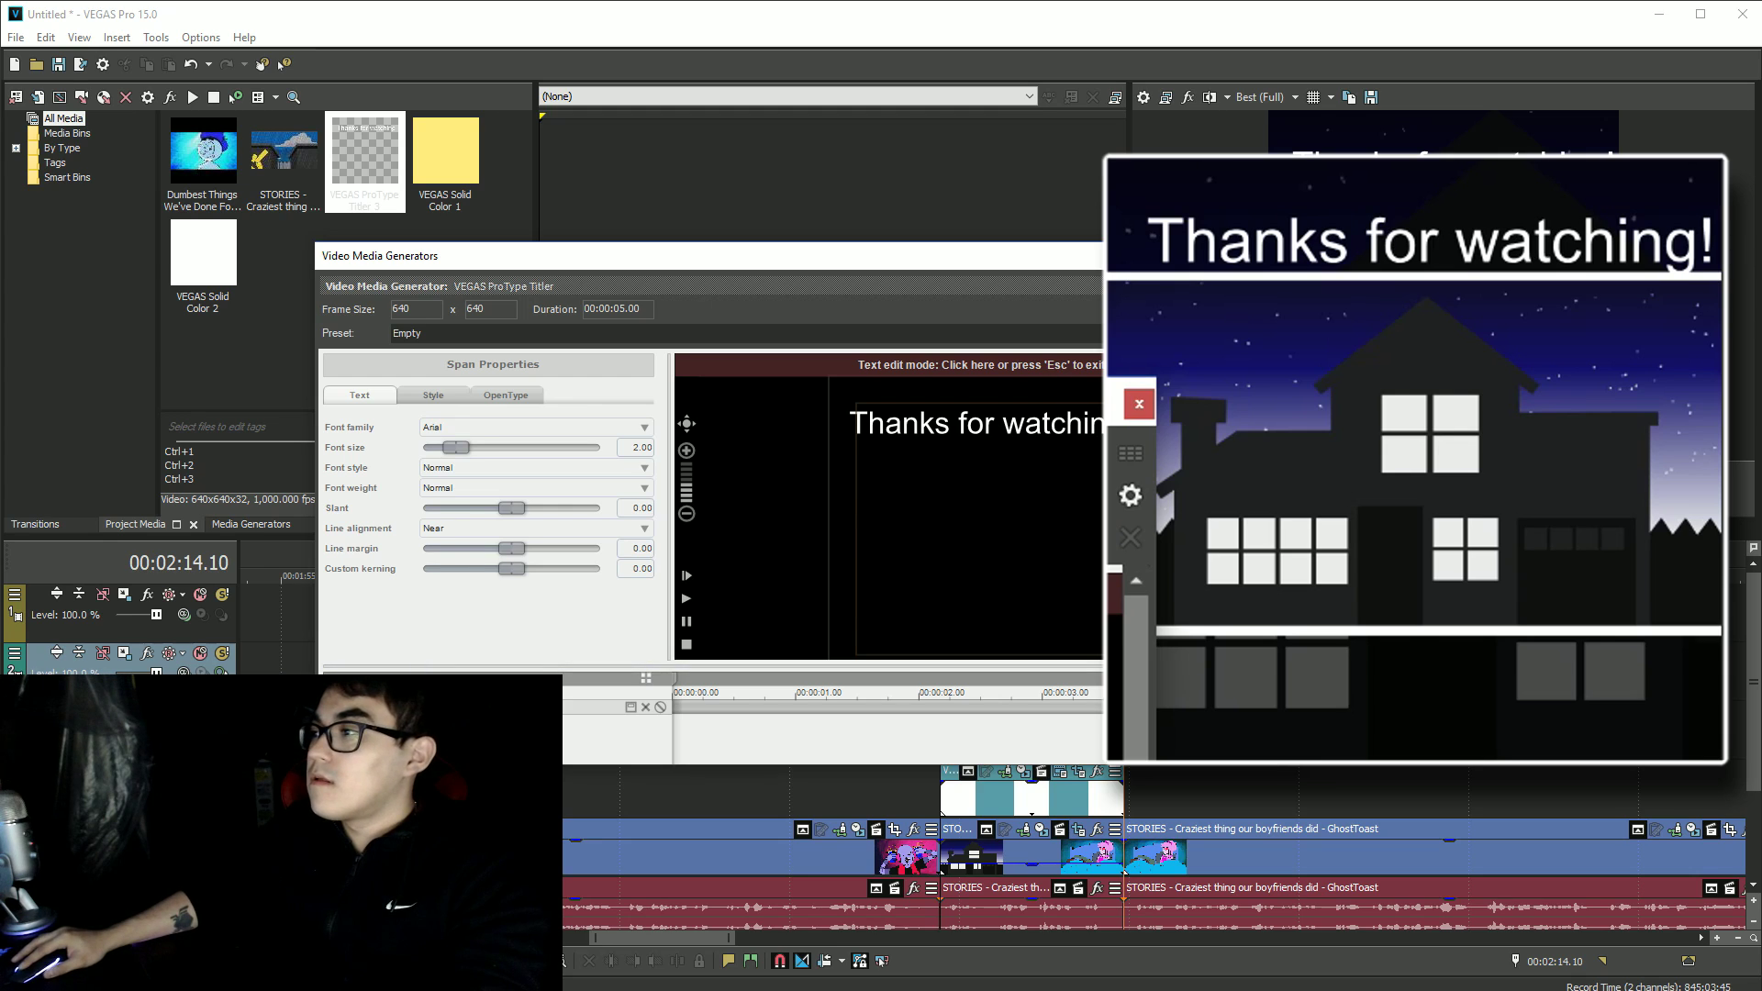
Scale the "Thanks for watching!" text to about 0.68 and center it in the dark band above the upper white line
{"action": "key", "text": "Escape"}
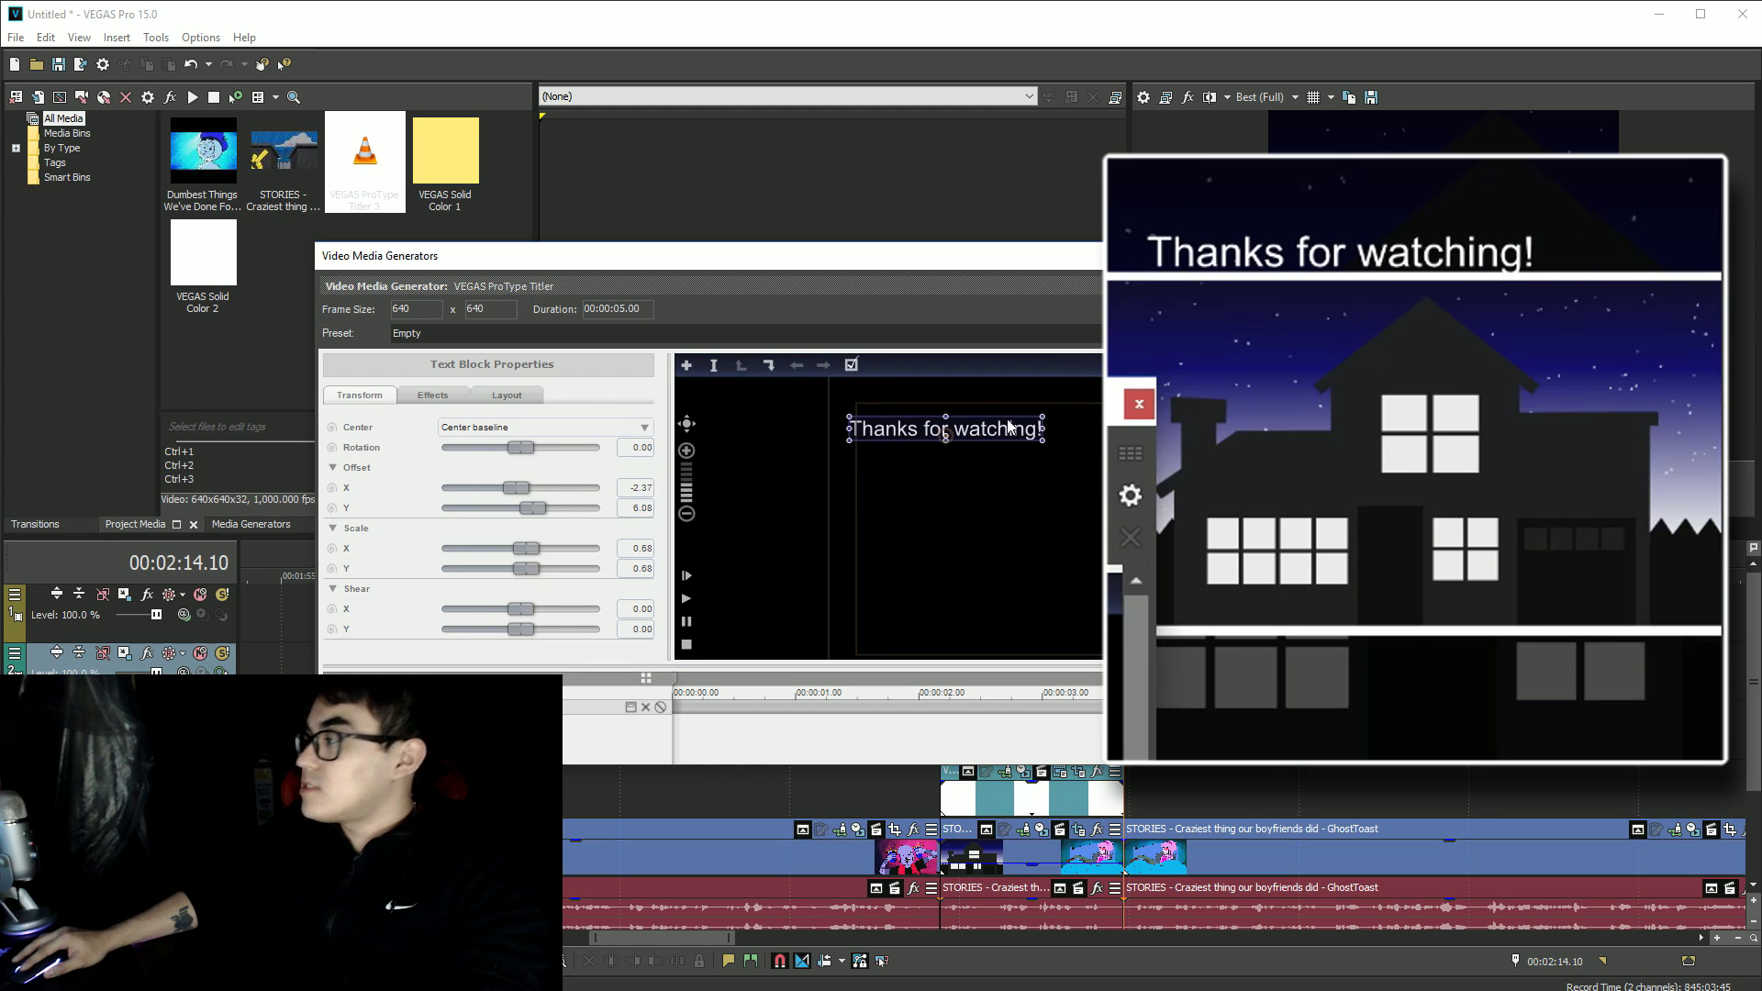
{"action": "left_click_drag", "start_coordinate": [1007, 426], "coordinate": [1049, 403]}
{"action": "left_click", "coordinate": [1136, 406]}
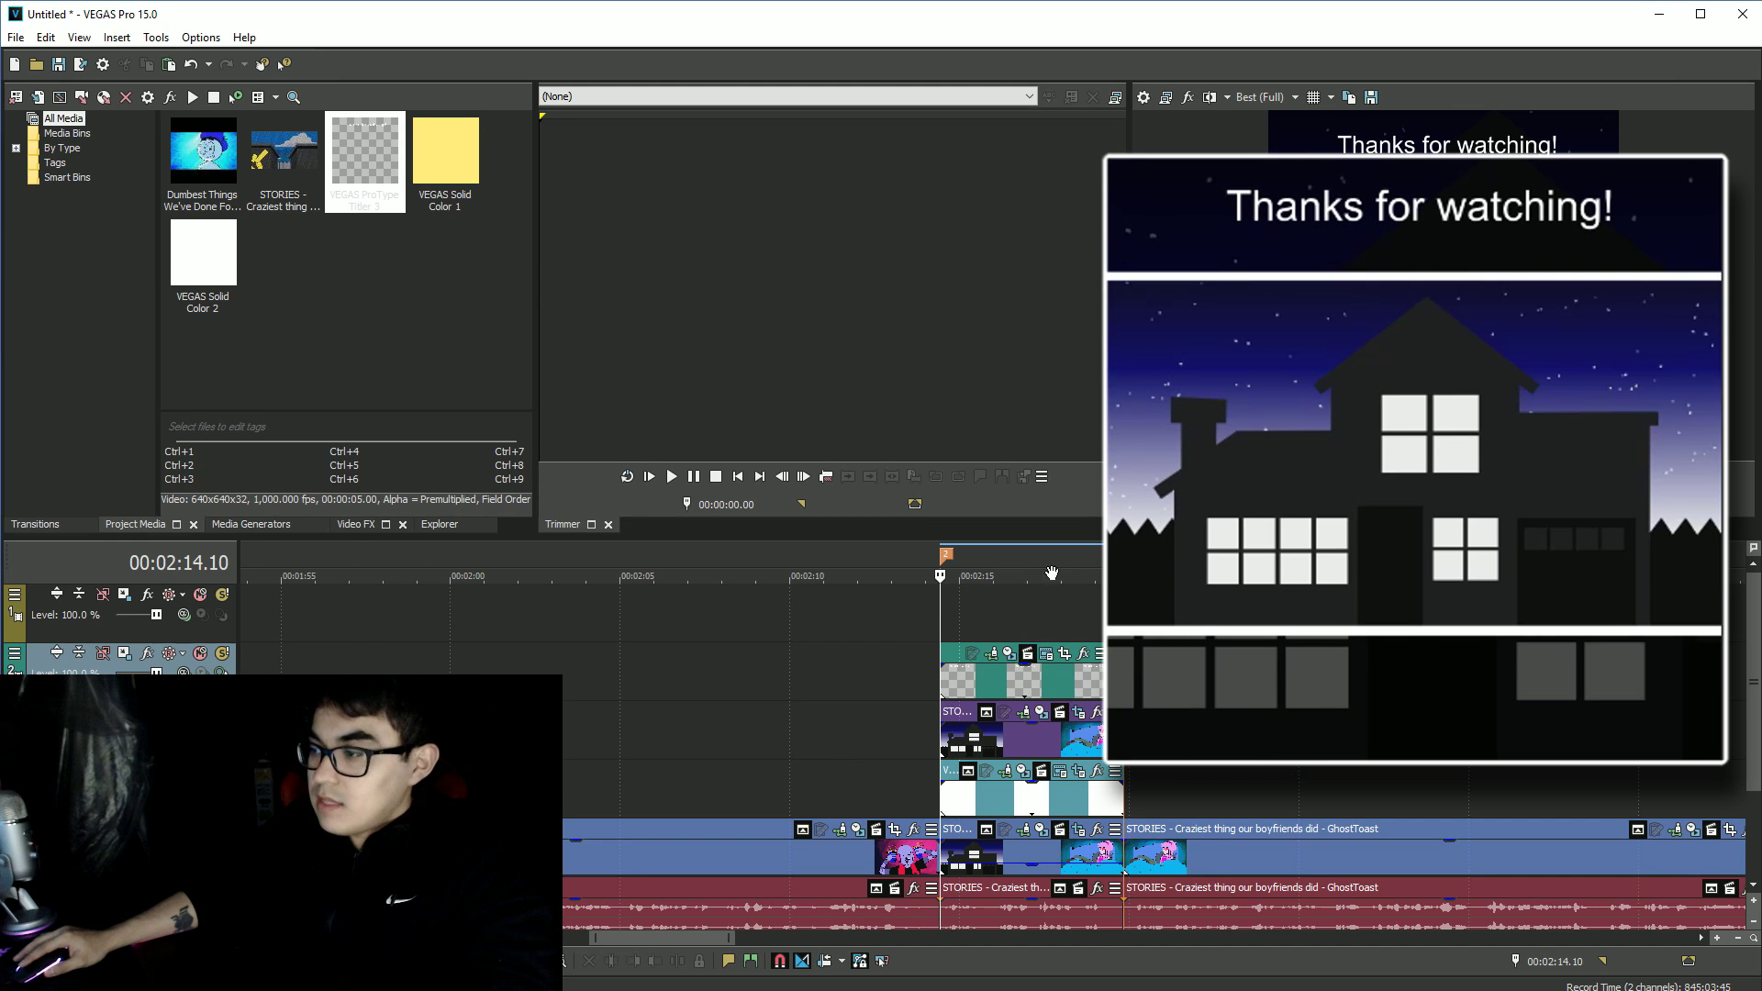
Insert a second VEGAS ProType Titler event at marker 2 on the empty track above the first title
{"action": "right_click", "coordinate": [984, 599]}
{"action": "left_click", "coordinate": [1051, 943]}
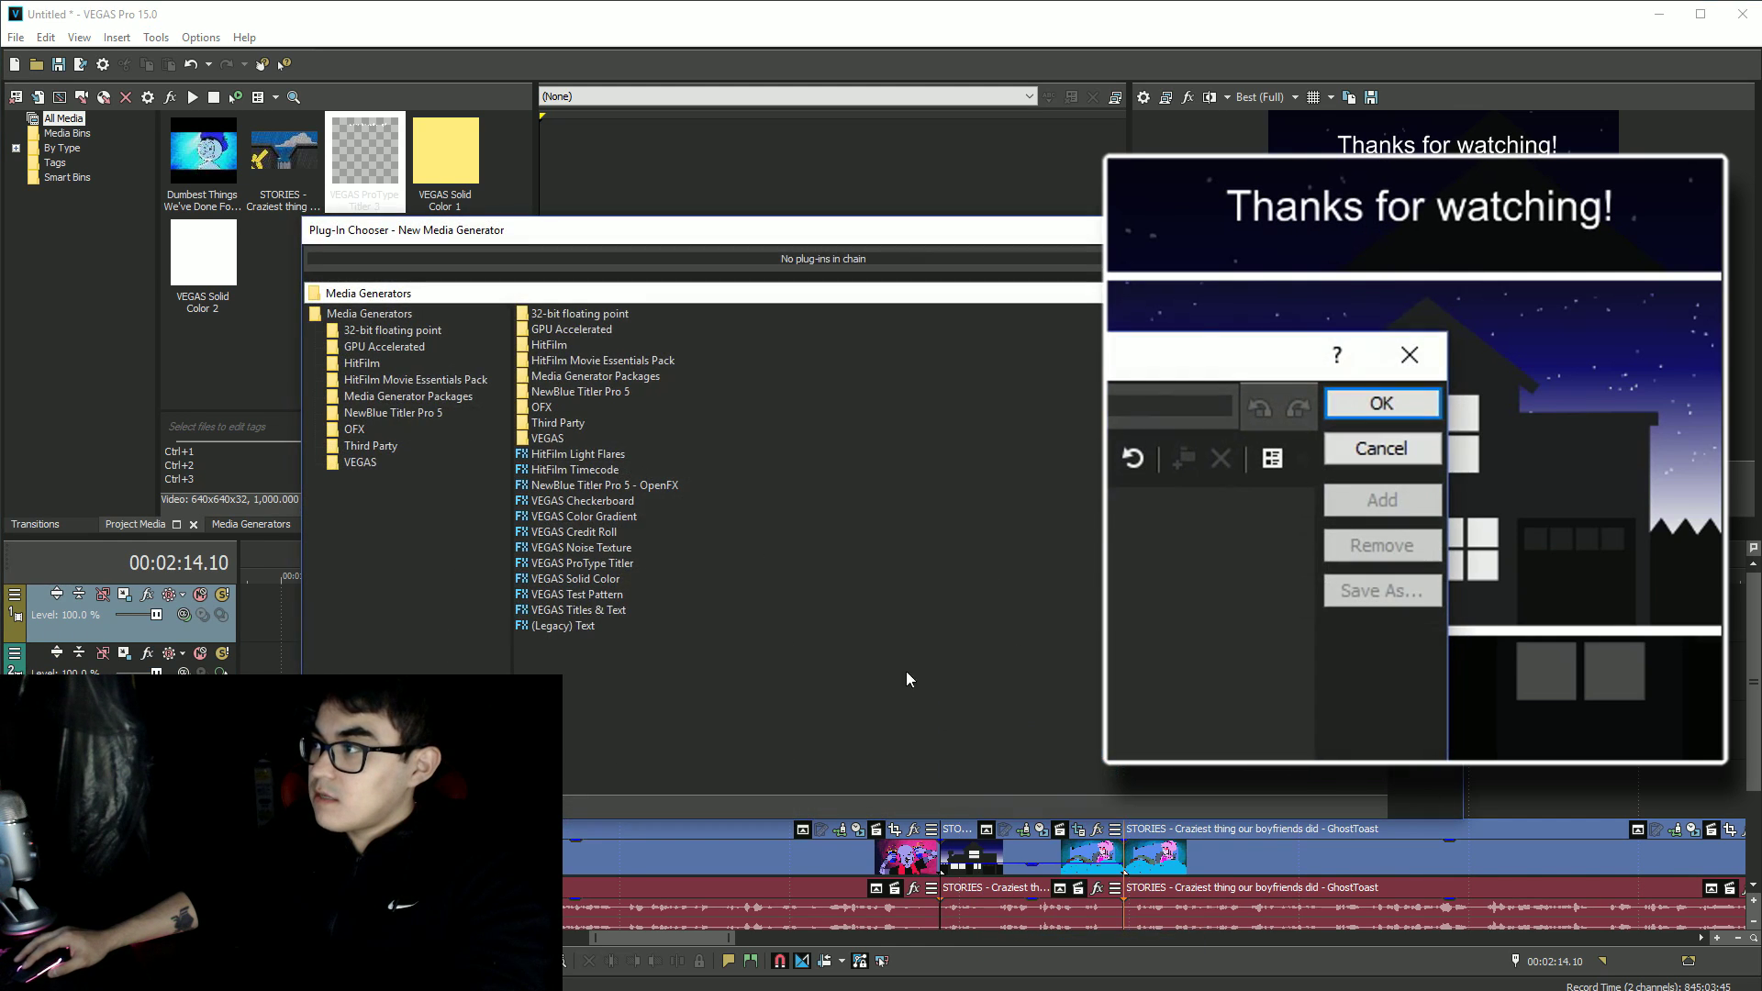
{"action": "left_click", "coordinate": [599, 564]}
{"action": "left_click", "coordinate": [1407, 504]}
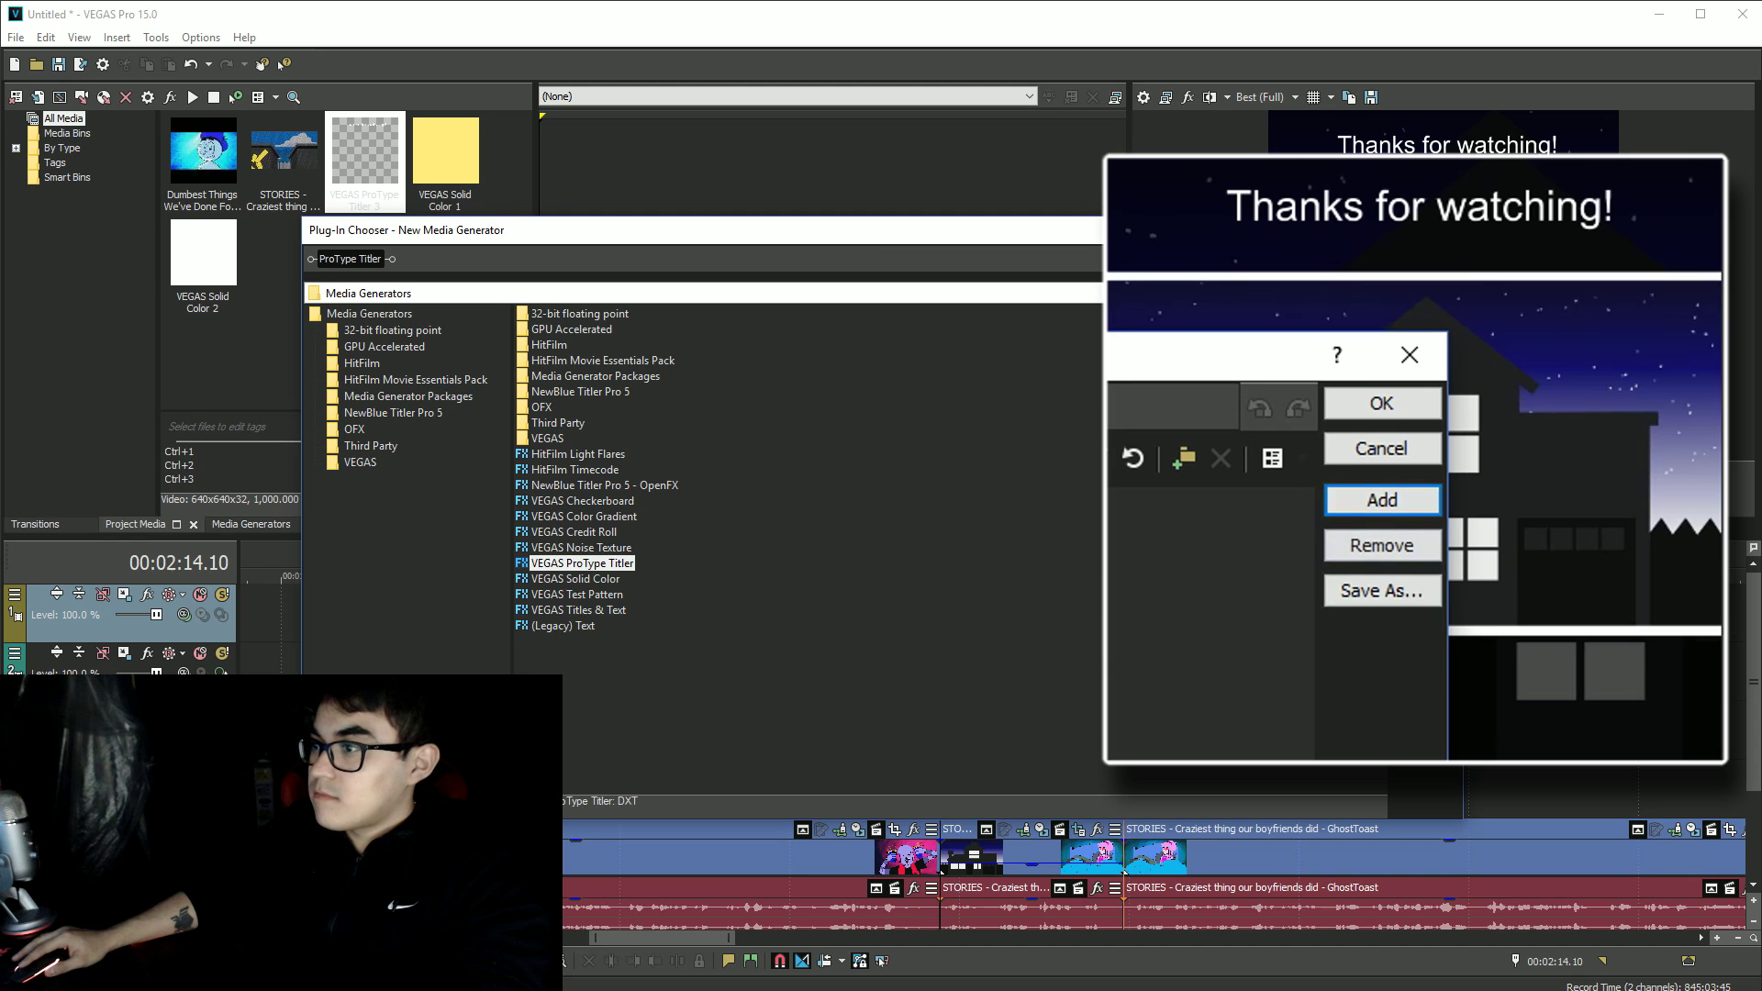
{"action": "left_click", "coordinate": [1367, 406]}
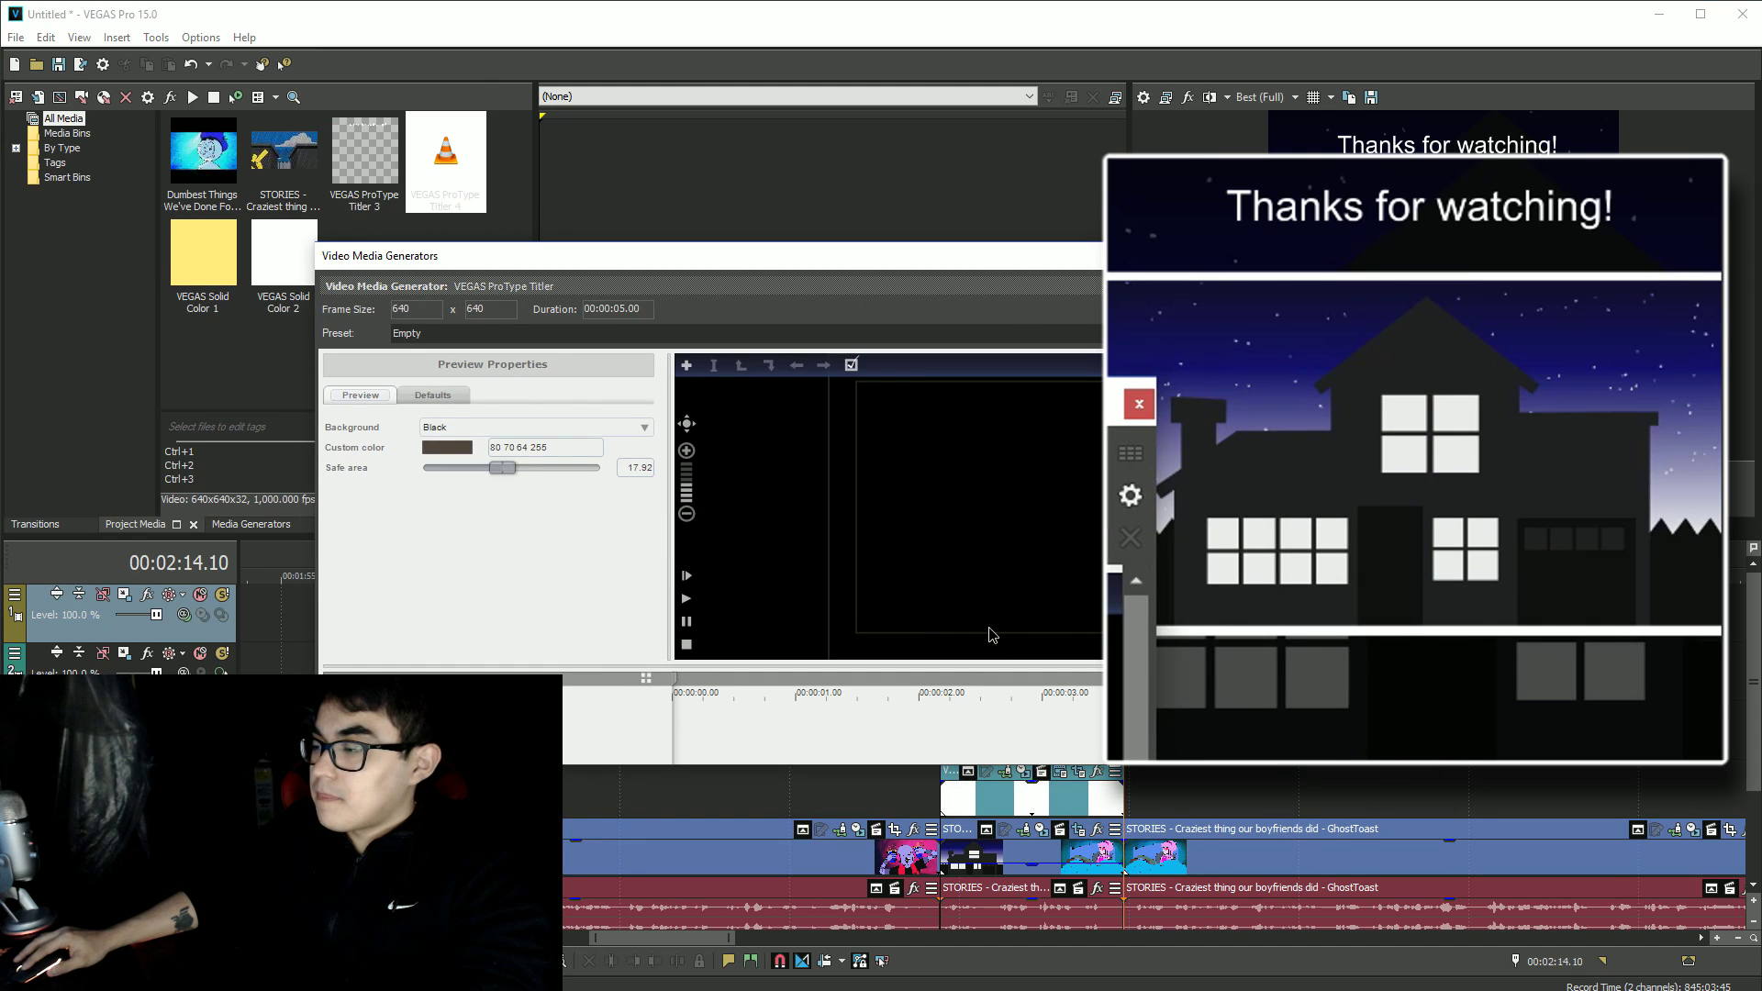
Add a text block reading "Subscribe!" and place it in the dark band below the lower white line
{"action": "double_click", "coordinate": [989, 635]}
{"action": "double_click", "coordinate": [991, 633]}
{"action": "type", "text": "Subscribe"}
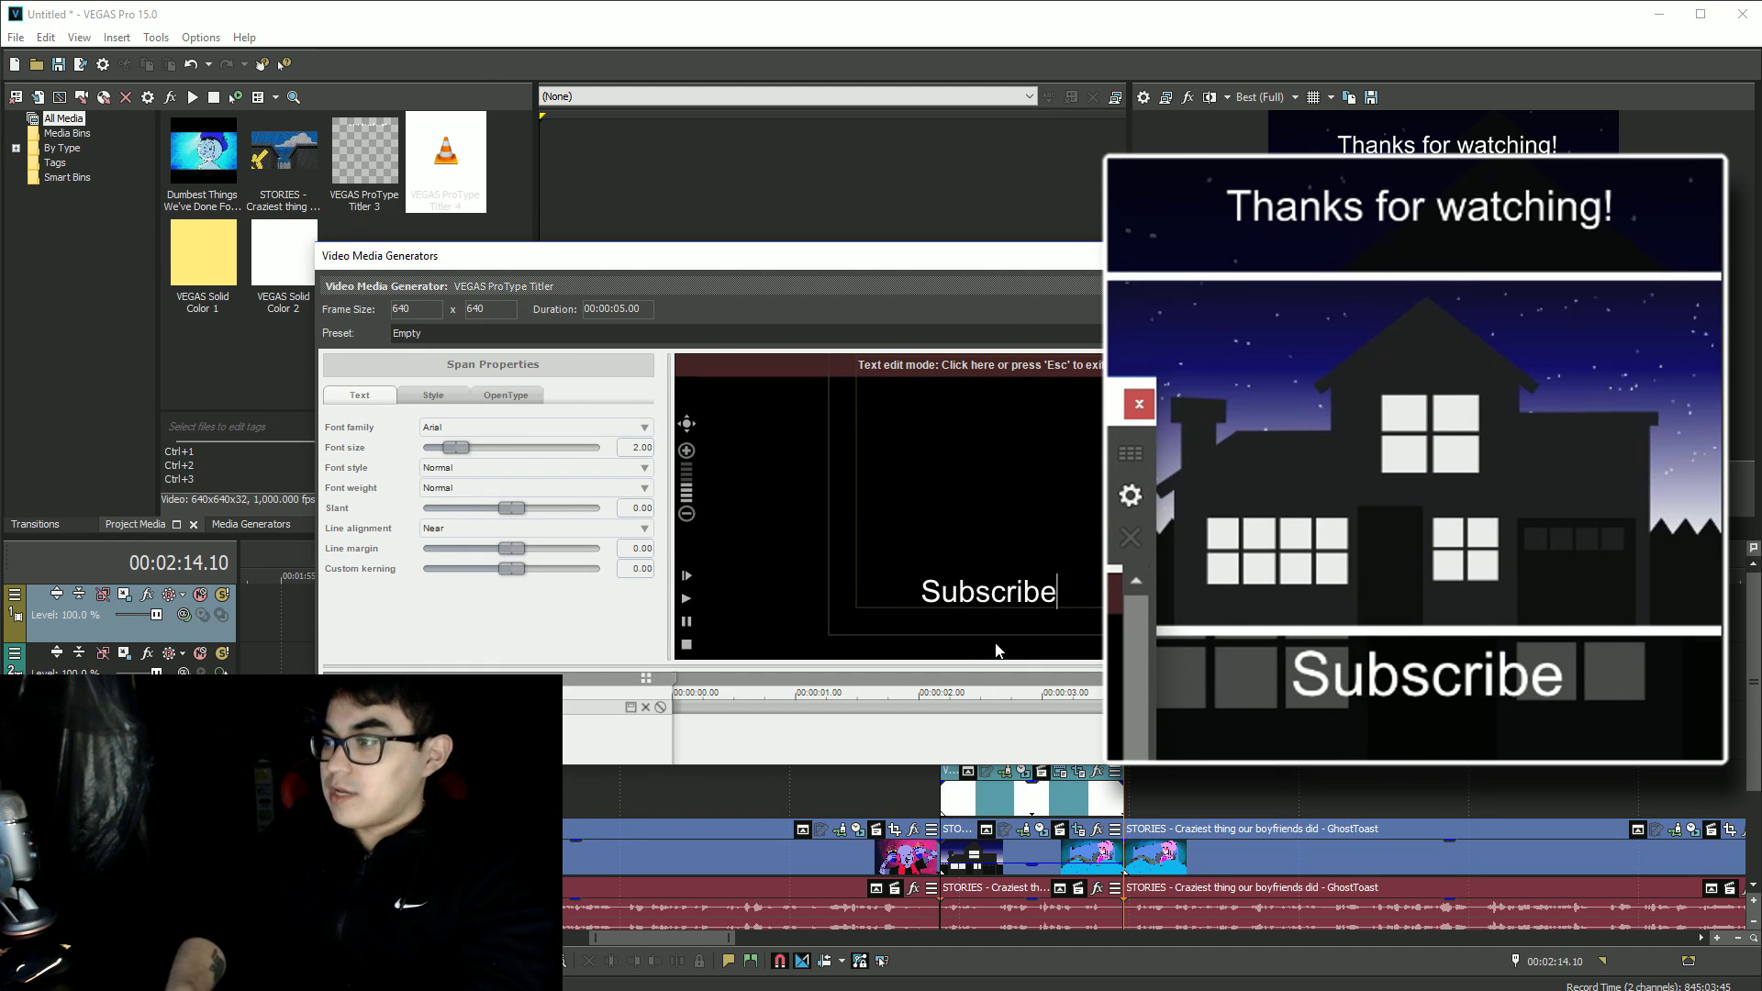
{"action": "type", "text": "!"}
{"action": "key", "text": "Escape"}
{"action": "left_click_drag", "start_coordinate": [1024, 598], "coordinate": [1026, 617]}
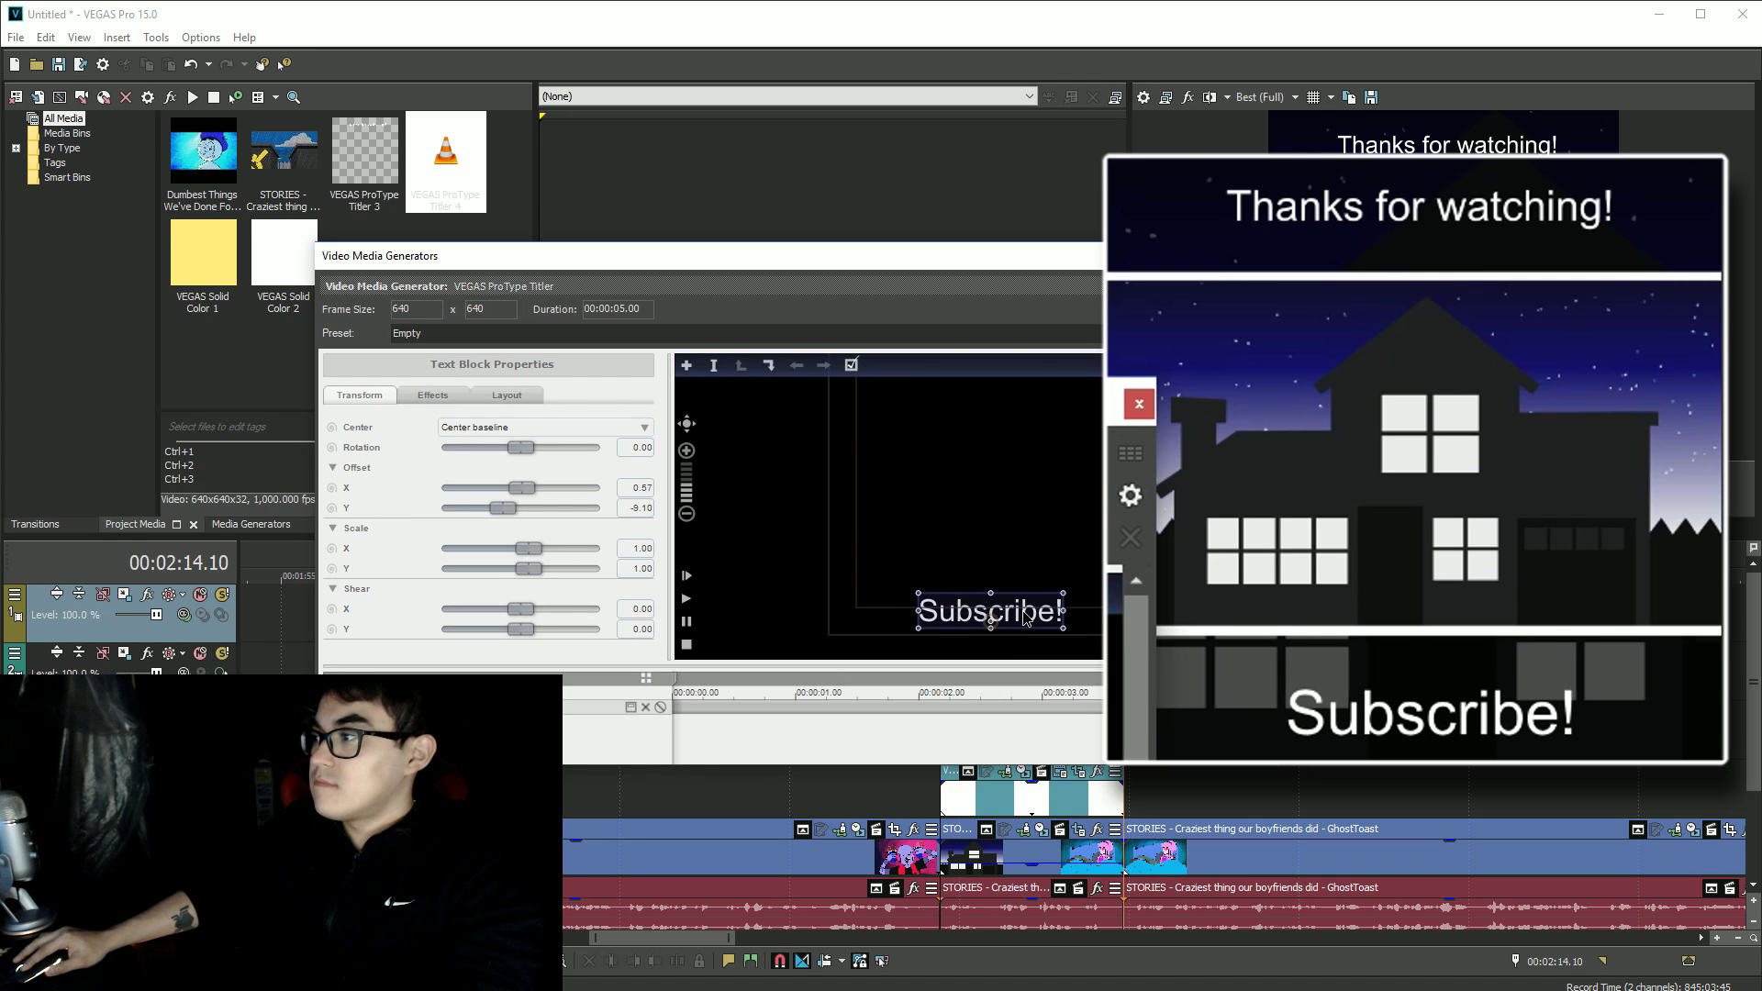
{"action": "left_click", "coordinate": [1139, 403]}
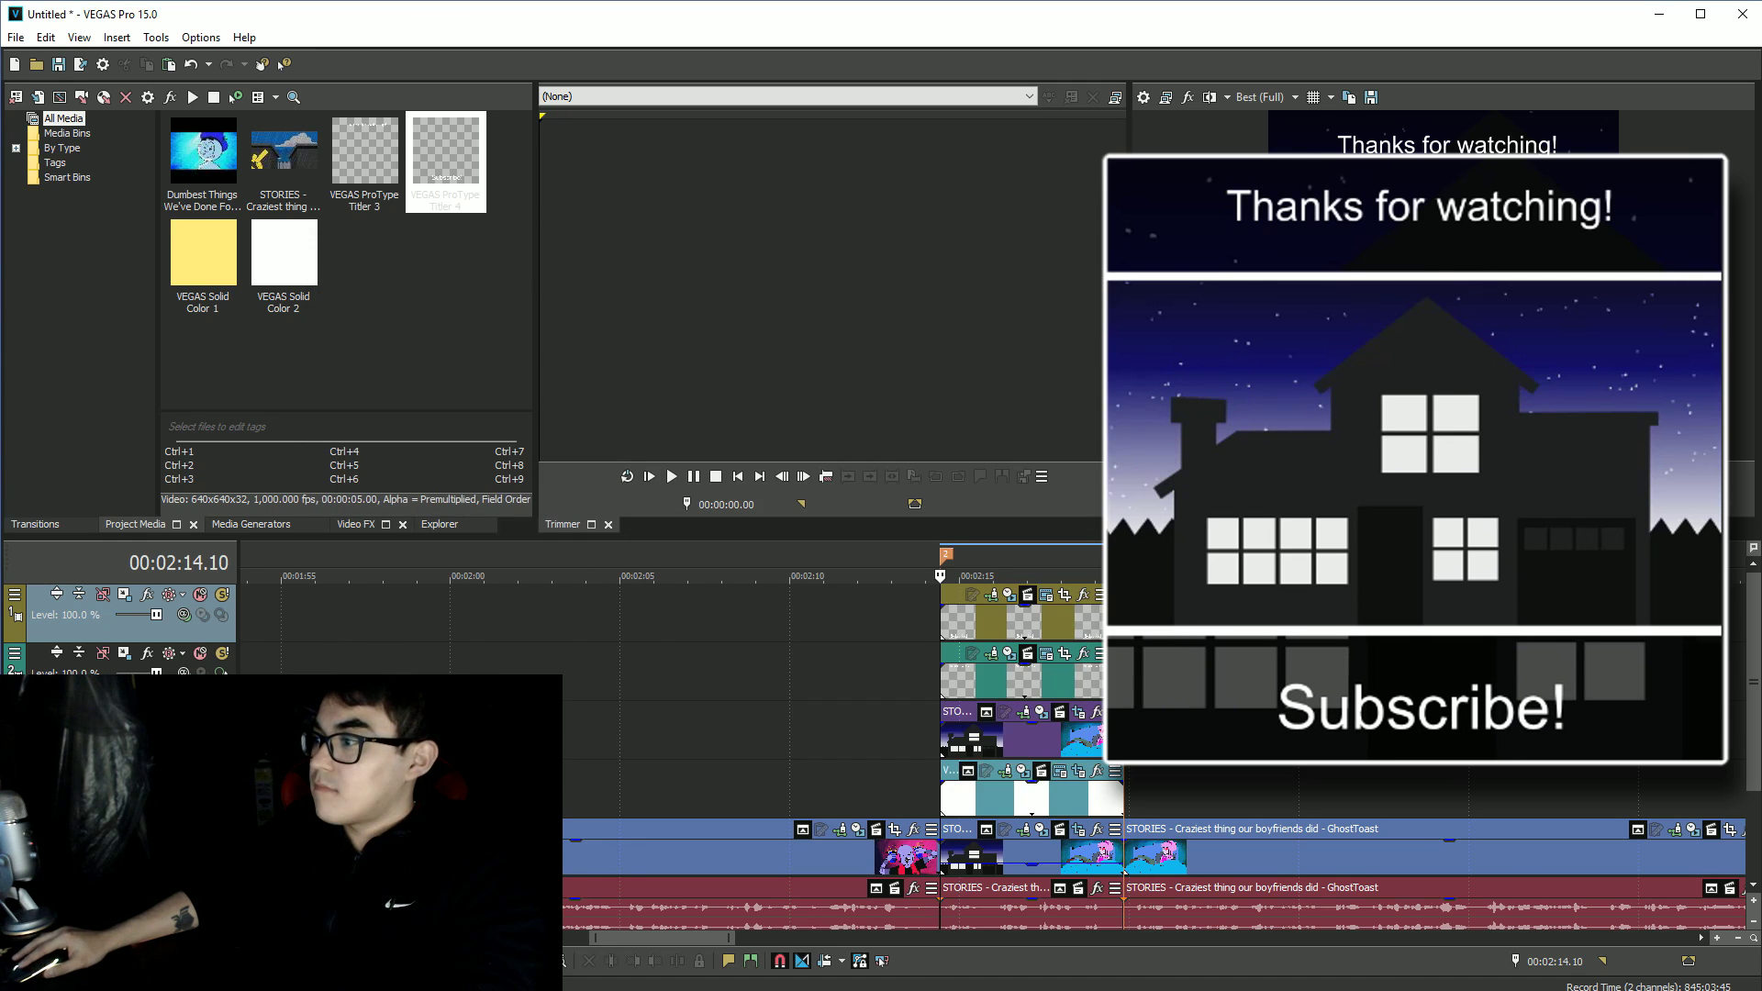
Extend the ends of both title events to marker 1 and preview the titled section
{"action": "left_click_drag", "start_coordinate": [1110, 663], "coordinate": [1124, 621]}
{"action": "left_click", "coordinate": [1109, 617]}
{"action": "left_click", "coordinate": [1113, 620]}
{"action": "left_click", "coordinate": [947, 621]}
{"action": "left_click", "coordinate": [971, 624]}
{"action": "left_click", "coordinate": [993, 621]}
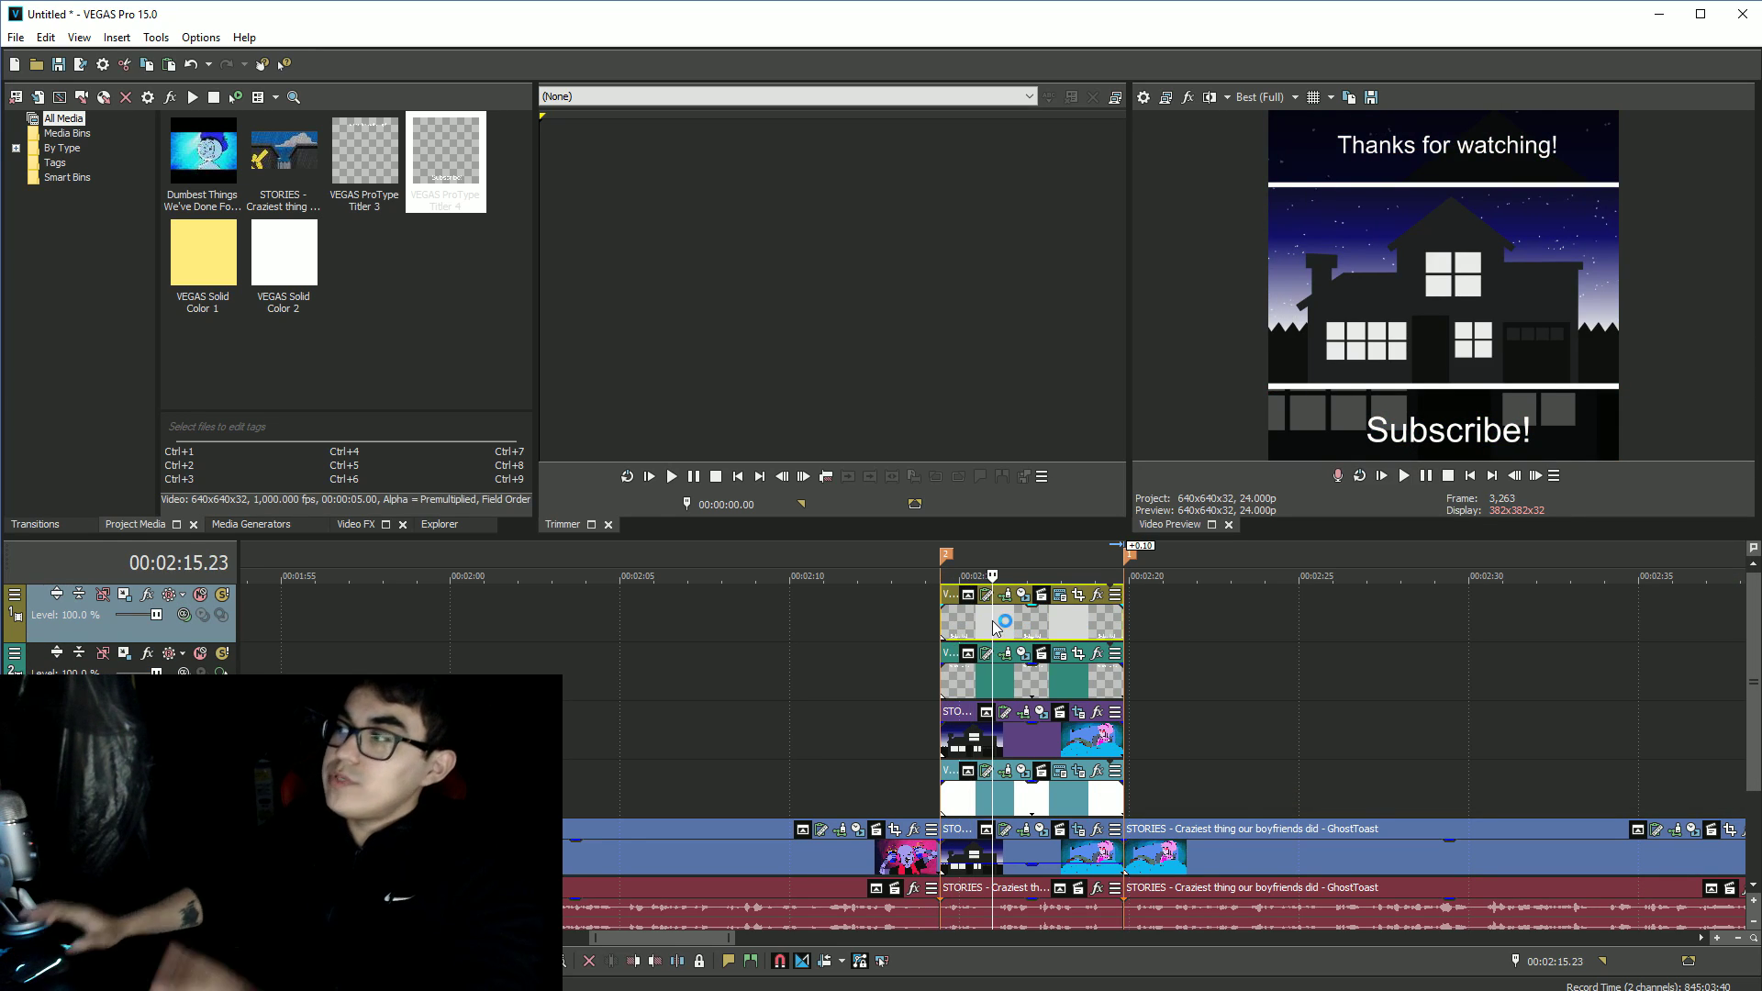